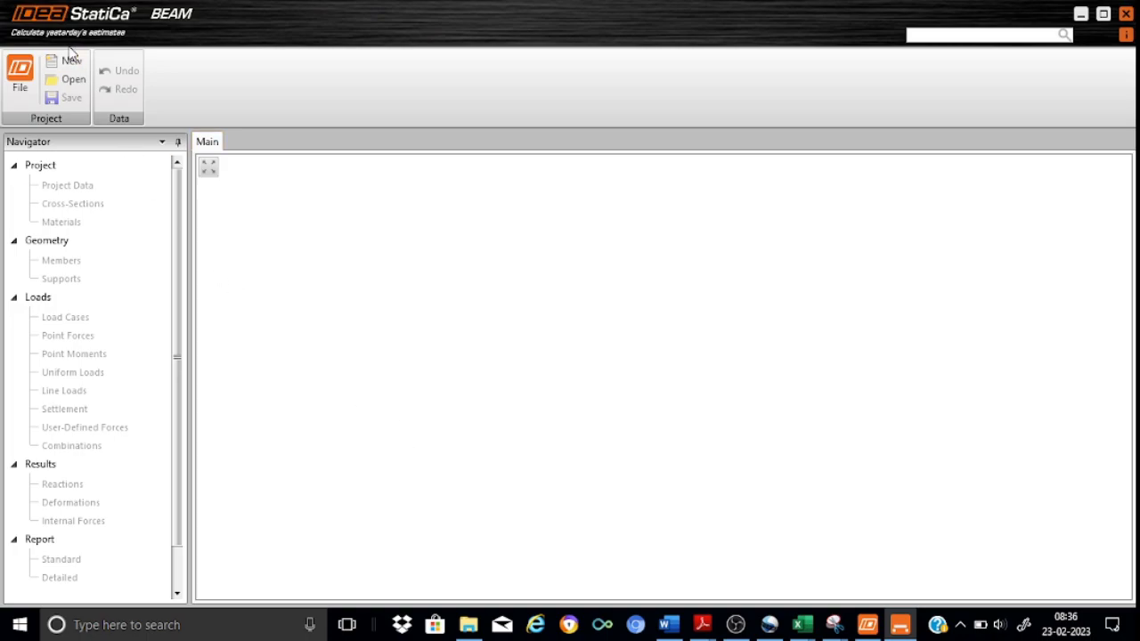
# Review the main, material and results unit settings, including the options for unit weight and strain.
pyautogui.click(14, 98)
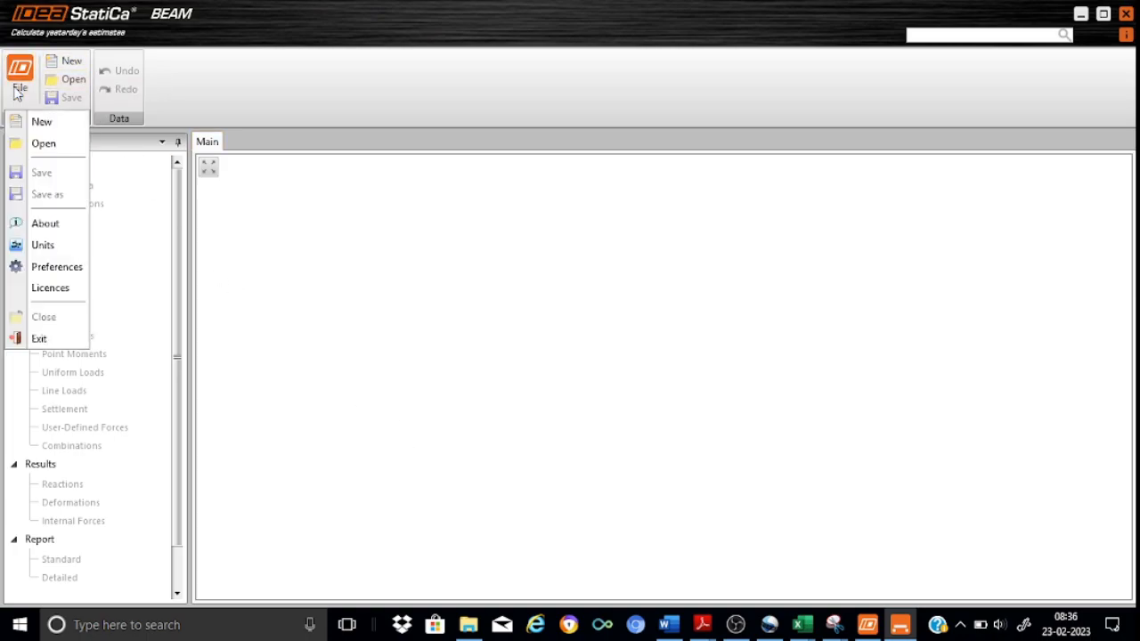
pyautogui.click(45, 248)
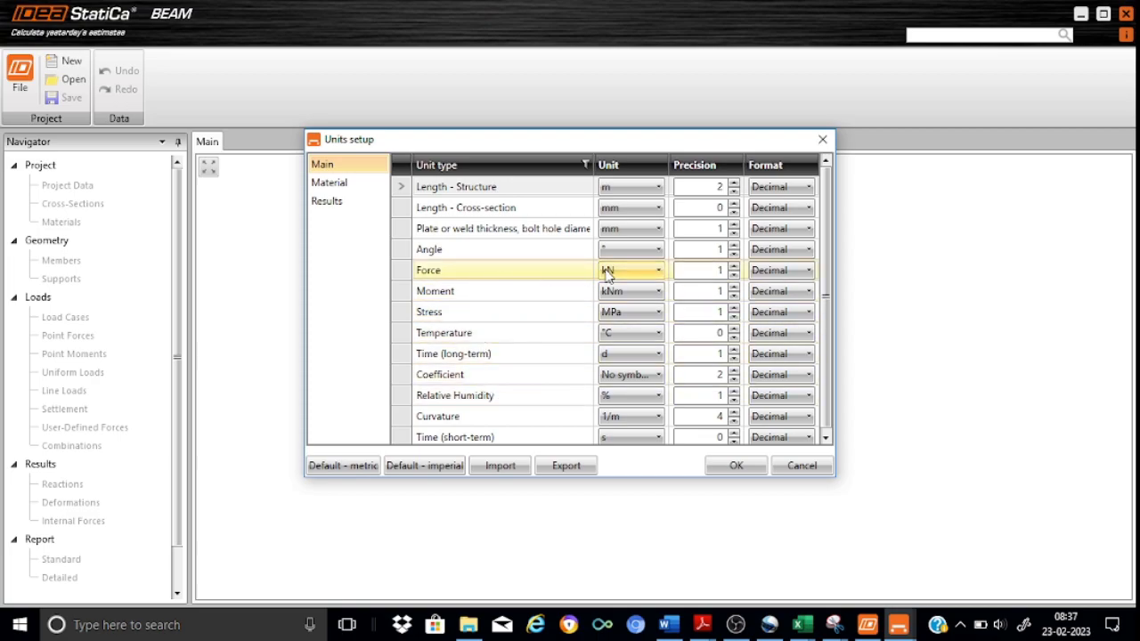
pyautogui.click(331, 184)
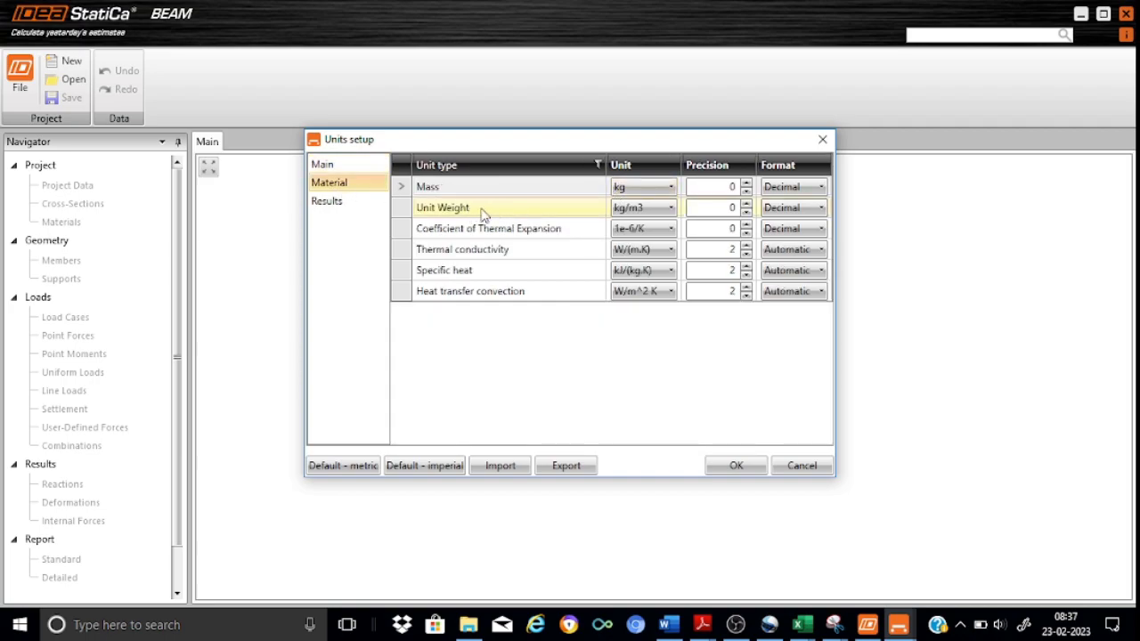
pyautogui.click(673, 208)
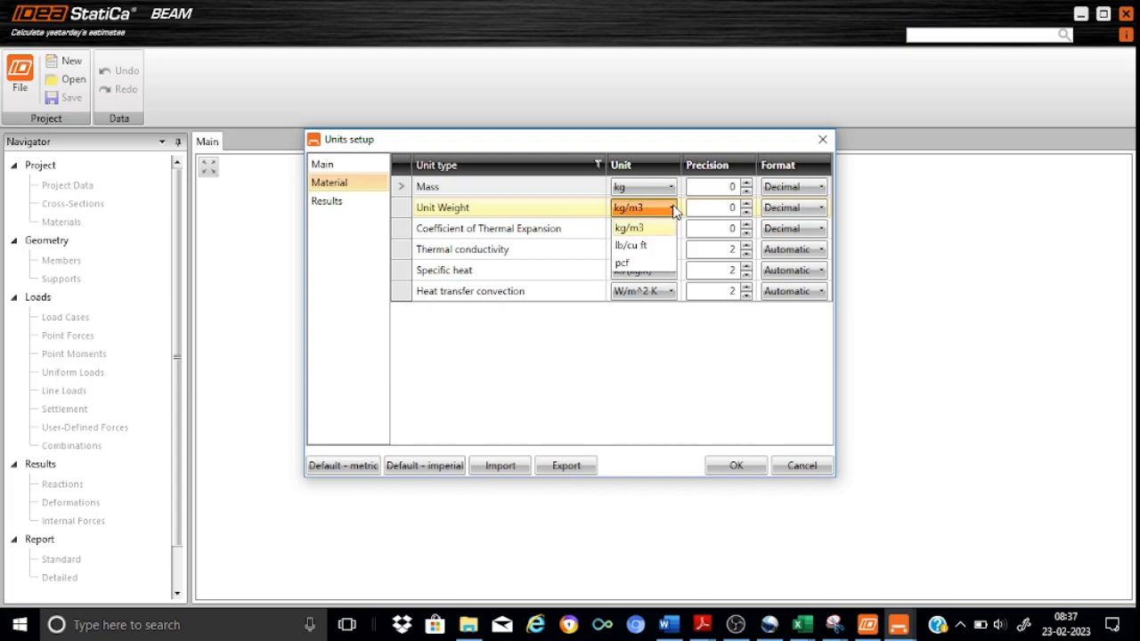
pyautogui.click(544, 239)
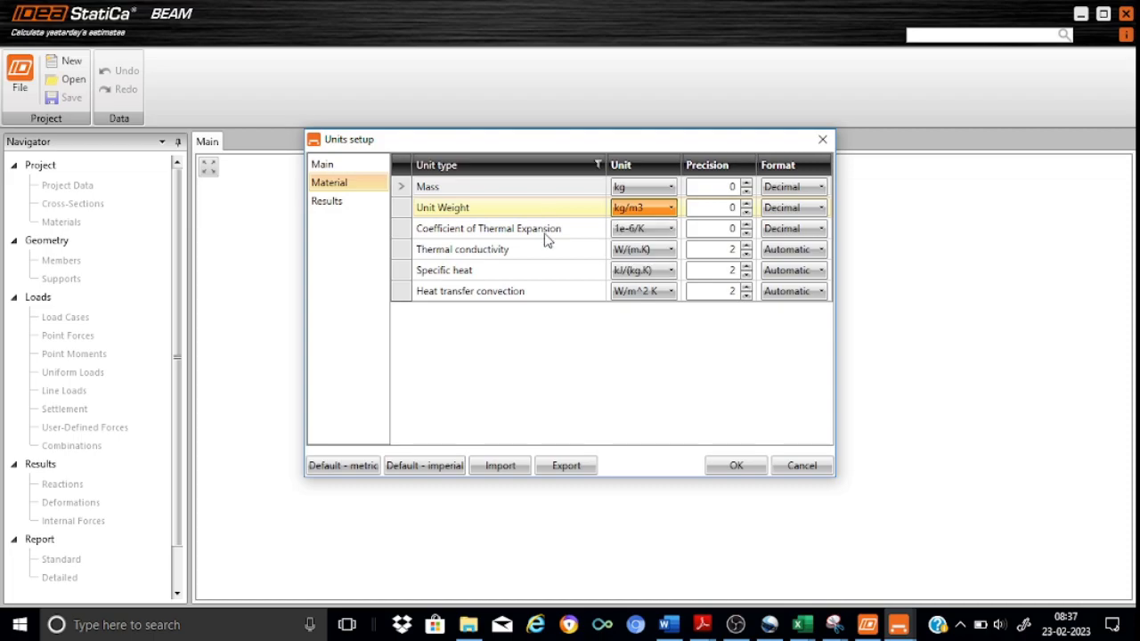
pyautogui.click(330, 202)
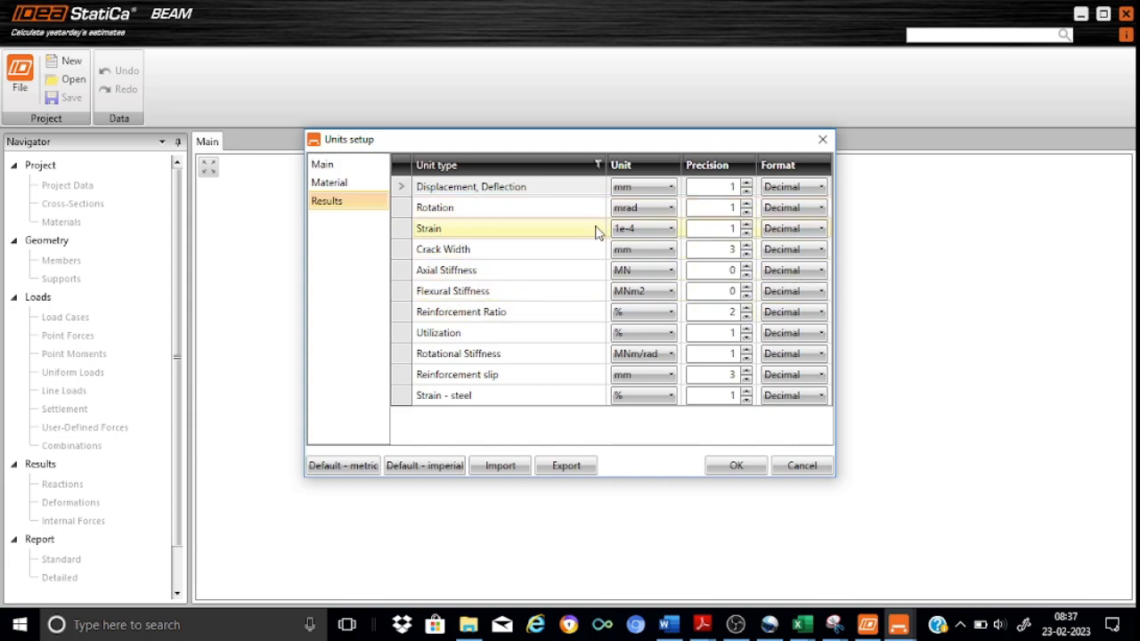
pyautogui.click(671, 231)
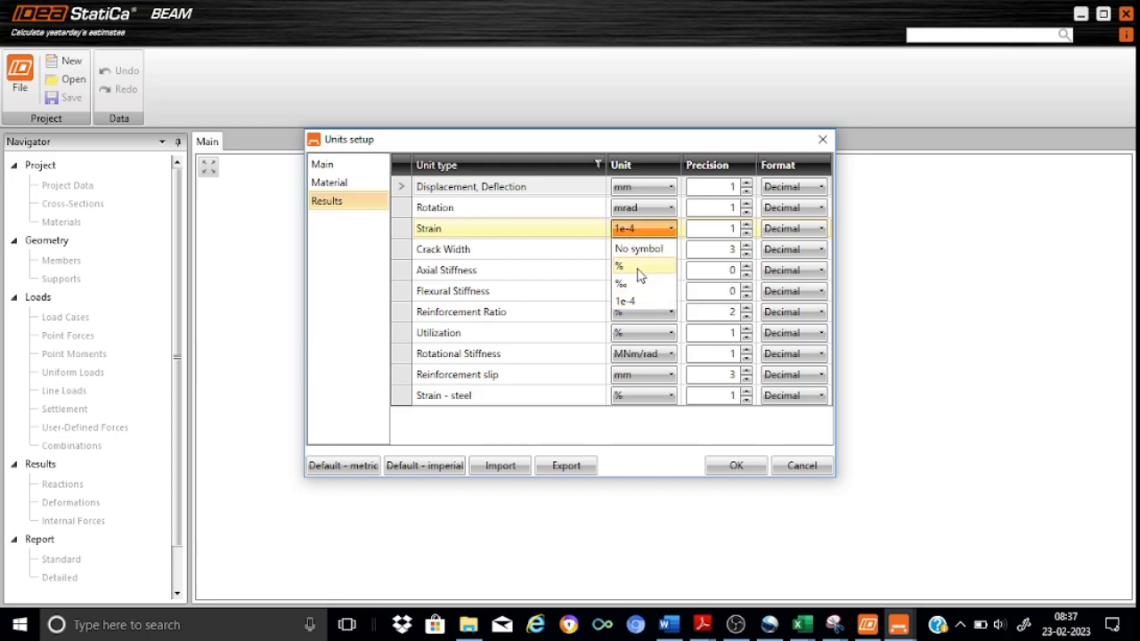
pyautogui.click(546, 276)
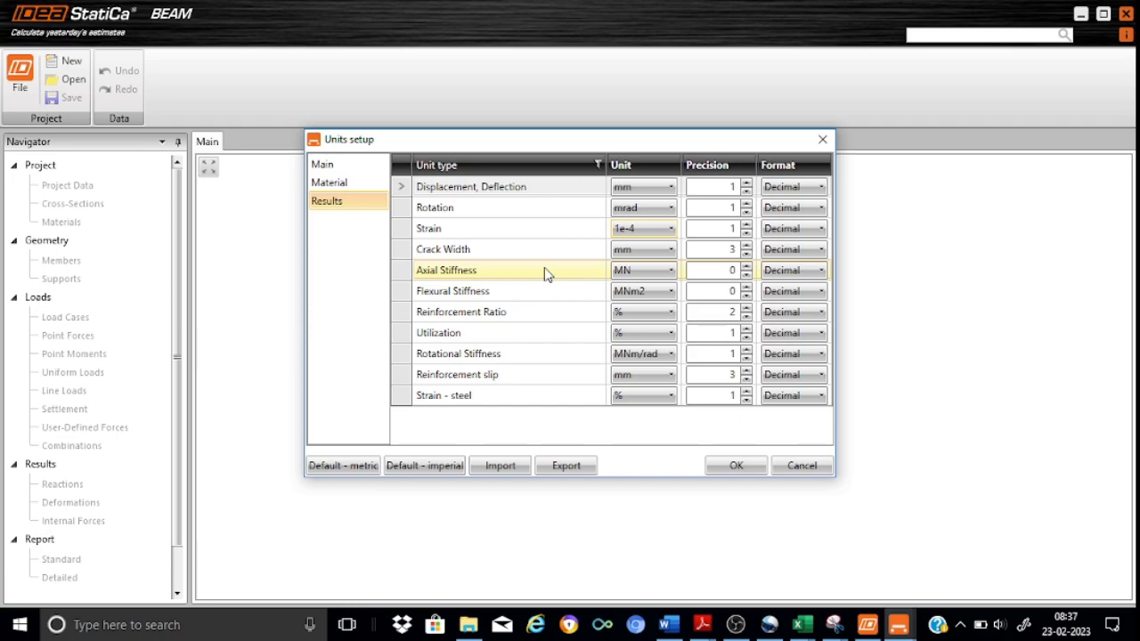
pyautogui.click(750, 467)
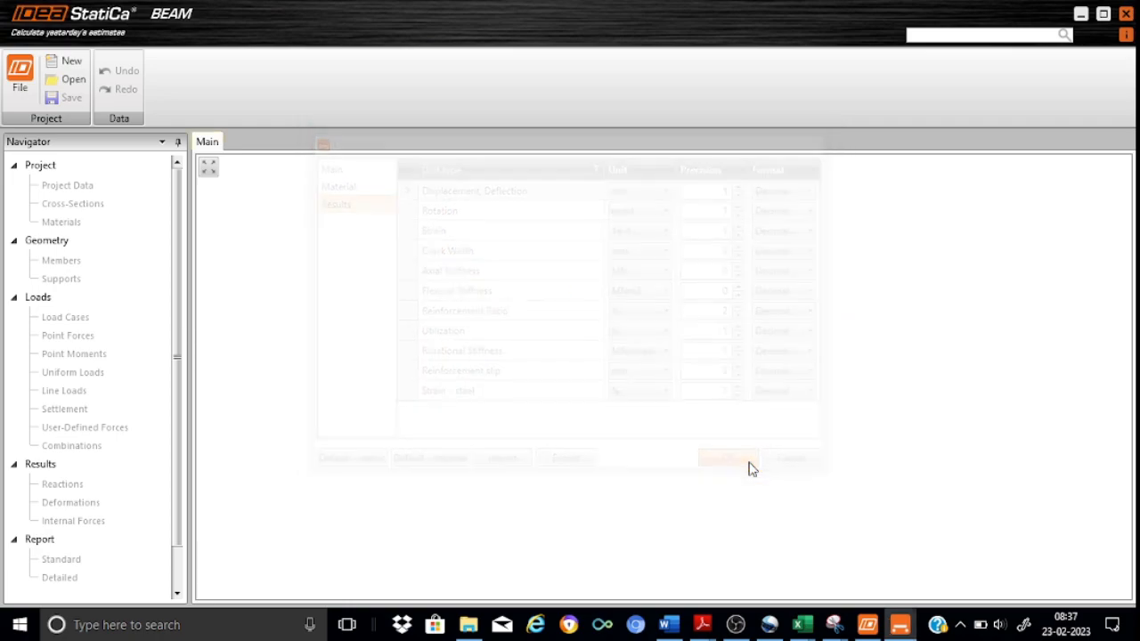
# Review the available interface languages in the preferences and accept English with the metric unit system.
pyautogui.click(21, 82)
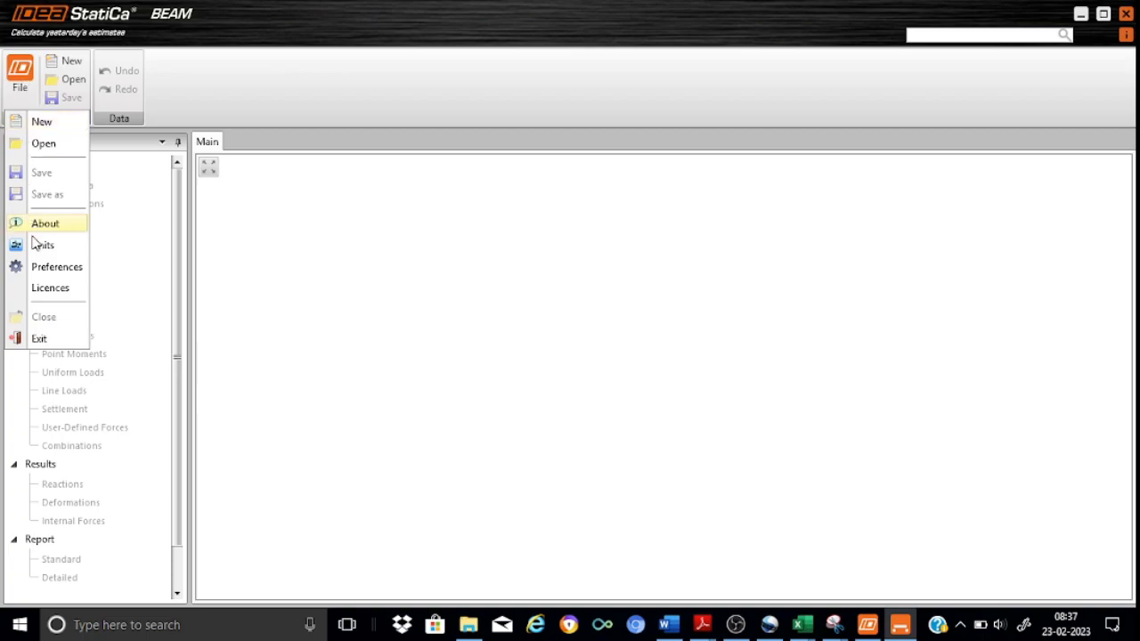
pyautogui.click(43, 268)
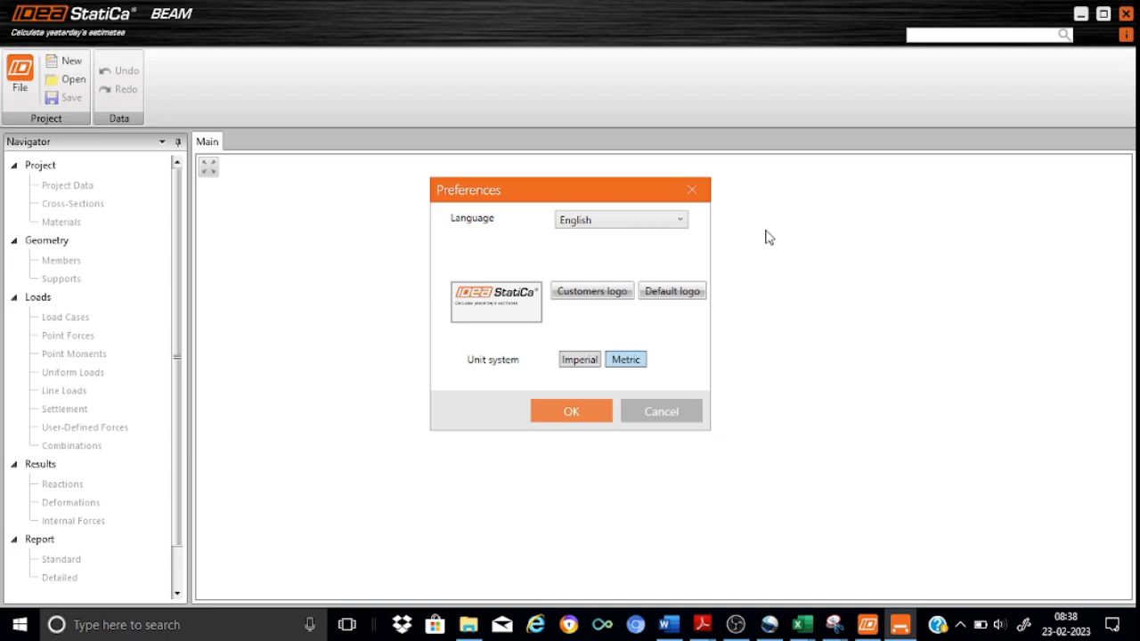
pyautogui.click(683, 222)
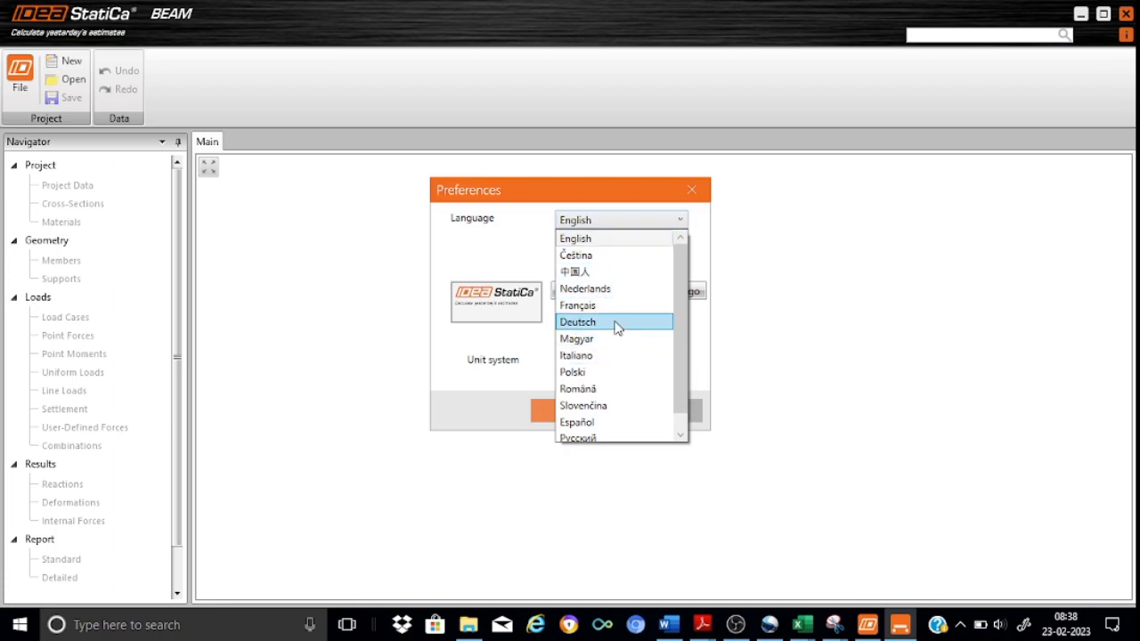
pyautogui.click(793, 242)
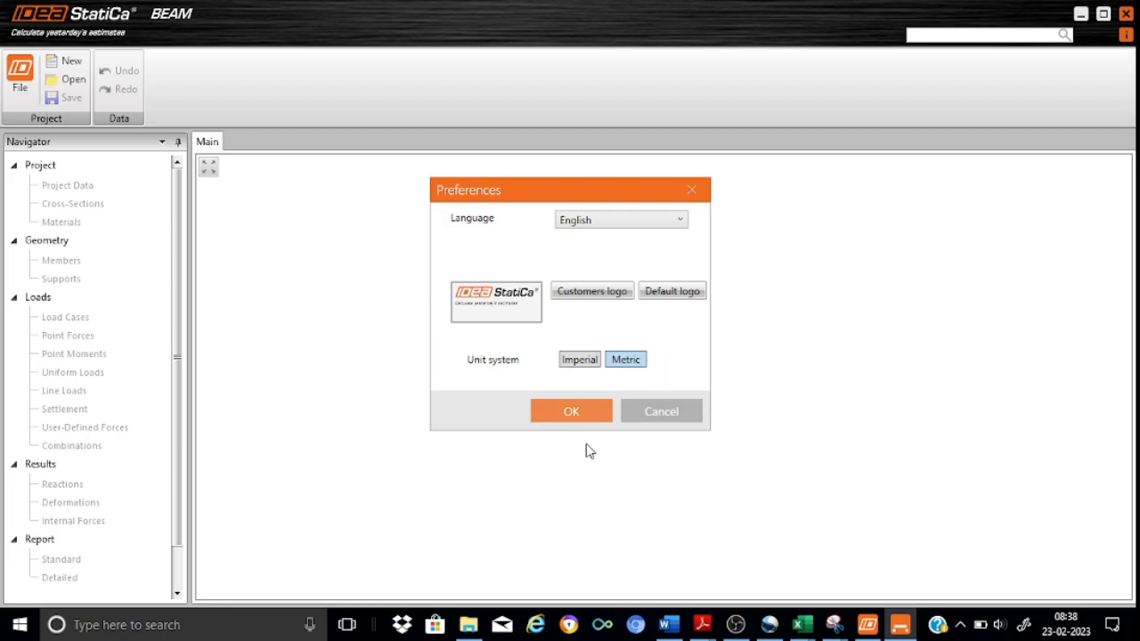
pyautogui.click(575, 419)
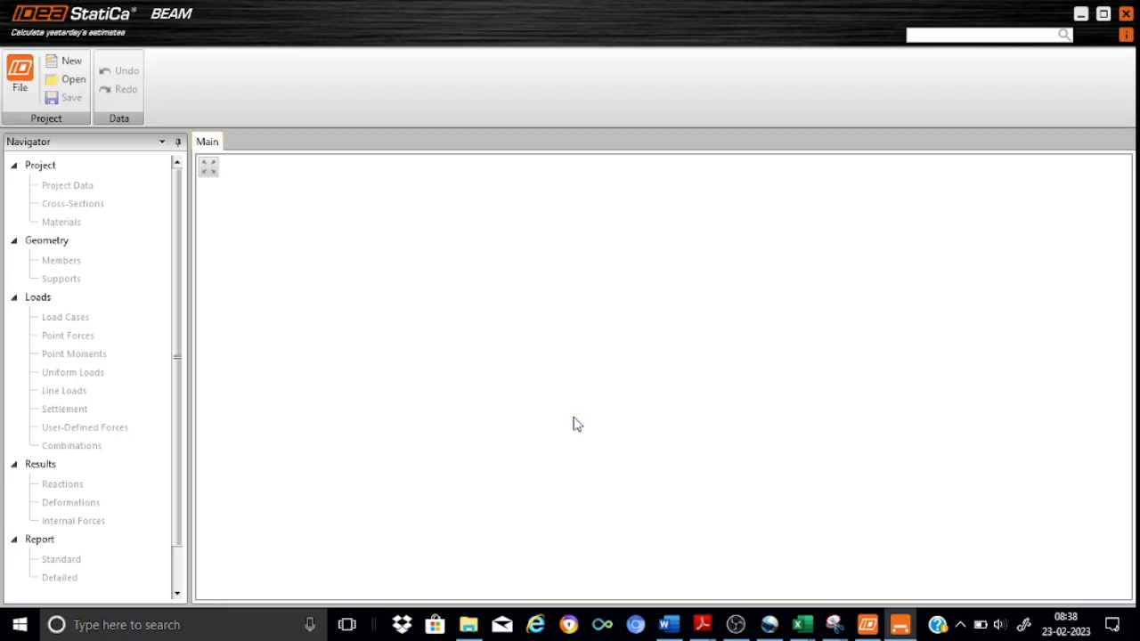
# Start a new cast-in-situ reinforced concrete beam project with a simply supported 6 m single span, top-surface alignment and bottom-surface supports.
pyautogui.click(78, 64)
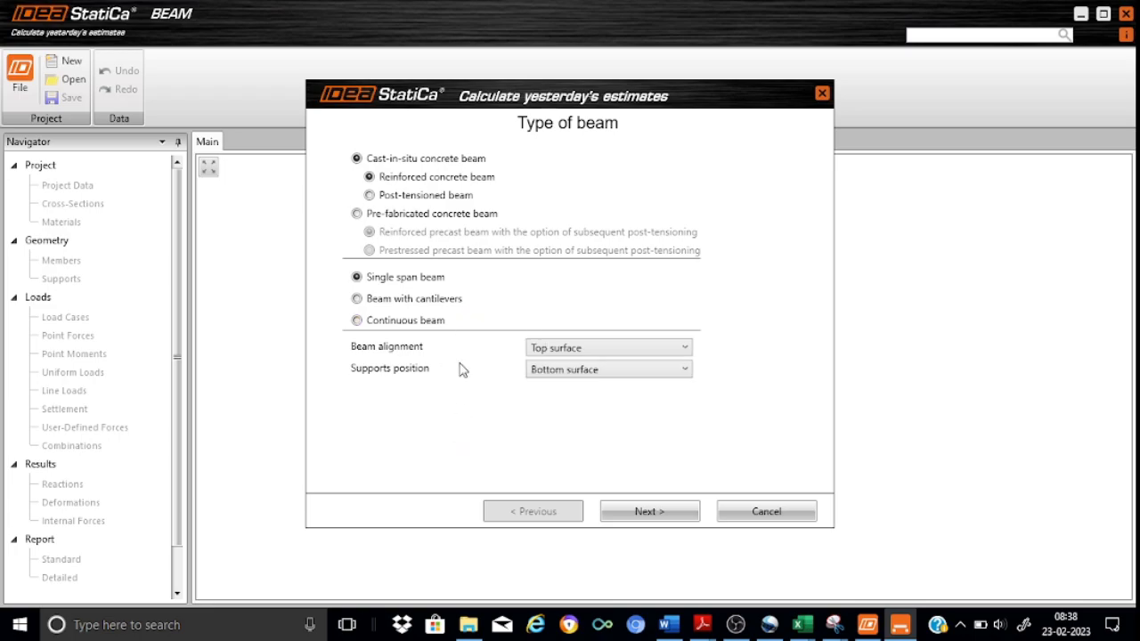
pyautogui.moveTo(413, 379)
pyautogui.click(682, 350)
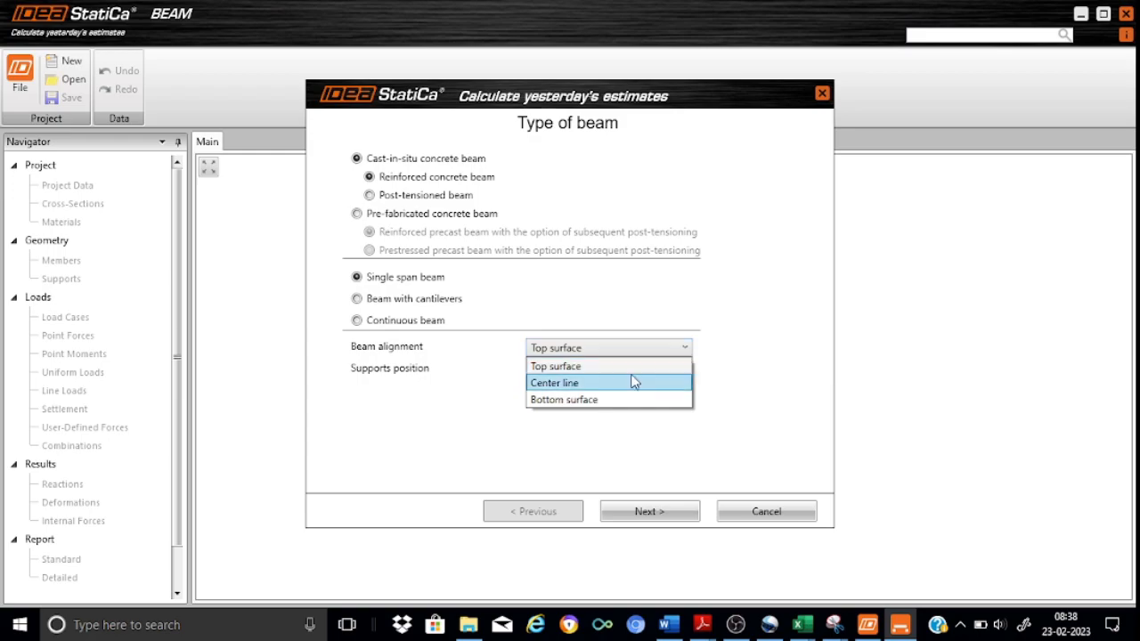
pyautogui.click(787, 363)
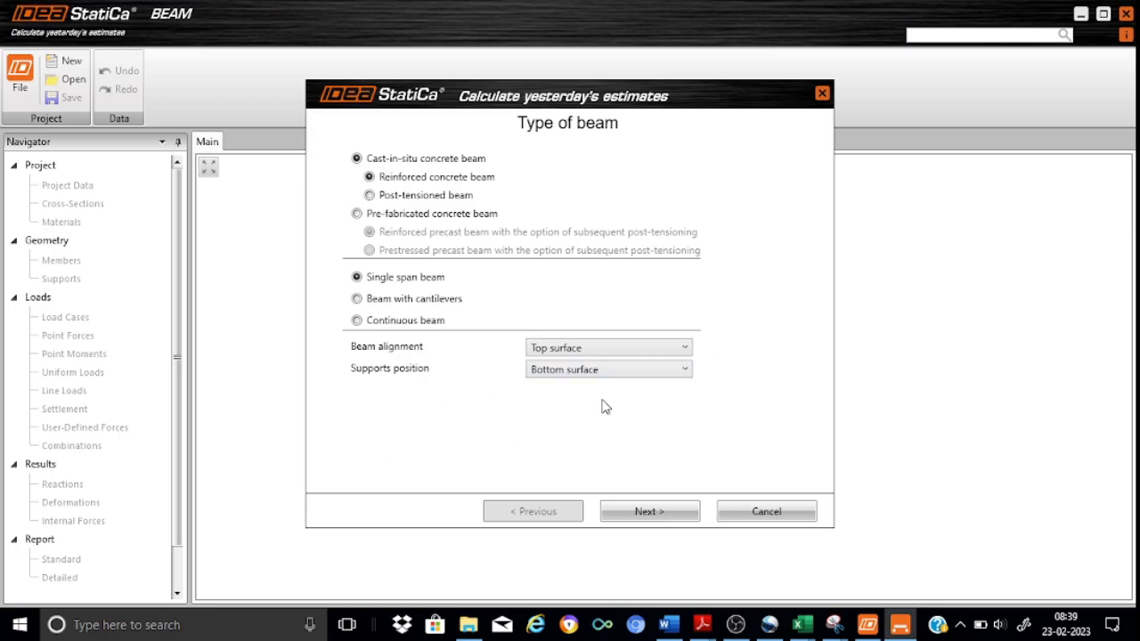
pyautogui.click(664, 513)
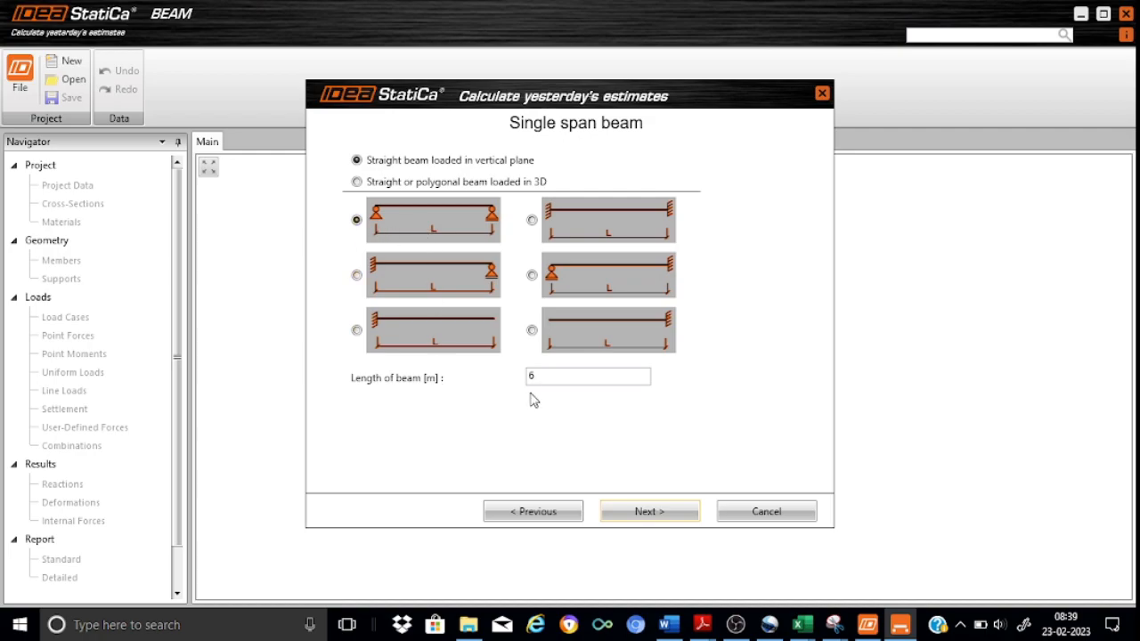
pyautogui.click(654, 508)
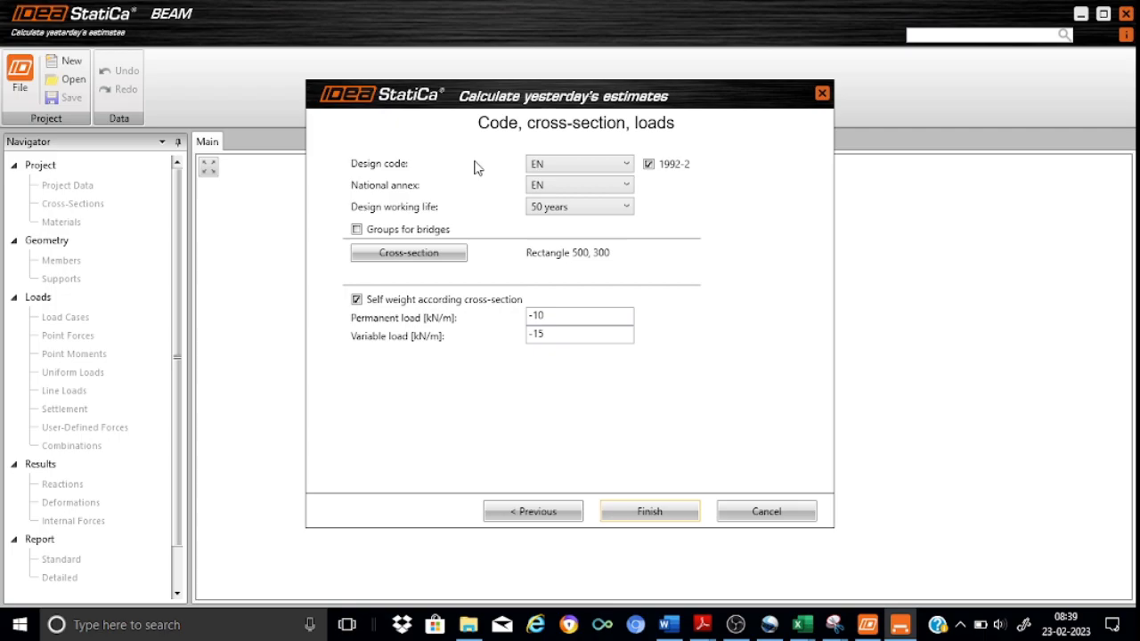
# Choose EN as the design code and national annex, with a design working life of 50 years.
pyautogui.click(628, 170)
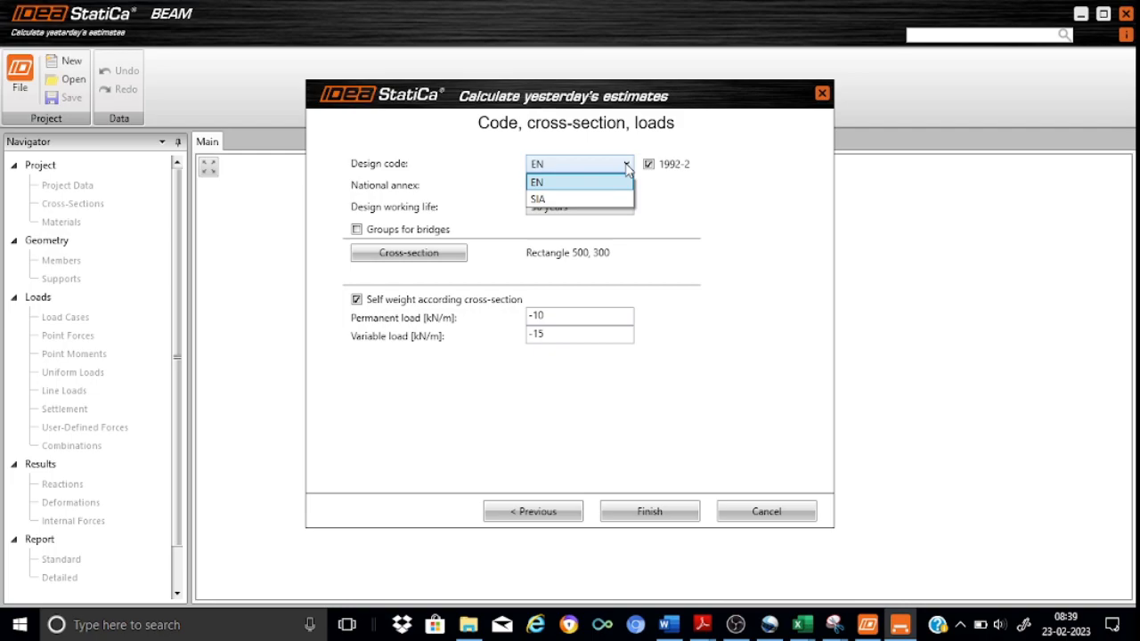
pyautogui.click(623, 165)
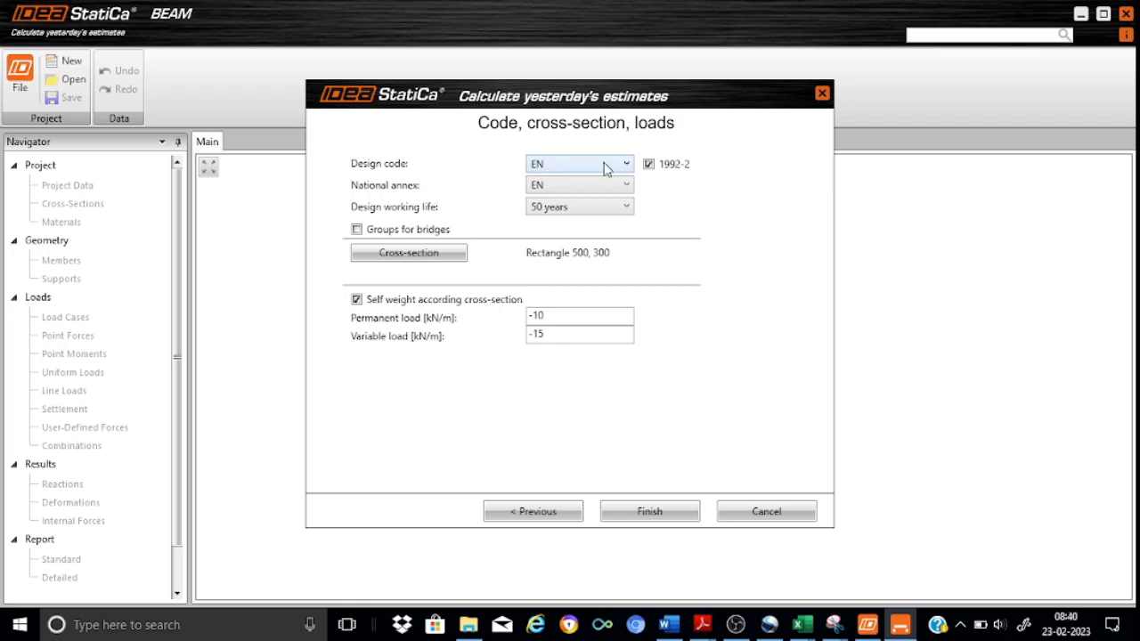
pyautogui.click(625, 167)
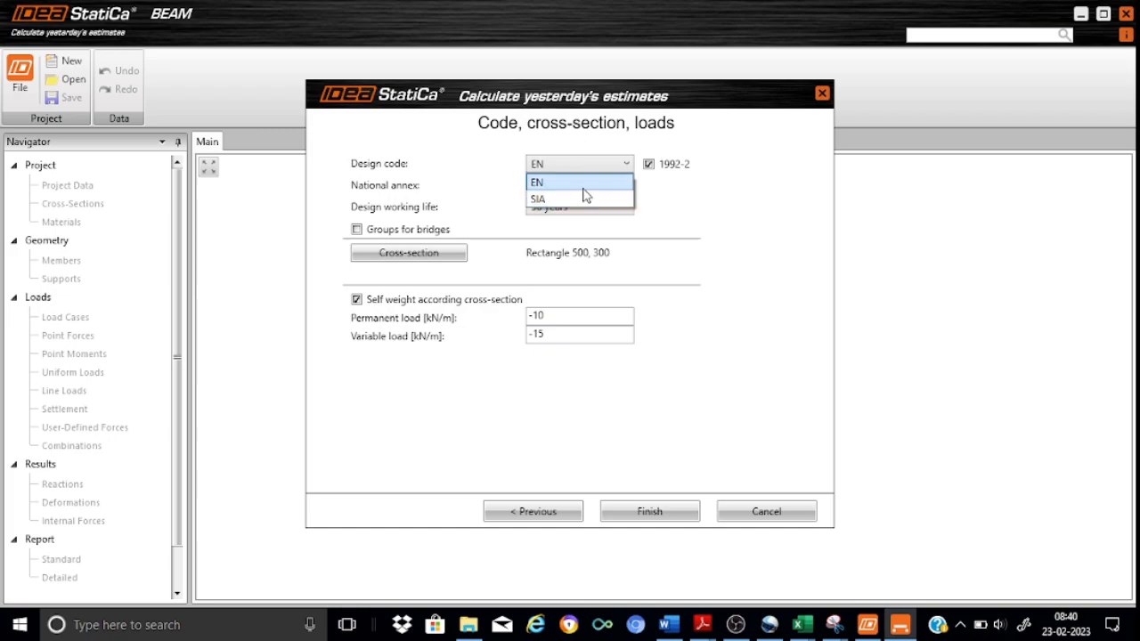
pyautogui.click(582, 183)
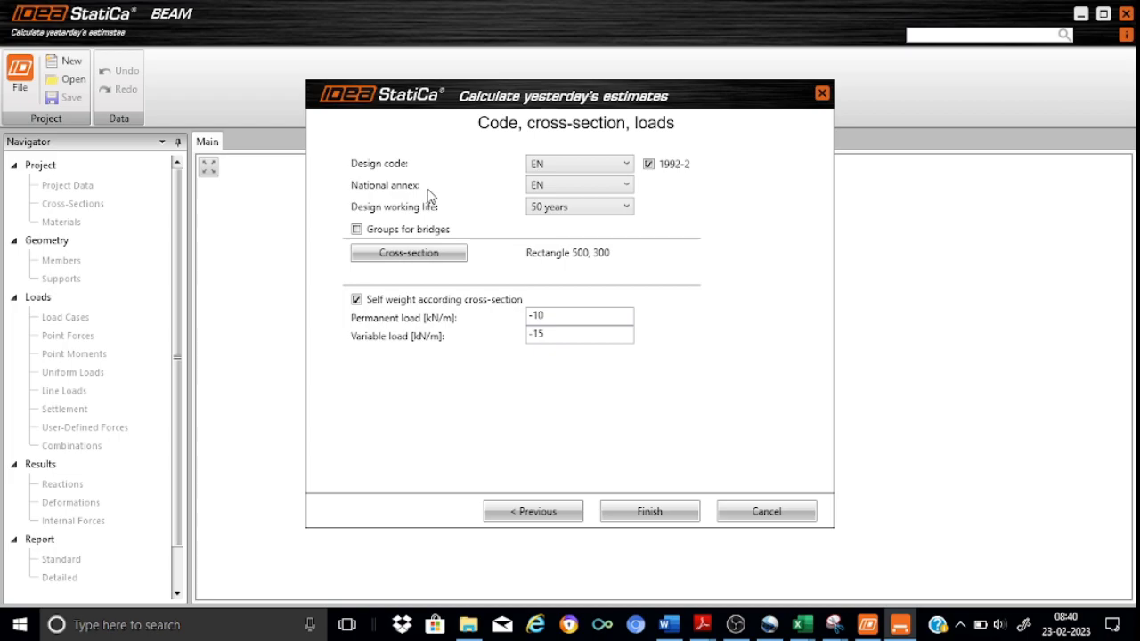
pyautogui.click(628, 188)
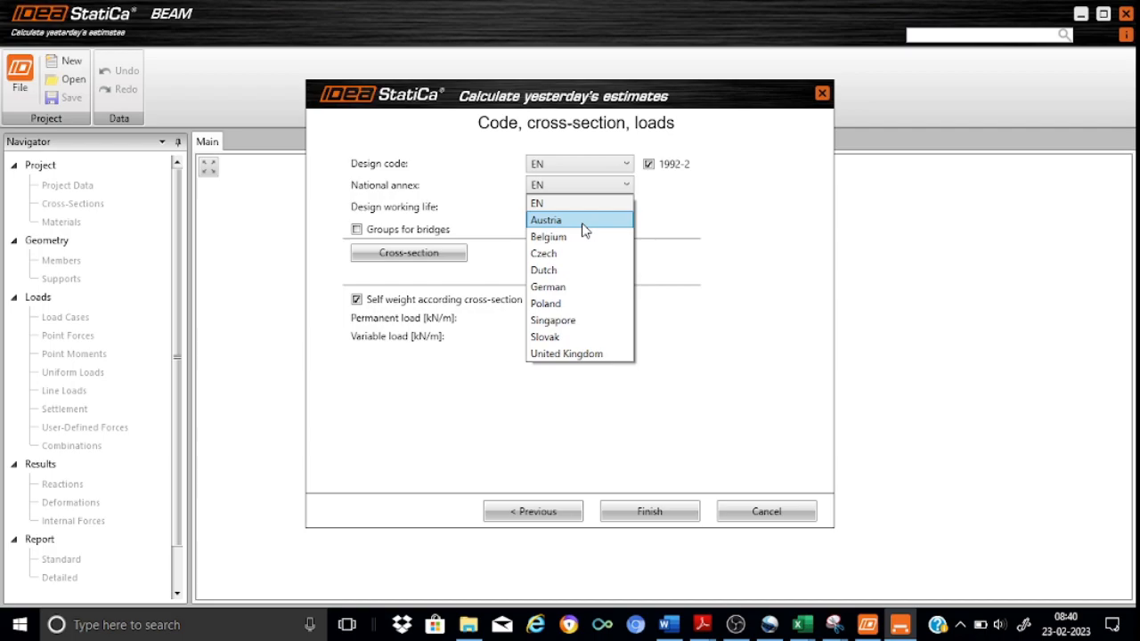
pyautogui.click(740, 204)
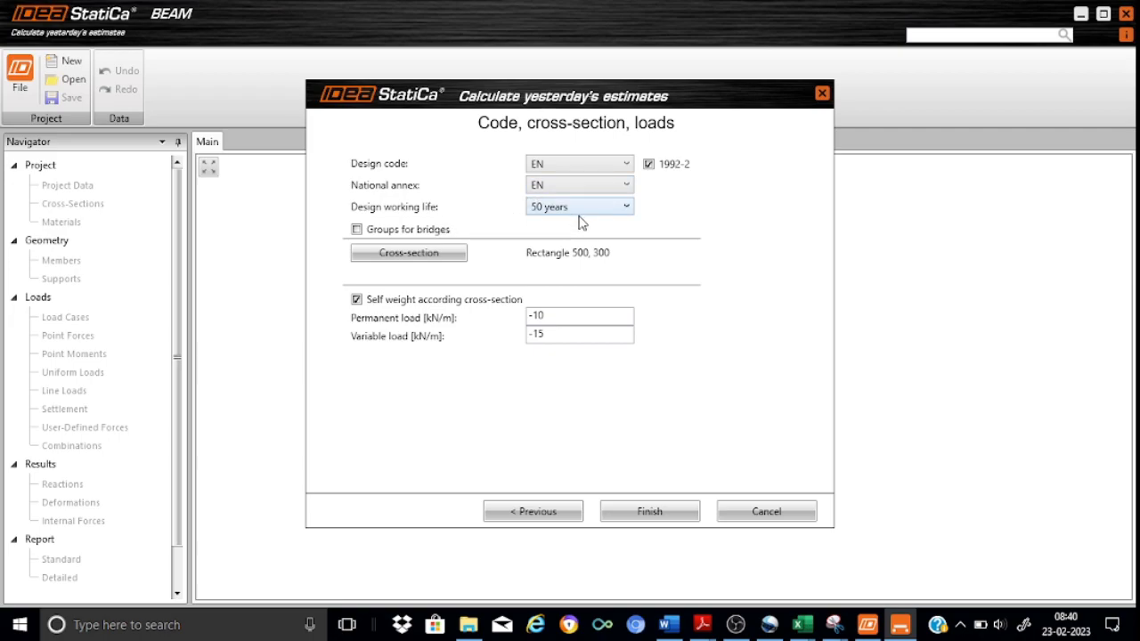
pyautogui.click(628, 213)
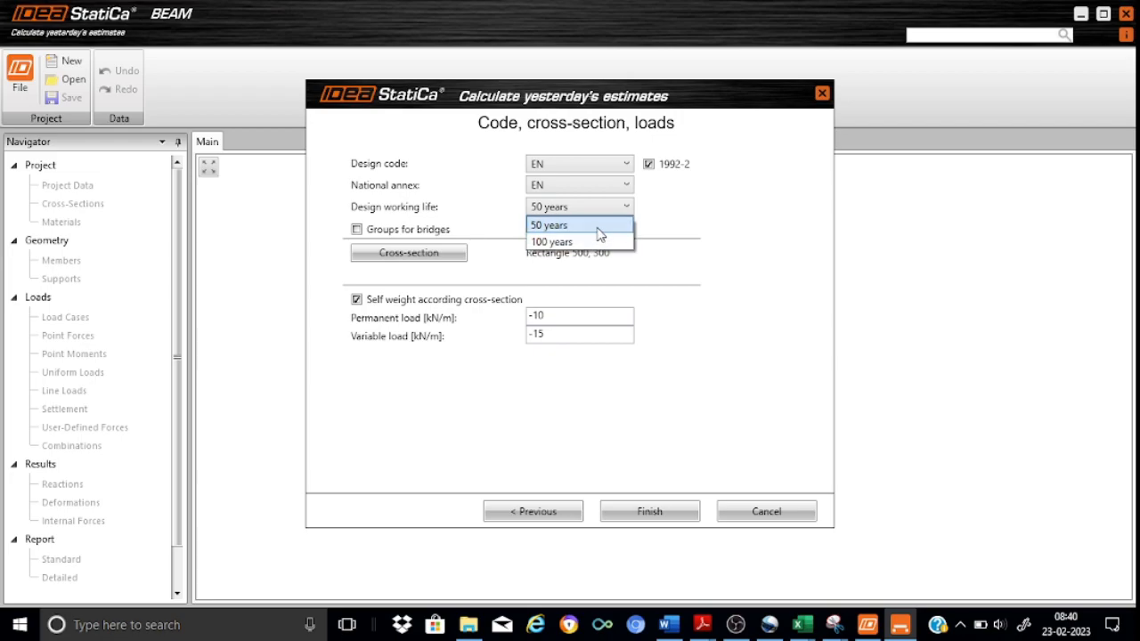
pyautogui.click(599, 228)
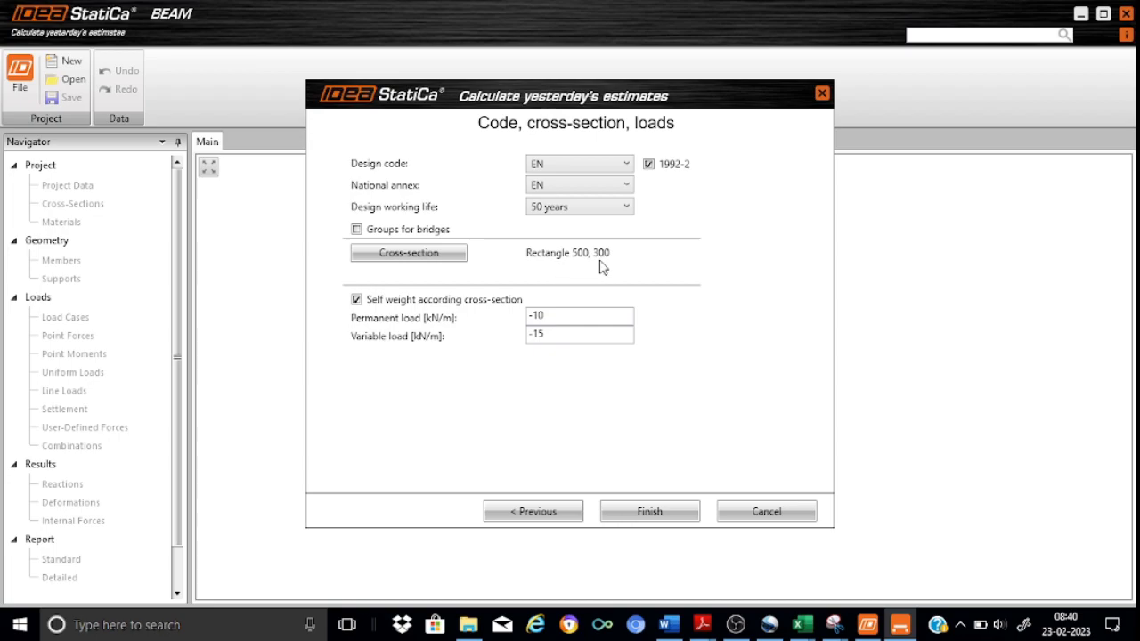
# Assign a 500 x 300 mm rectangular cross-section and create the beam with self weight, -10 kN/m permanent and -15 kN/m variable load.
pyautogui.click(424, 257)
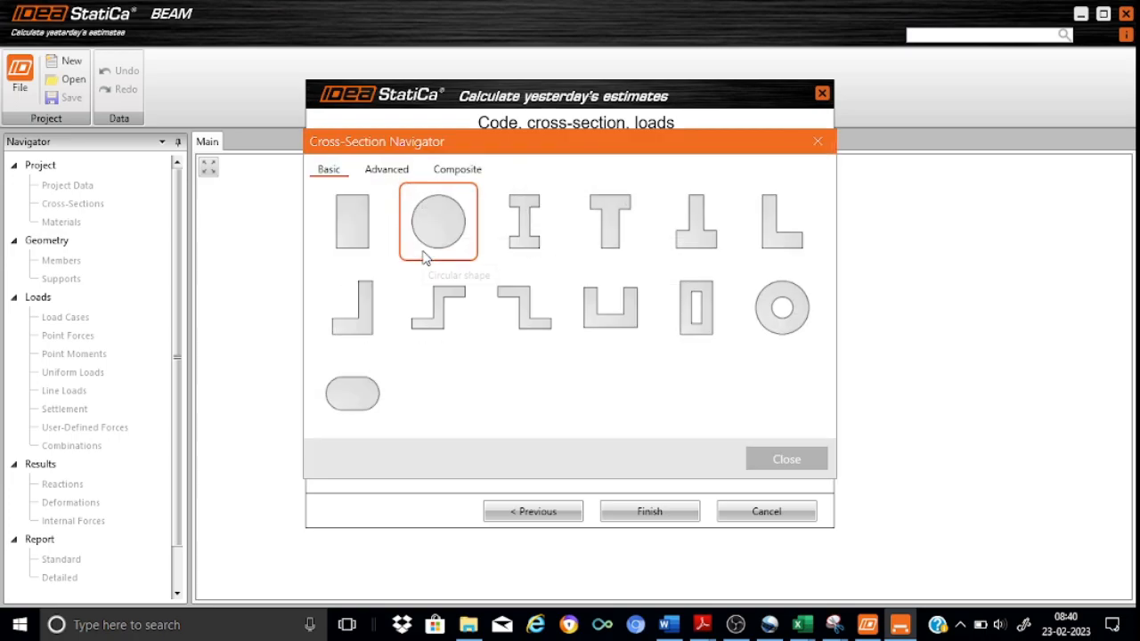
pyautogui.click(354, 237)
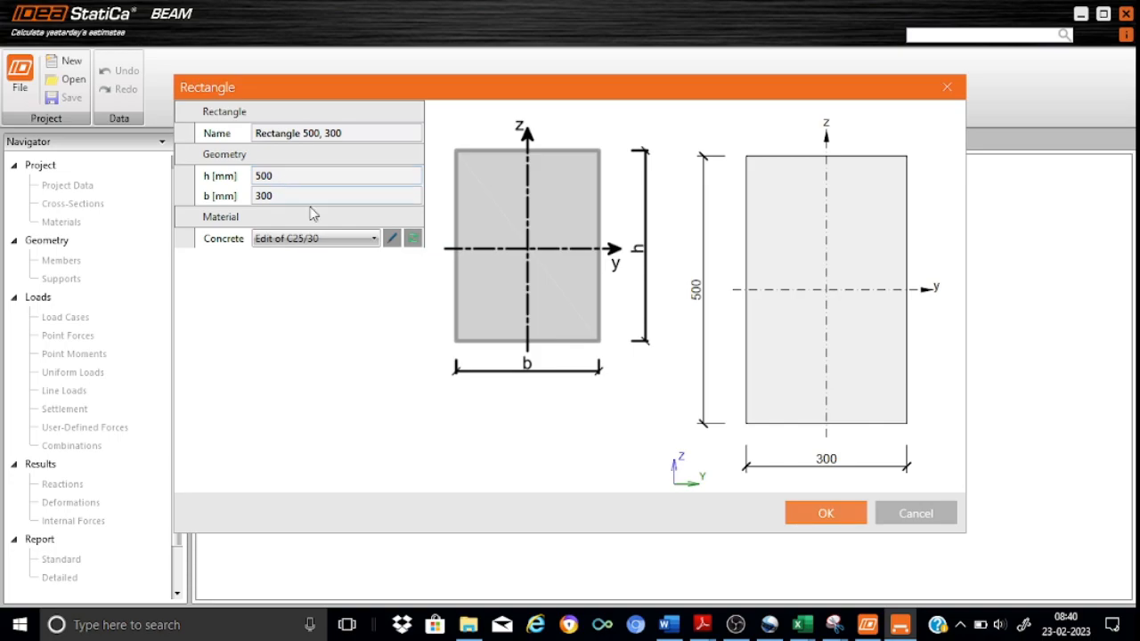
pyautogui.click(817, 517)
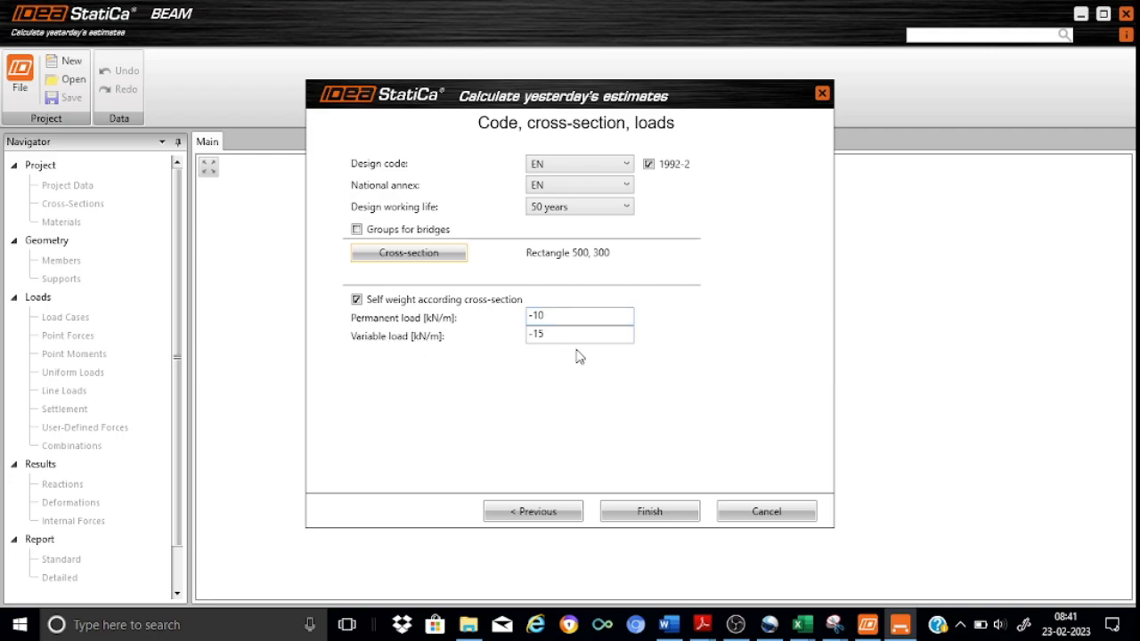
pyautogui.click(671, 515)
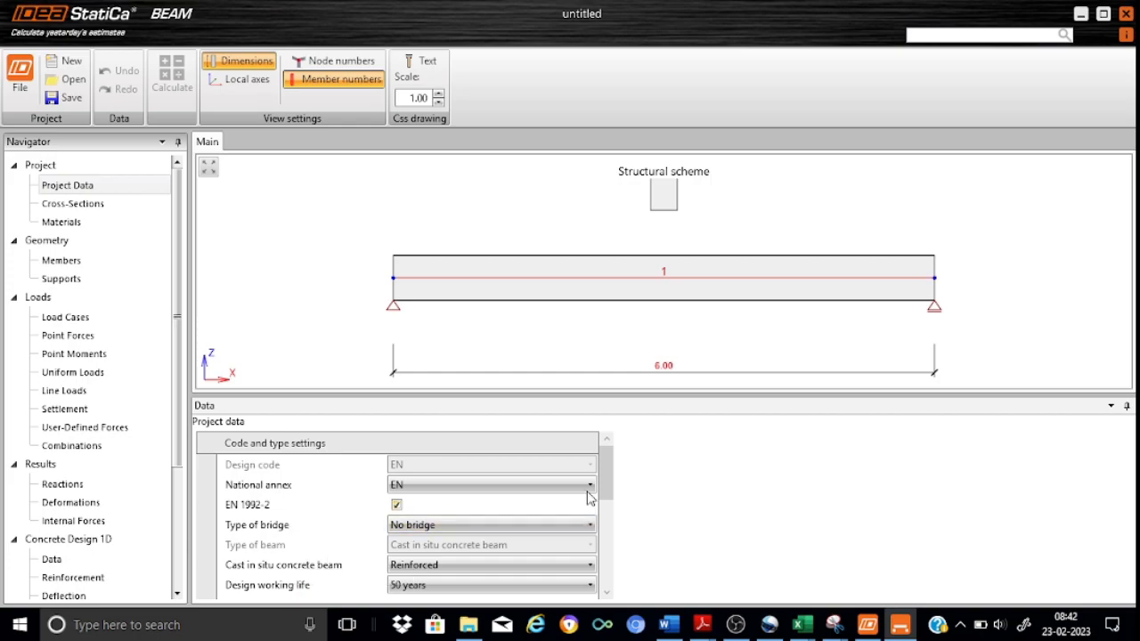
# Examine the project data settings and the characteristics of the rectangular cross-section.
pyautogui.moveTo(605, 473); pyautogui.dragTo(607, 507)
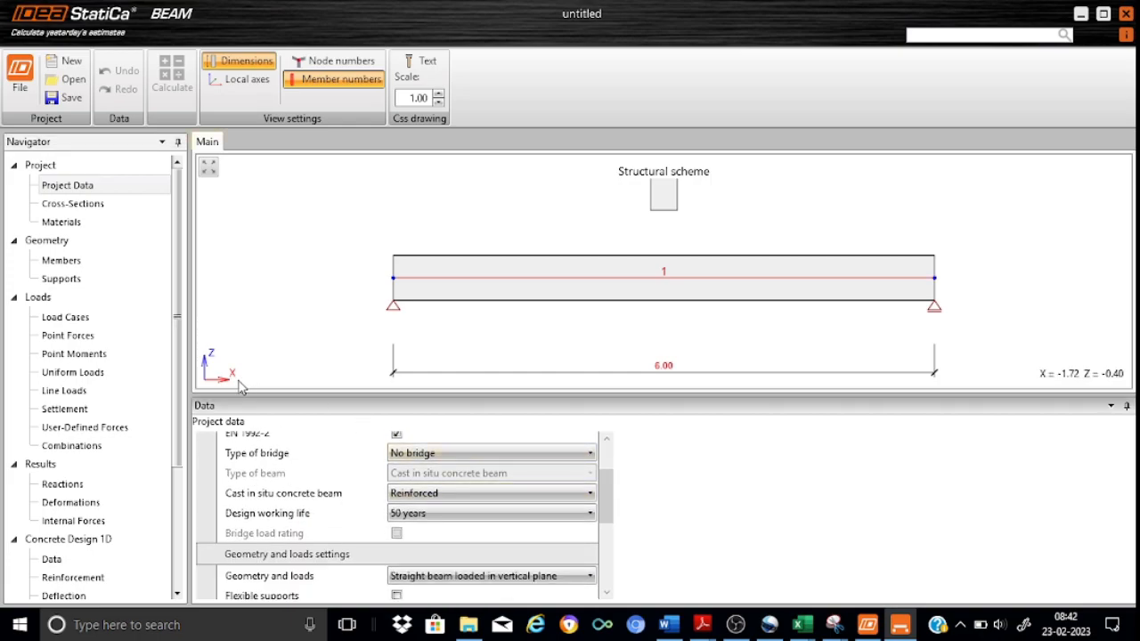
pyautogui.click(85, 212)
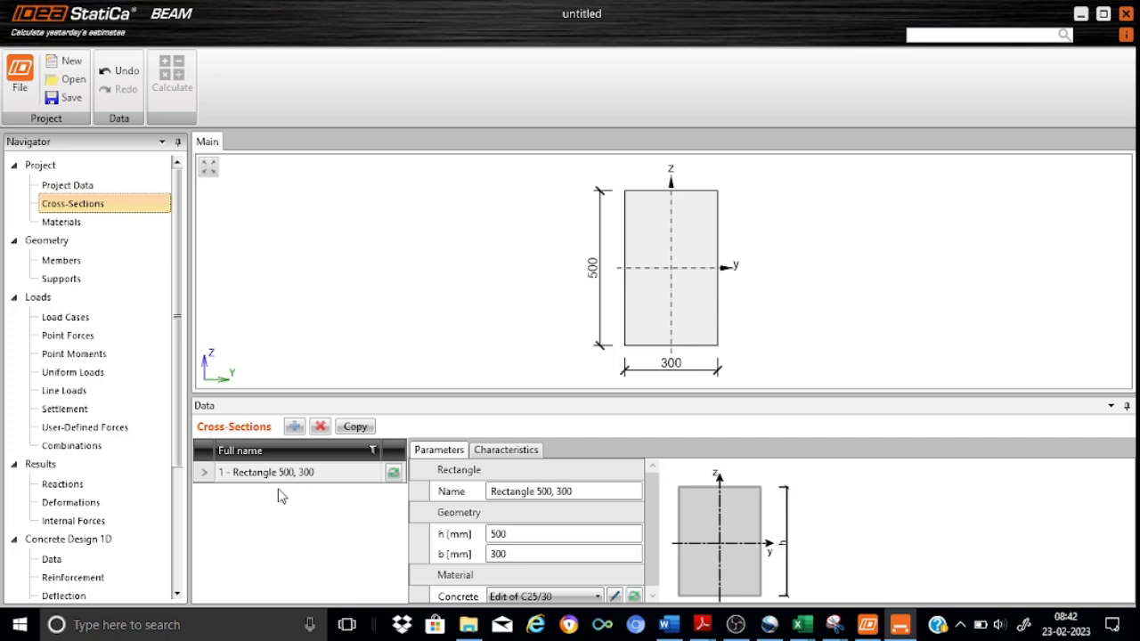
pyautogui.click(526, 456)
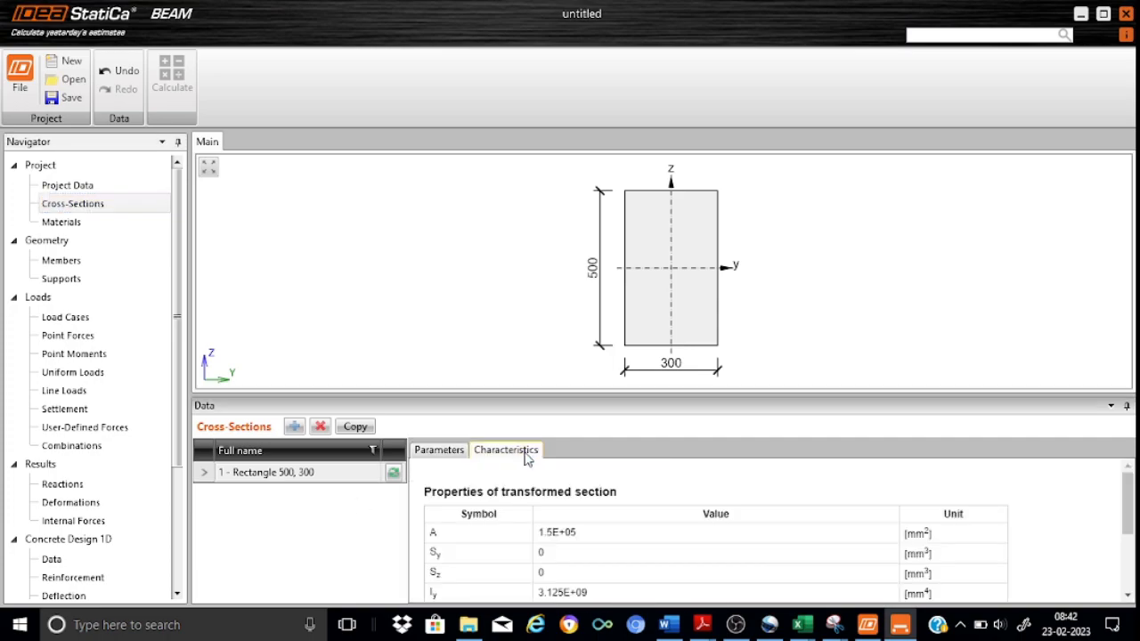
pyautogui.moveTo(1131, 503)
pyautogui.mouseDown()
pyautogui.moveTo(1132, 557)
pyautogui.moveTo(1132, 503)
pyautogui.mouseUp()
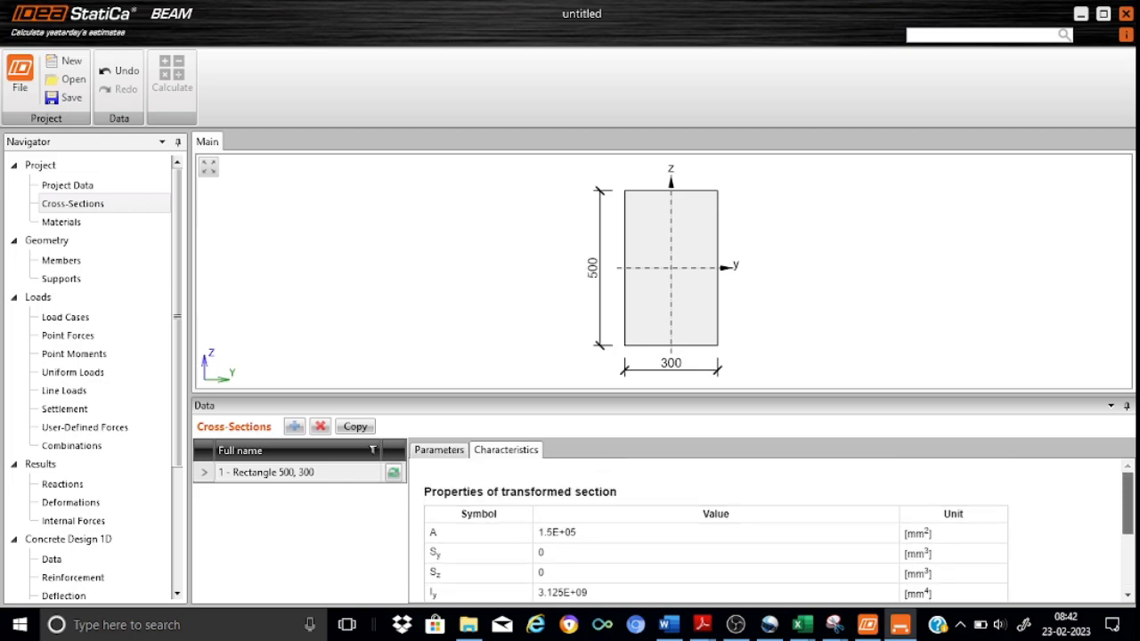
# Replace the beam's edited concrete with the standard C25/30 grade from the EN 1992 material library.
pyautogui.click(75, 228)
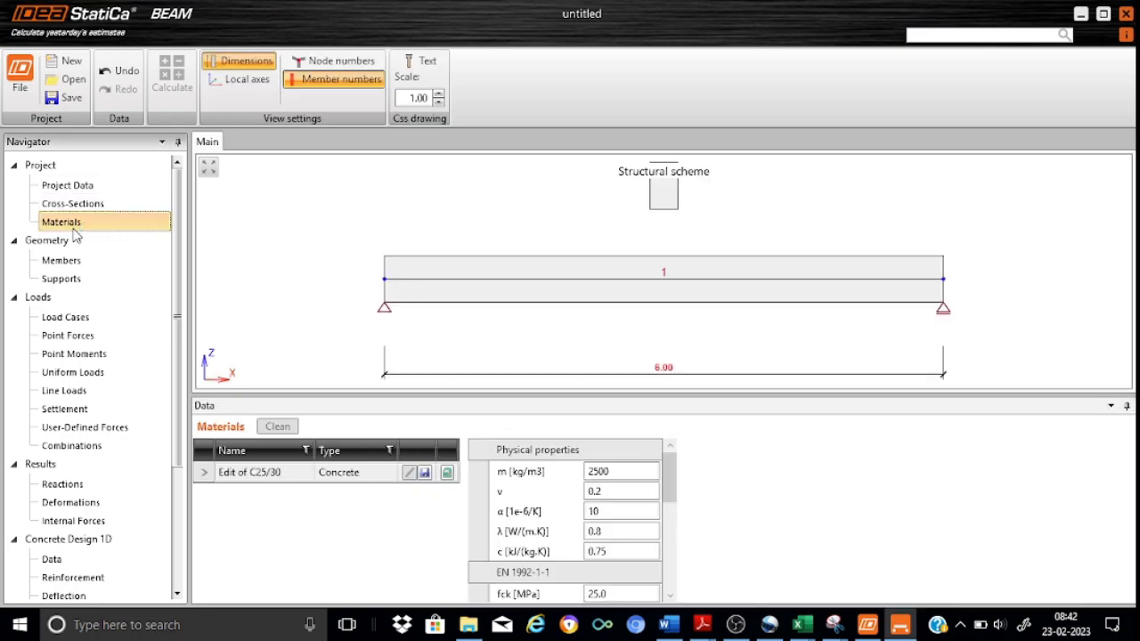
pyautogui.click(447, 473)
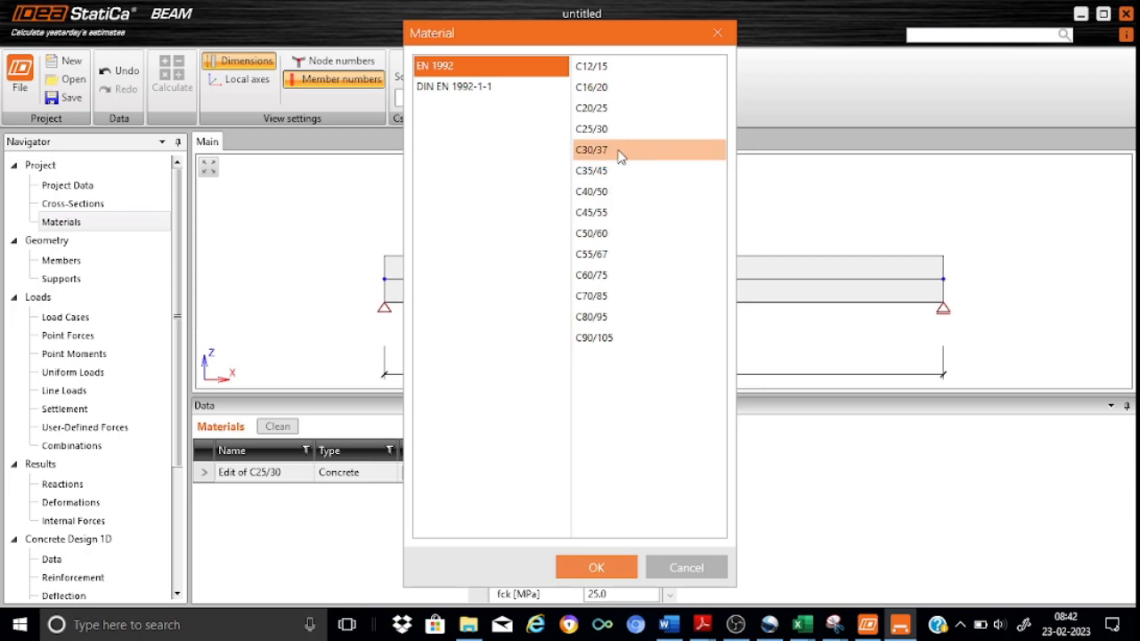
pyautogui.click(598, 570)
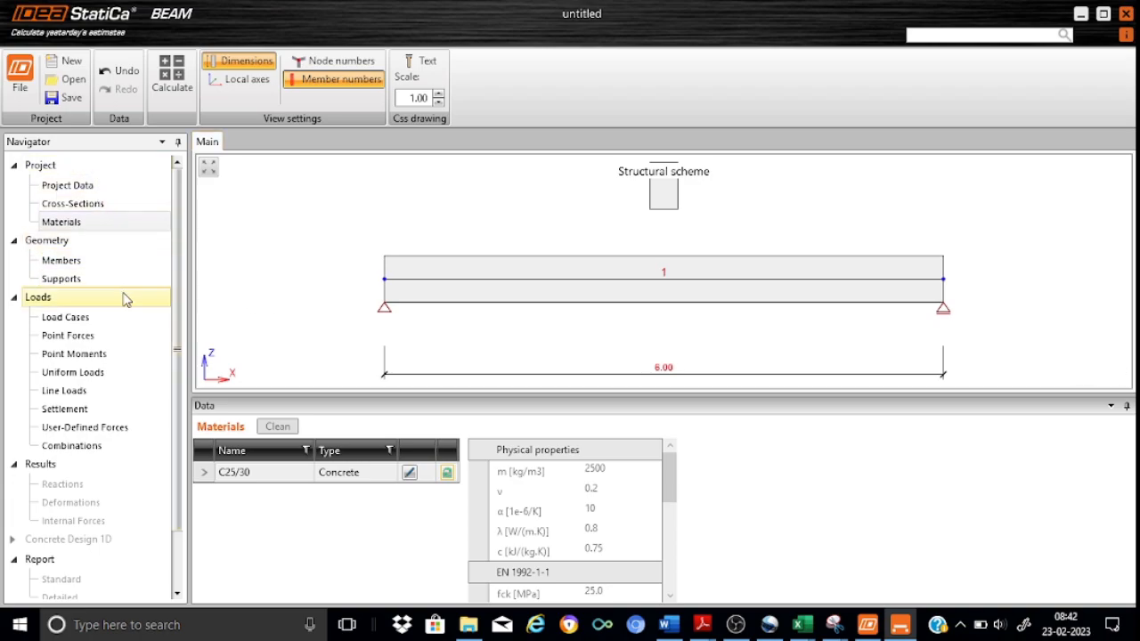
# Review the member geometry and nodal supports, and display node numbers on the structural scheme.
pyautogui.click(77, 260)
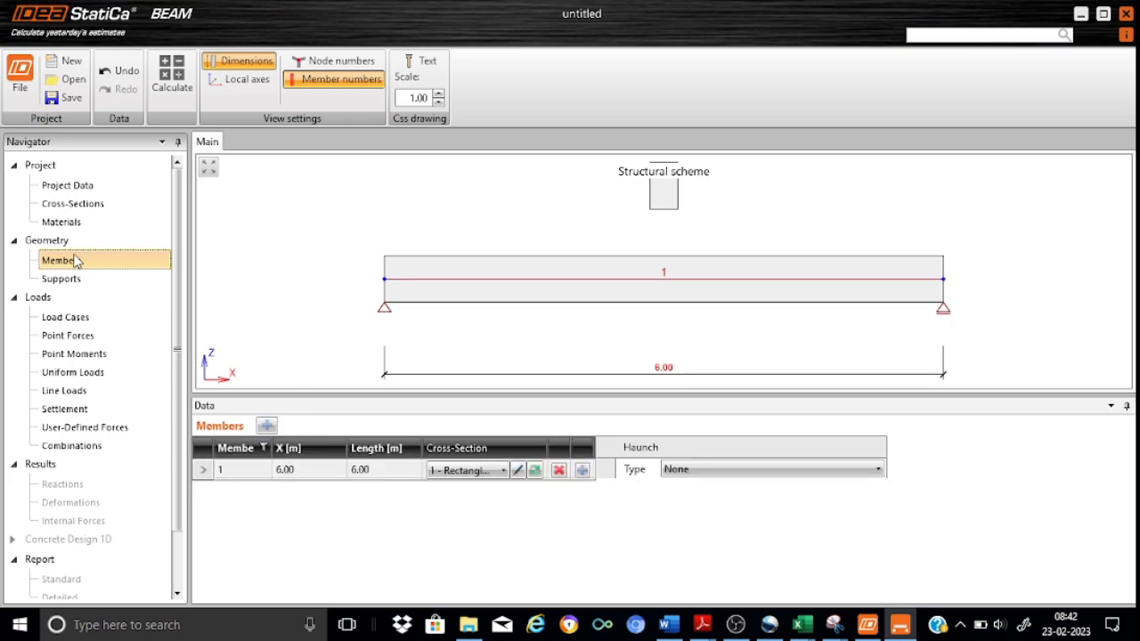
pyautogui.click(392, 470)
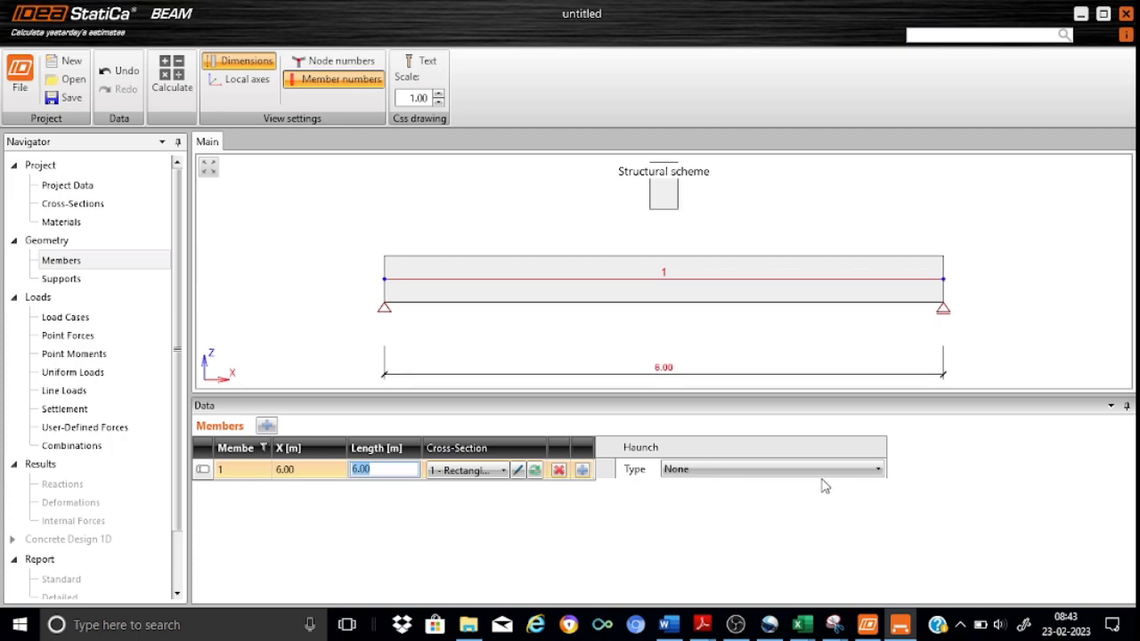
pyautogui.click(75, 281)
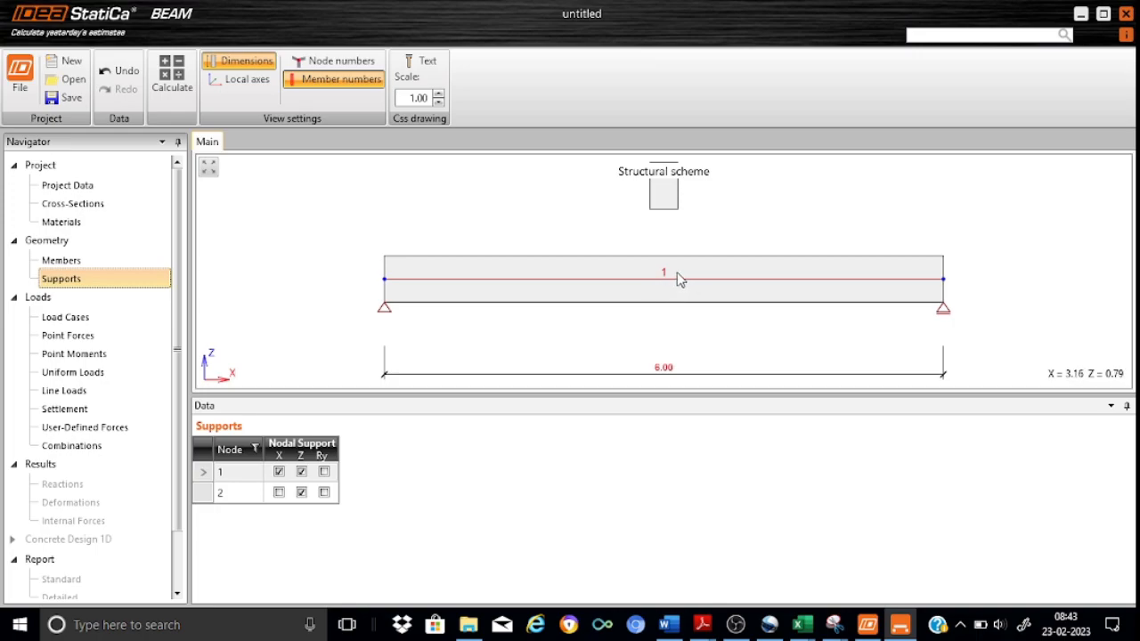
pyautogui.click(208, 167)
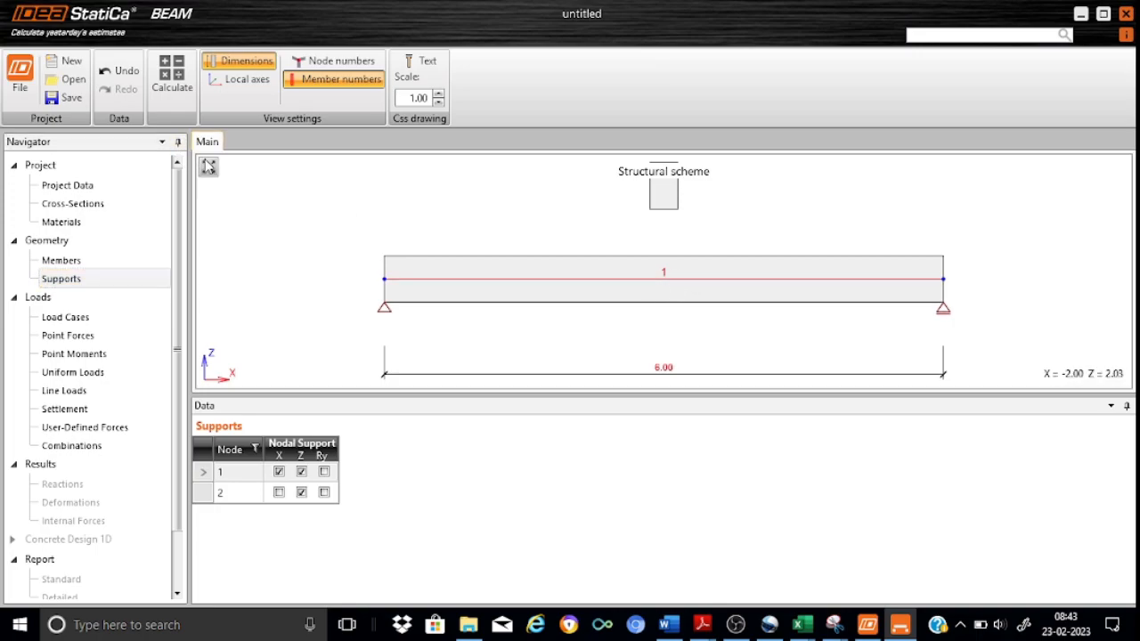
pyautogui.click(338, 61)
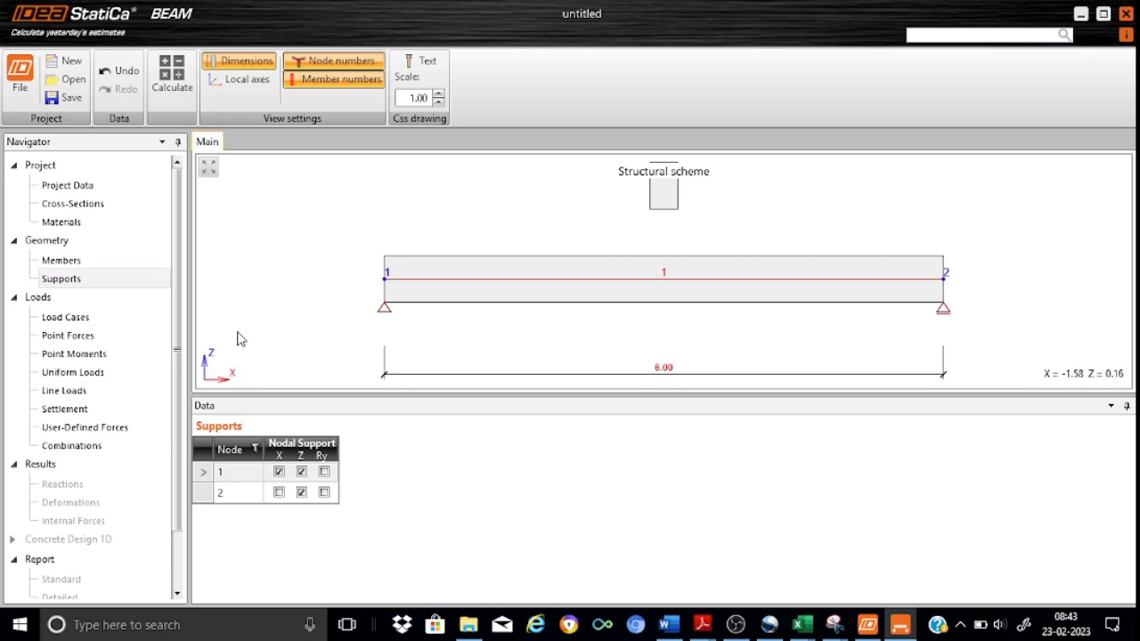
# Examine the load cases, the permanent and variable load group factors, and the load cases available for point forces.
pyautogui.click(86, 322)
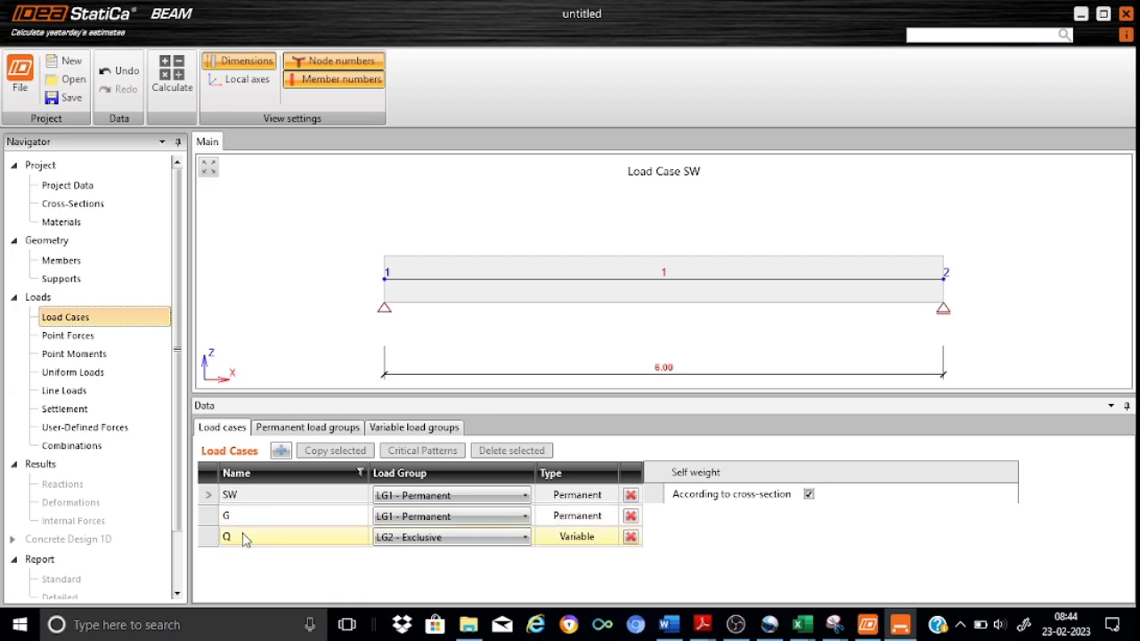
pyautogui.click(339, 430)
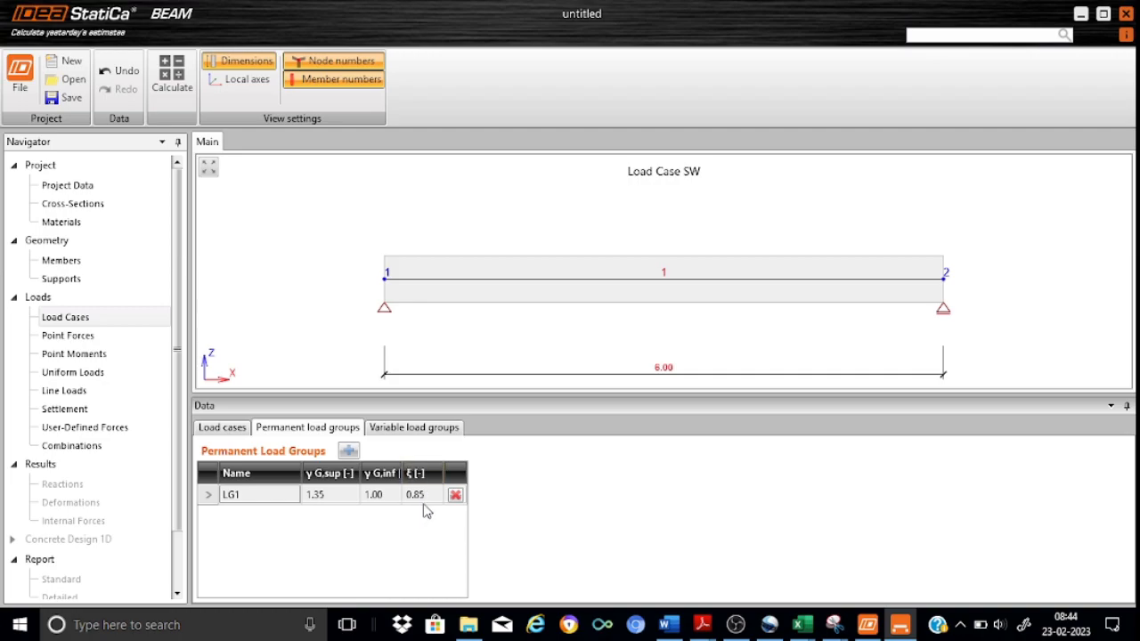
pyautogui.click(435, 434)
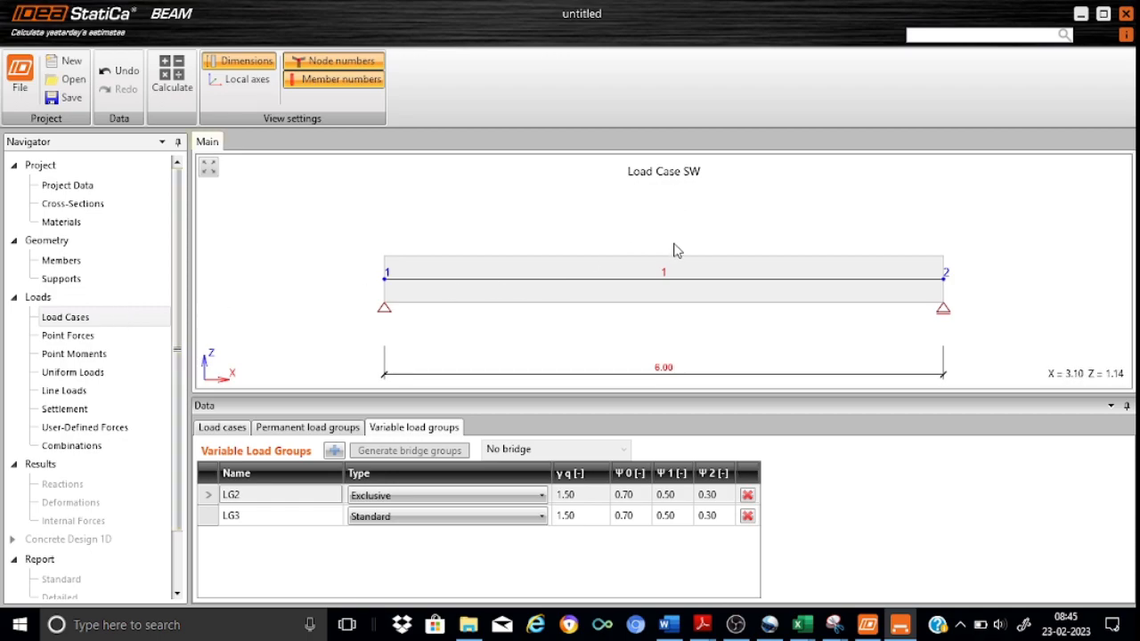
pyautogui.click(87, 339)
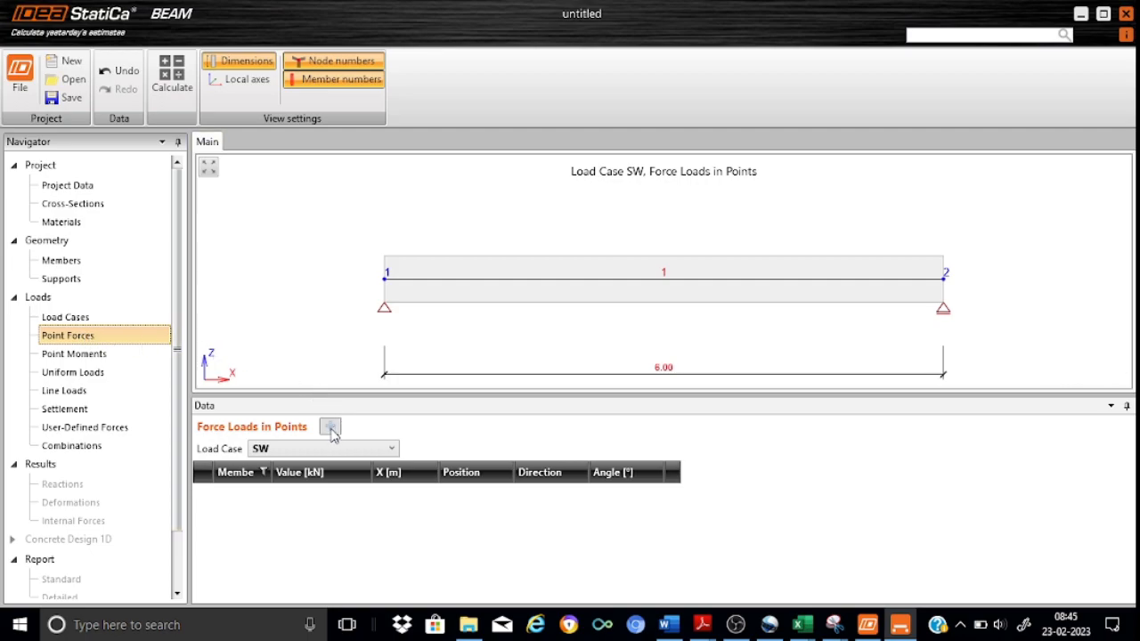
pyautogui.click(393, 450)
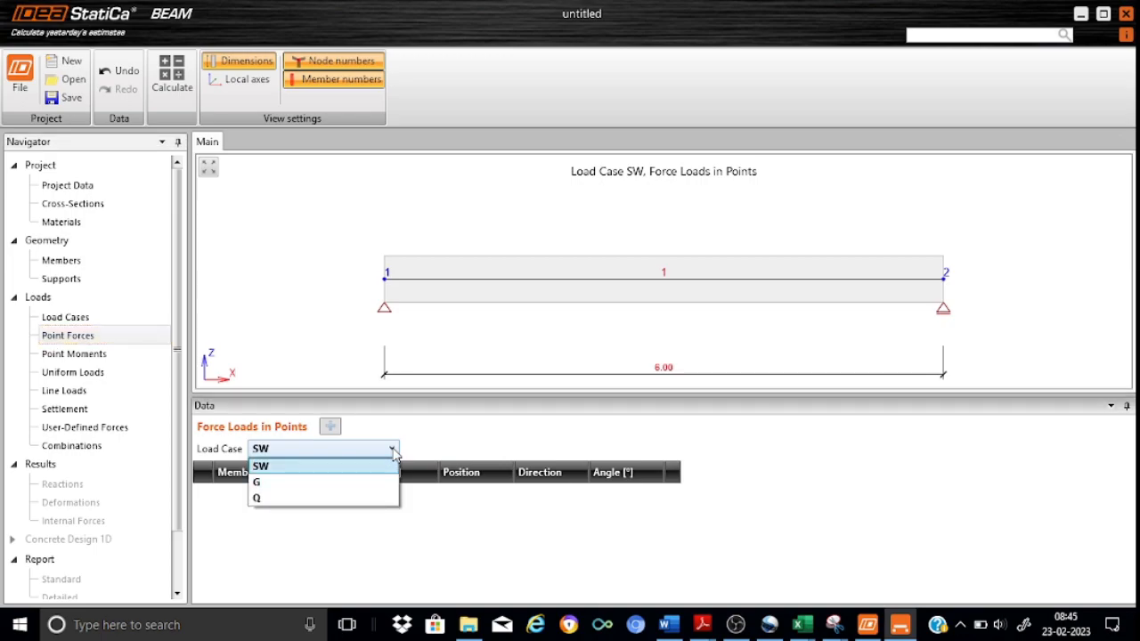
pyautogui.click(450, 432)
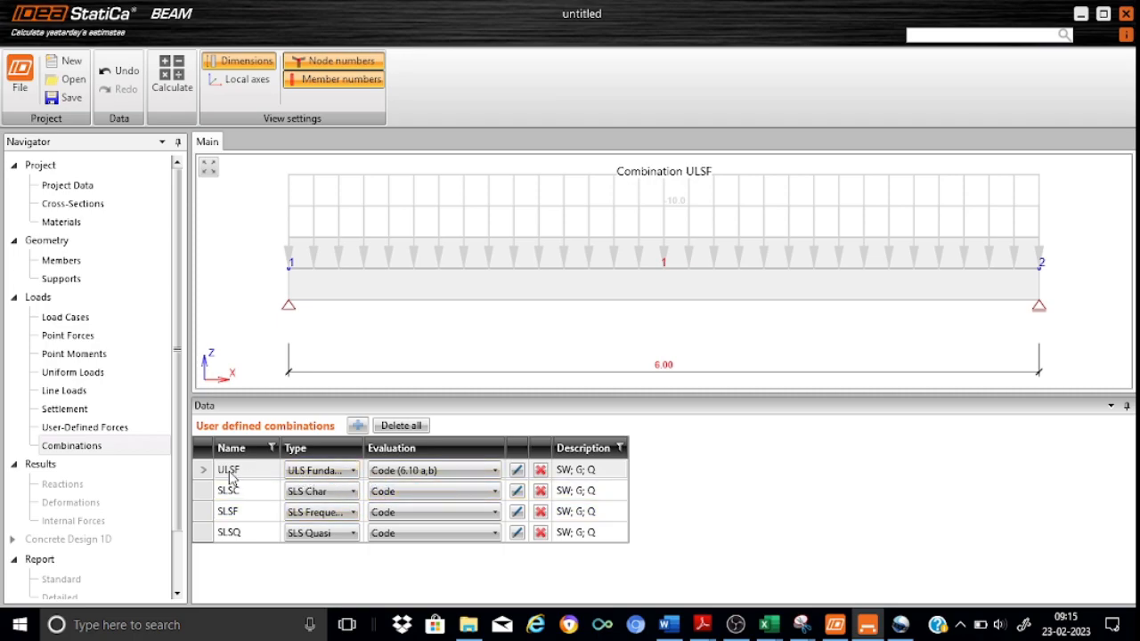
# Set the ULSF combination's evaluation to Code (6.10) and calculate the beam.
pyautogui.click(496, 472)
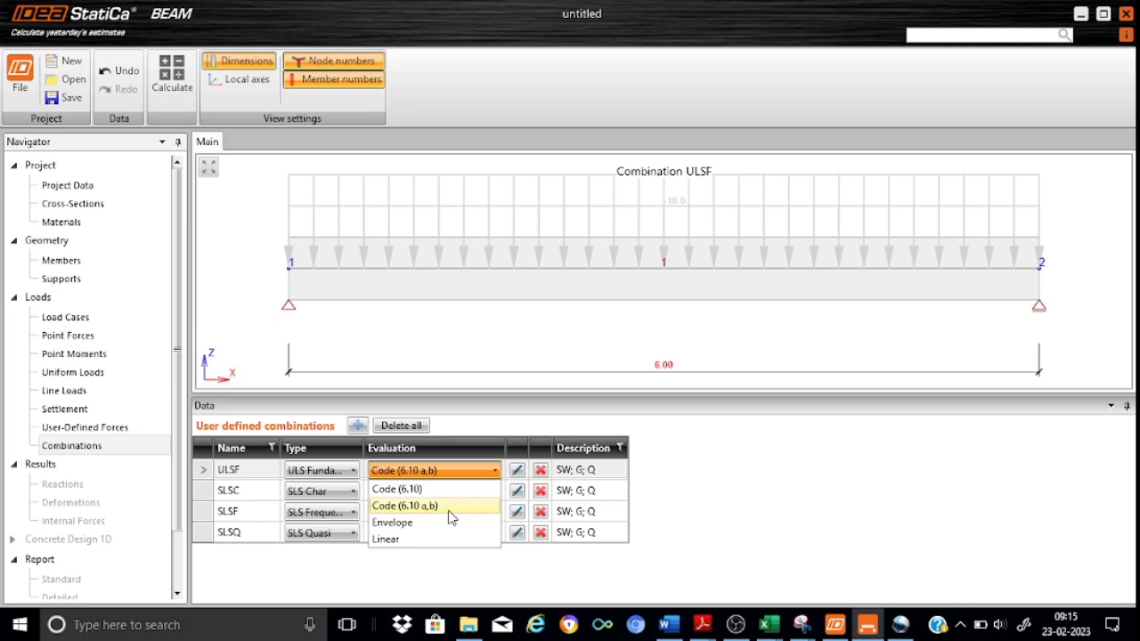
pyautogui.click(405, 494)
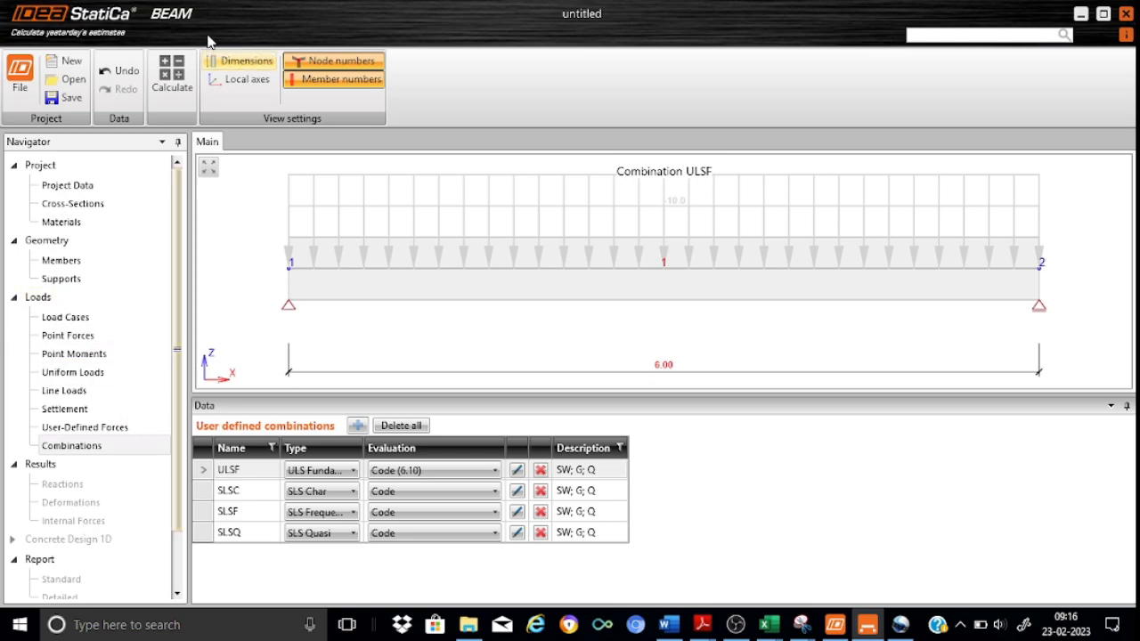
pyautogui.click(177, 72)
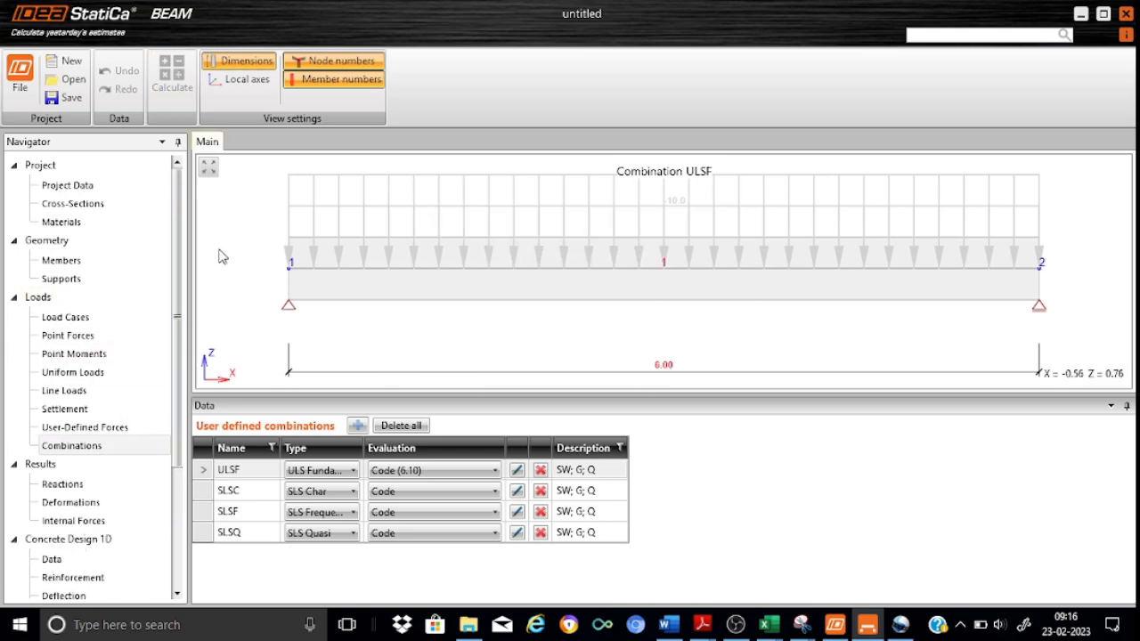
# Examine the support reactions for load case SW and for load case G.
pyautogui.scroll(-2, 176, 432)
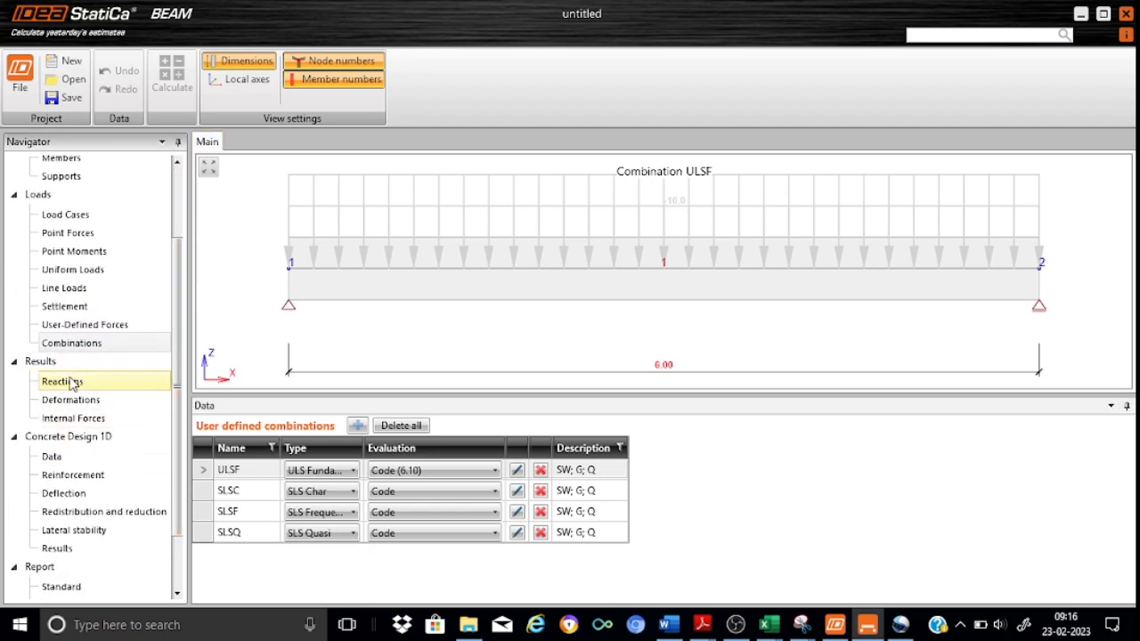
pyautogui.click(71, 383)
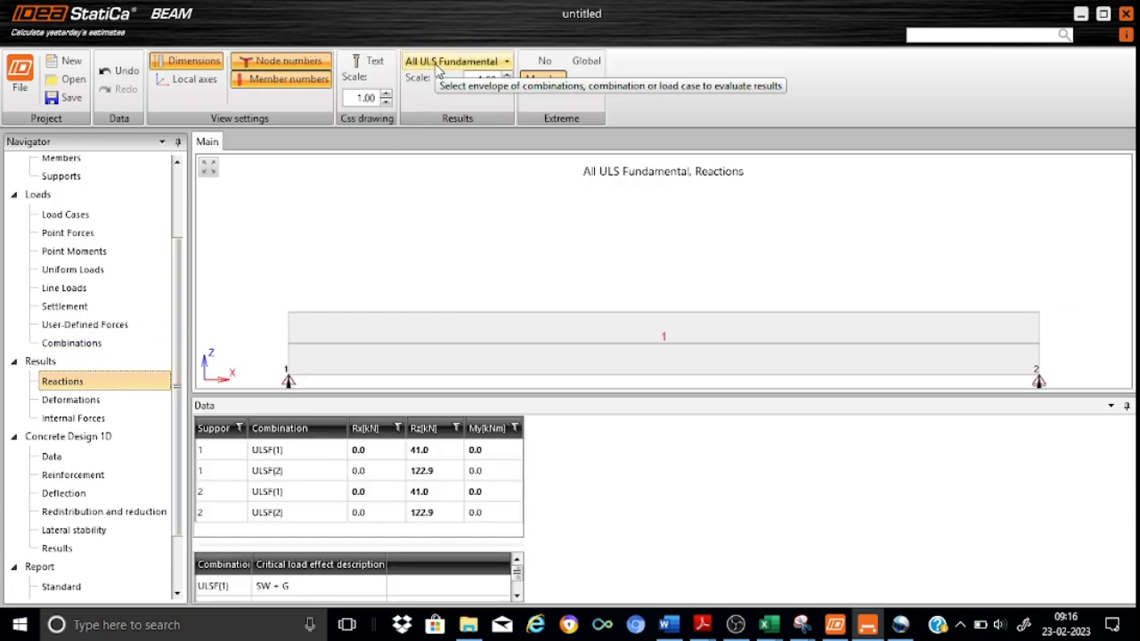
pyautogui.click(506, 62)
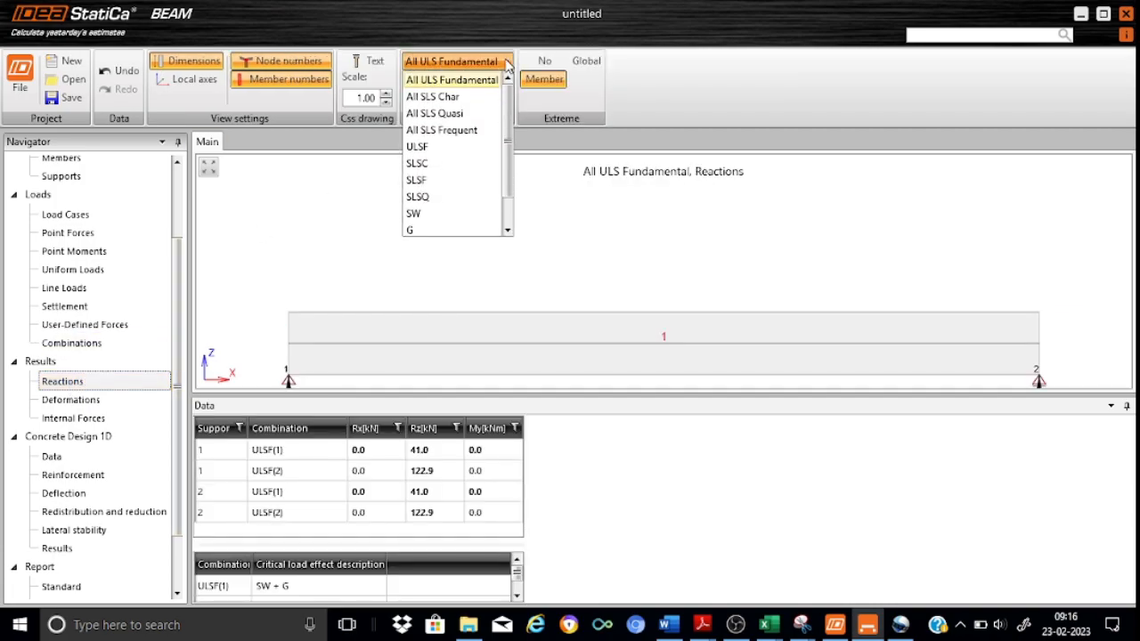
pyautogui.scroll(-1, 432, 213)
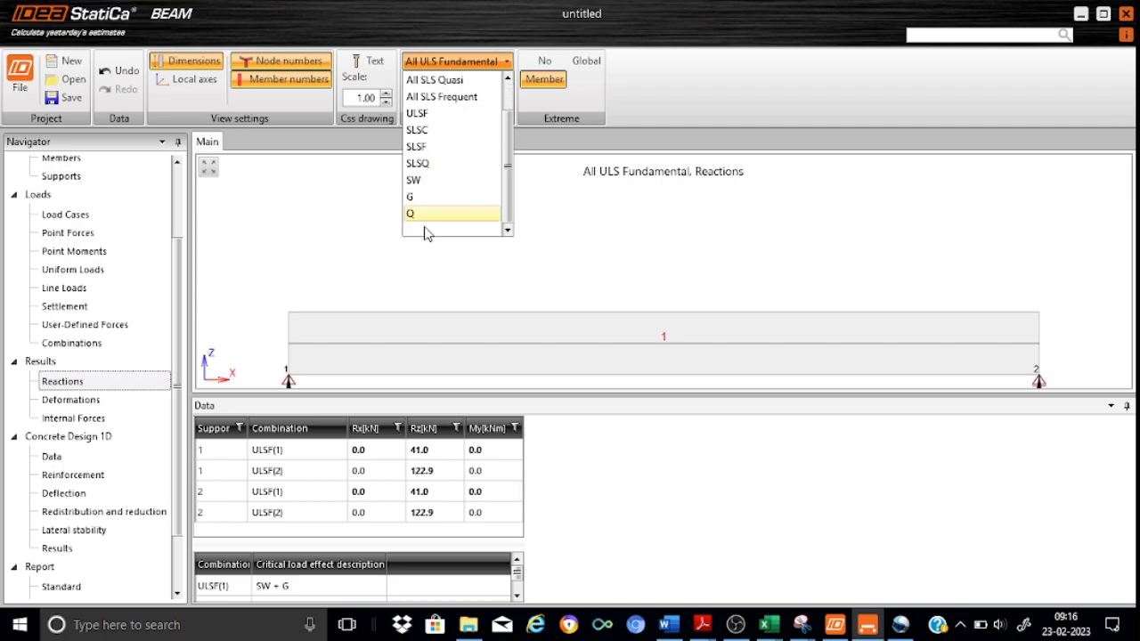
pyautogui.click(421, 182)
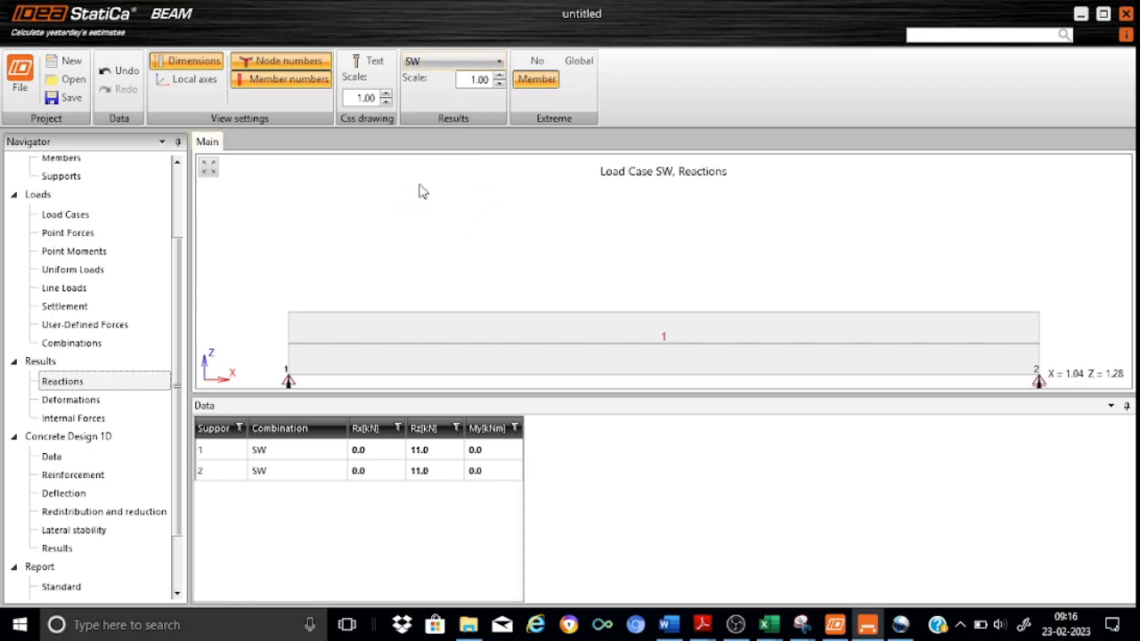
pyautogui.click(208, 169)
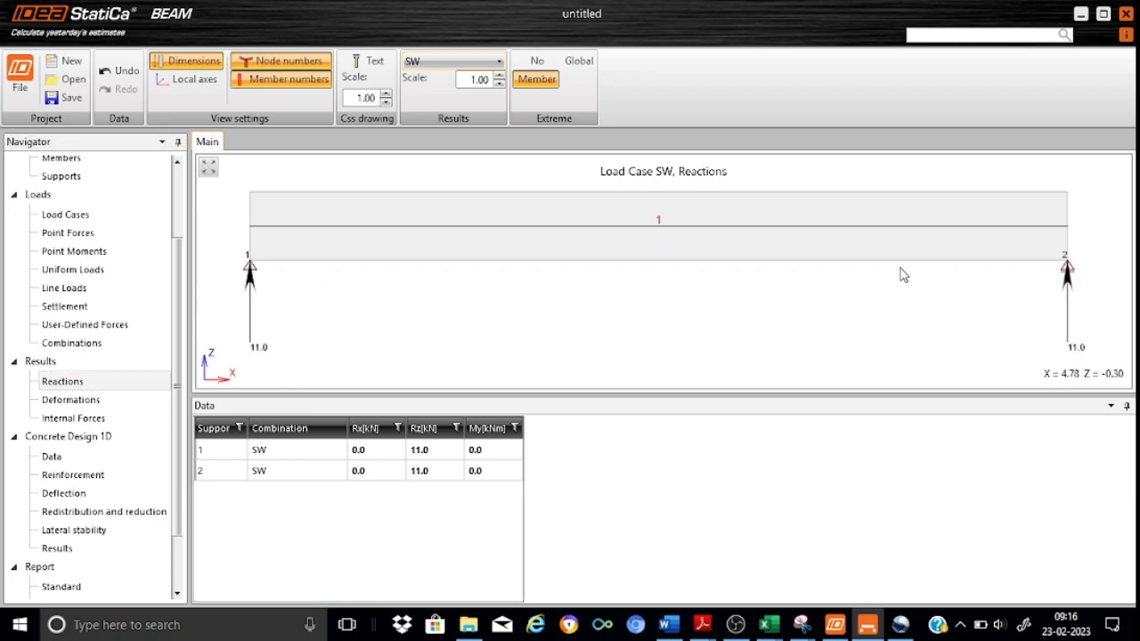
pyautogui.click(499, 66)
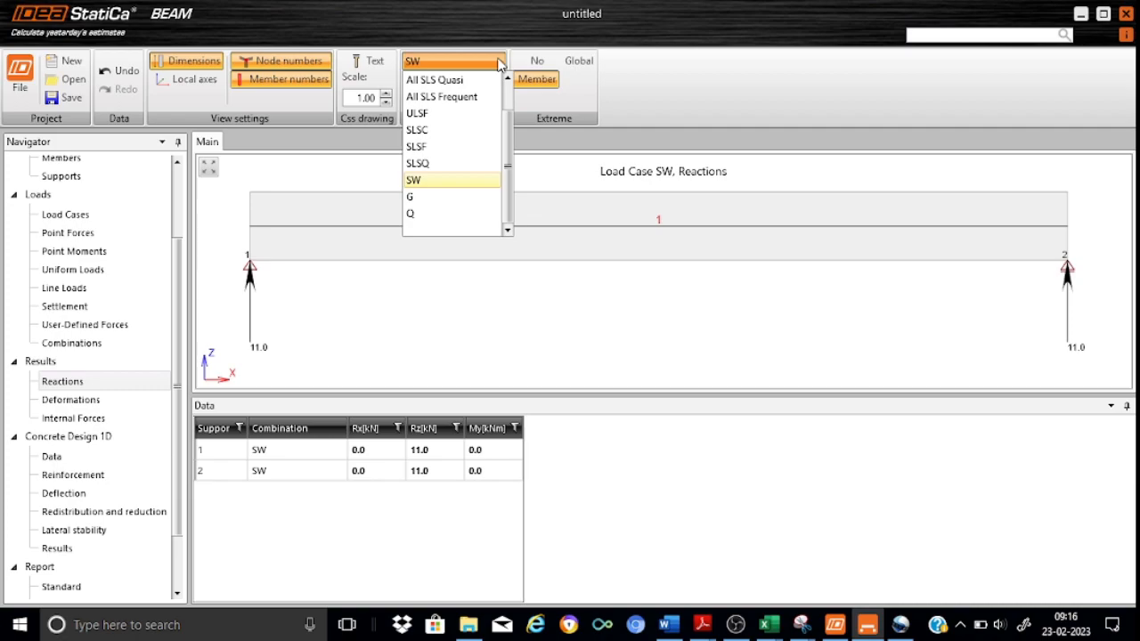
pyautogui.click(450, 197)
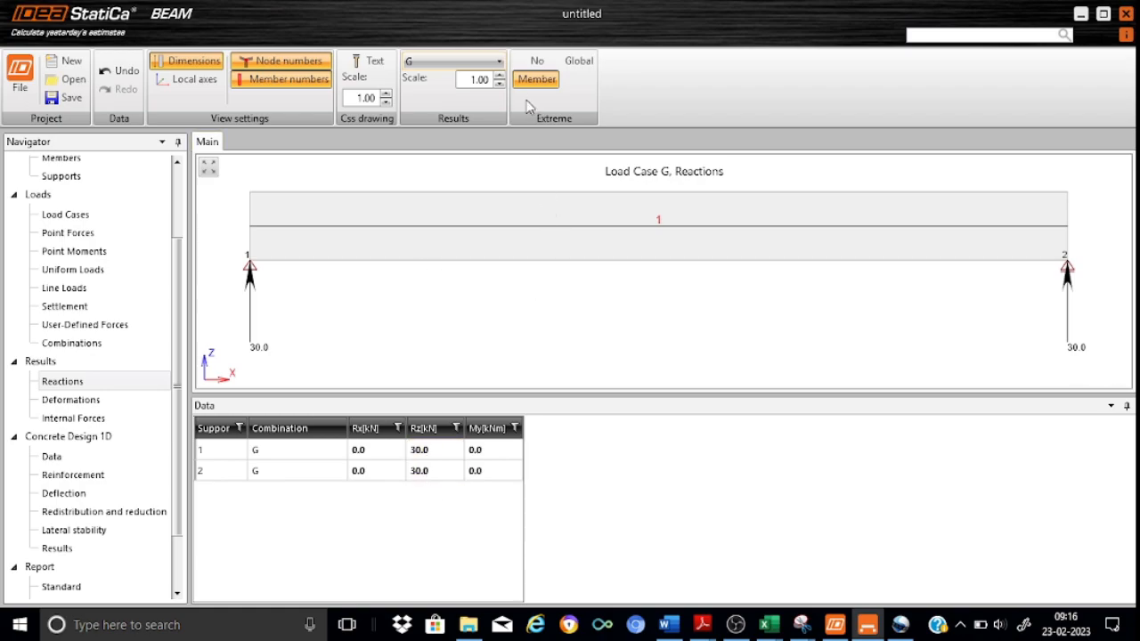
# Examine the support reactions for combination ULSF together with its critical load effect descriptions.
pyautogui.click(497, 62)
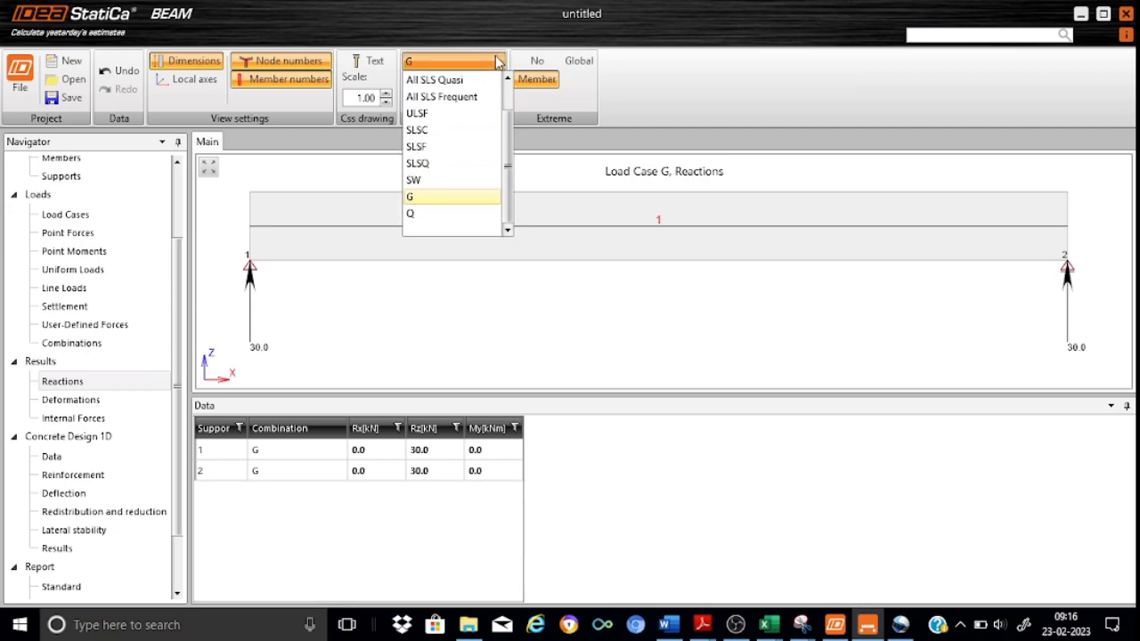
pyautogui.click(453, 117)
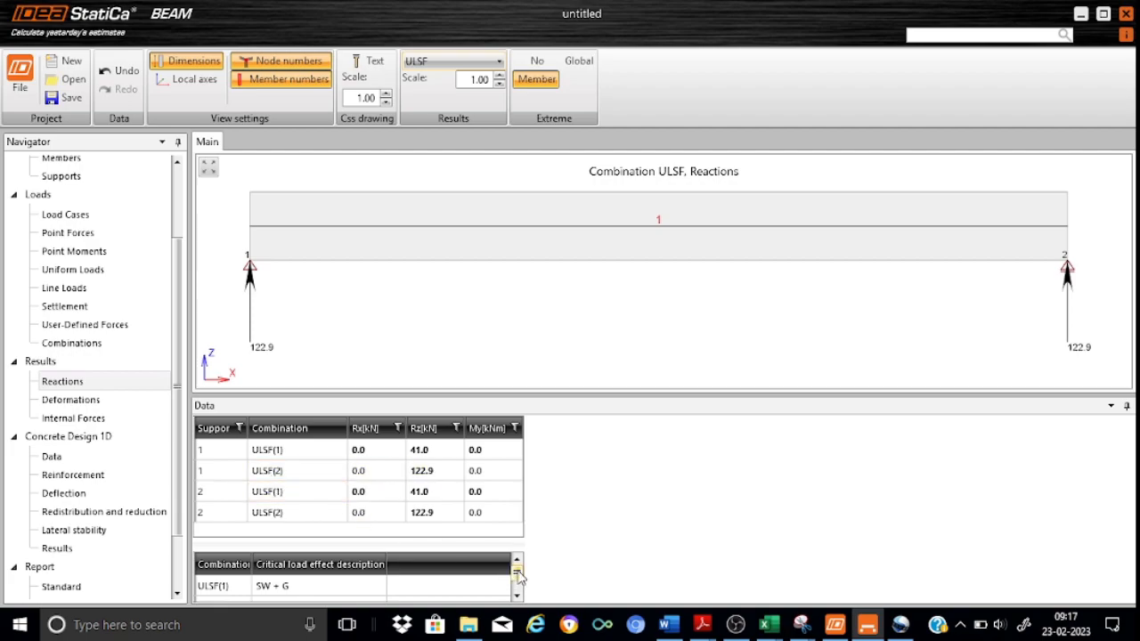
pyautogui.moveTo(519, 577); pyautogui.dragTo(517, 584)
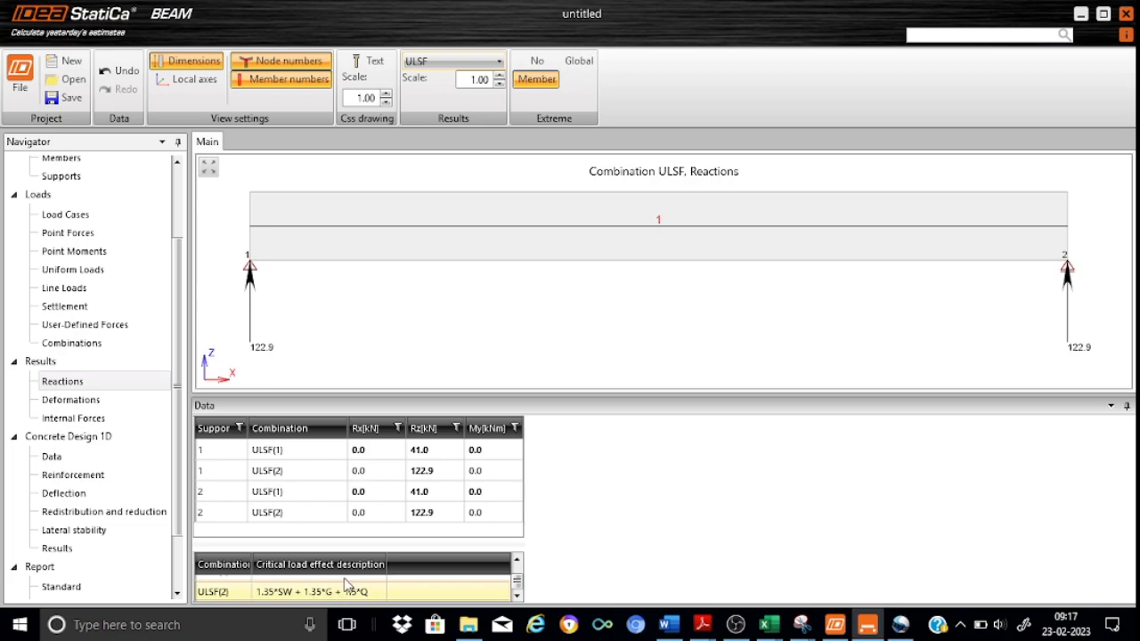
# Examine the vertical displacement uz of the beam for combinations ULSF and SLSC.
pyautogui.click(88, 406)
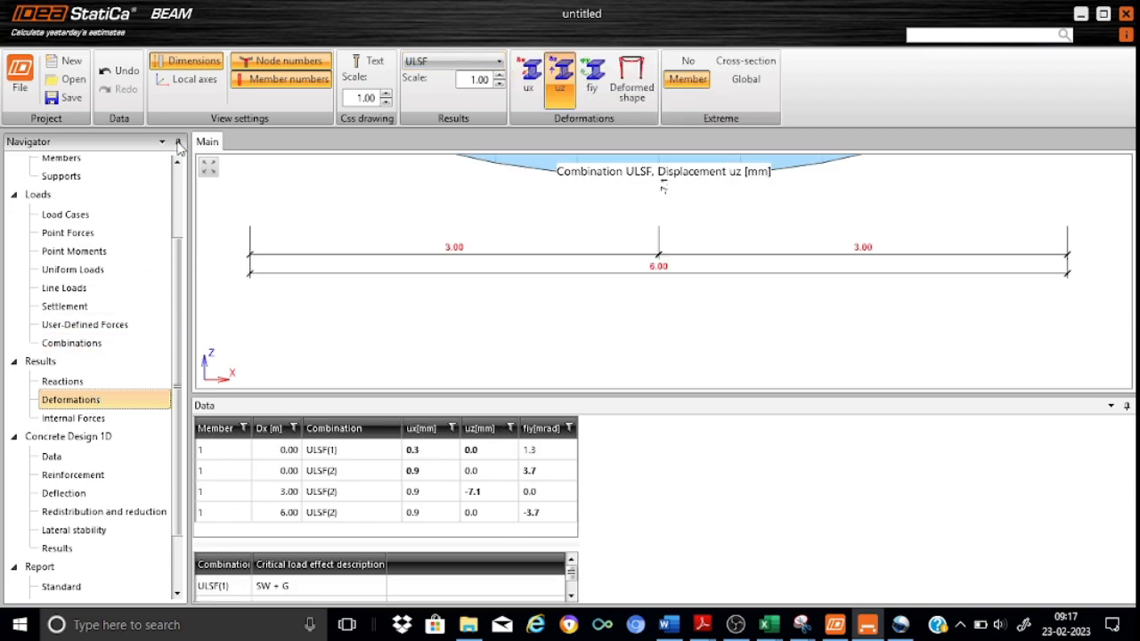
pyautogui.click(208, 167)
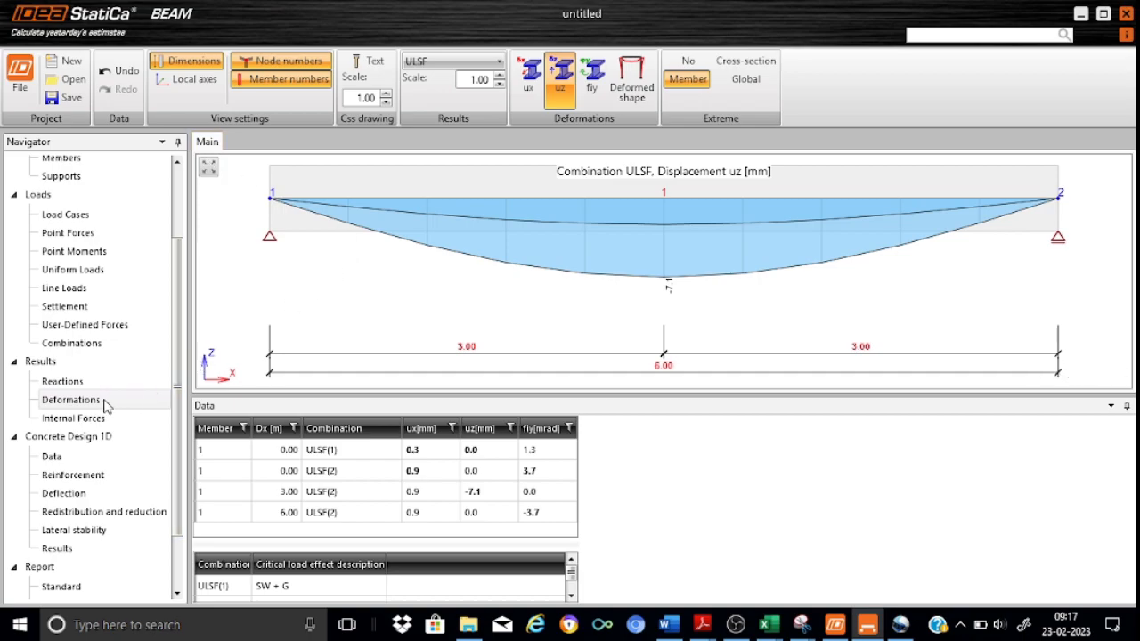
pyautogui.click(498, 70)
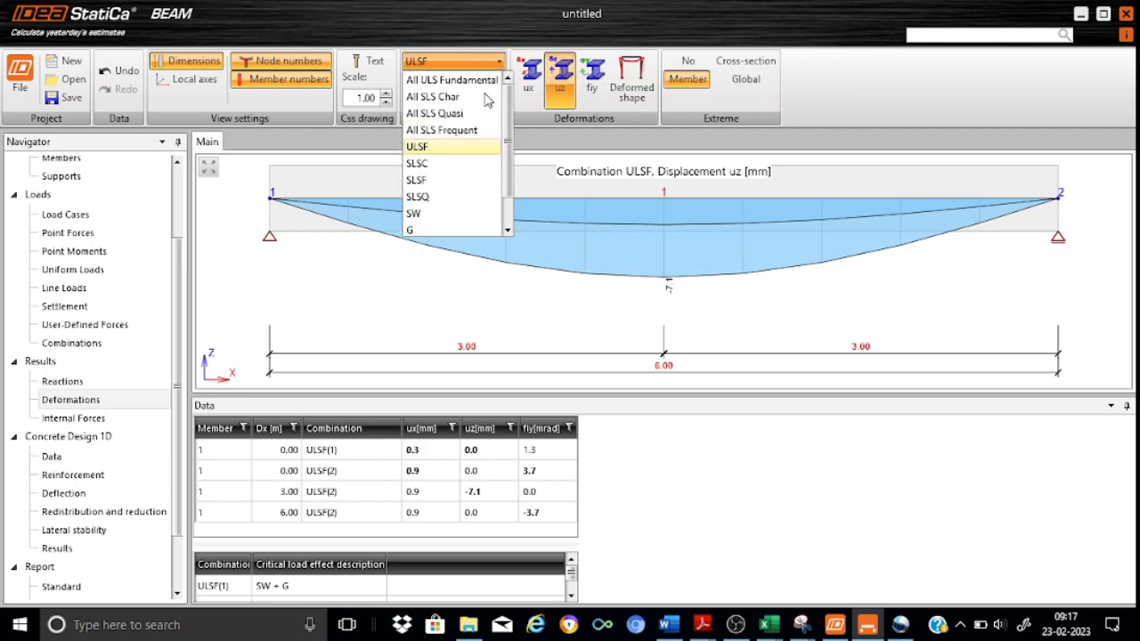
pyautogui.click(442, 166)
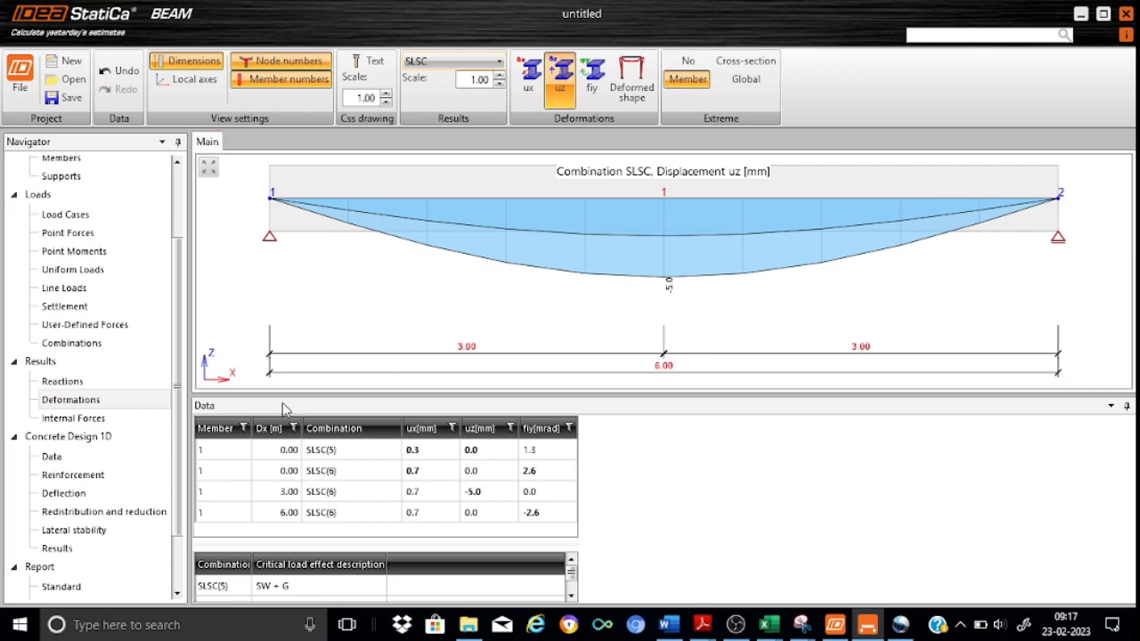
# Examine the beam's internal forces for combination SLSC, showing the complete shear force Vz diagram.
pyautogui.click(81, 420)
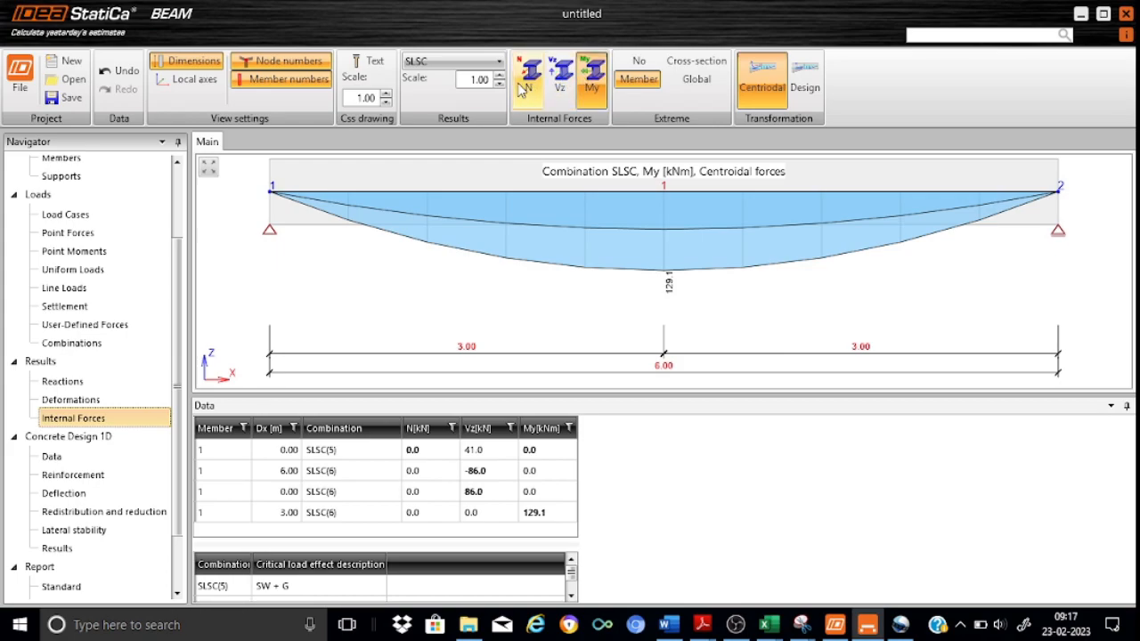
pyautogui.click(564, 80)
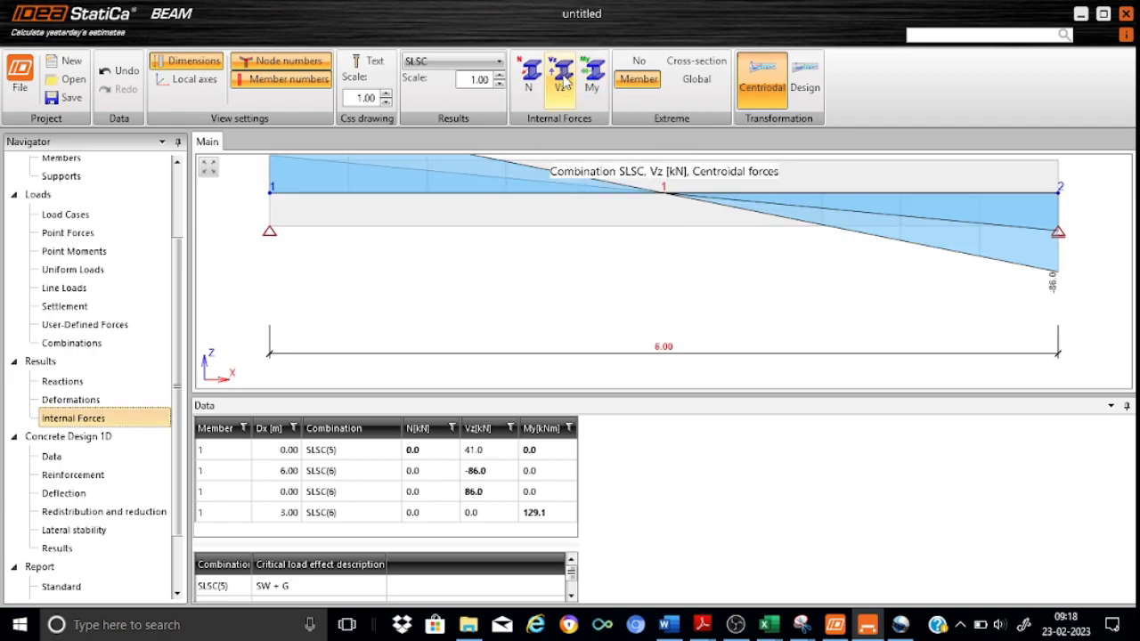
pyautogui.click(208, 169)
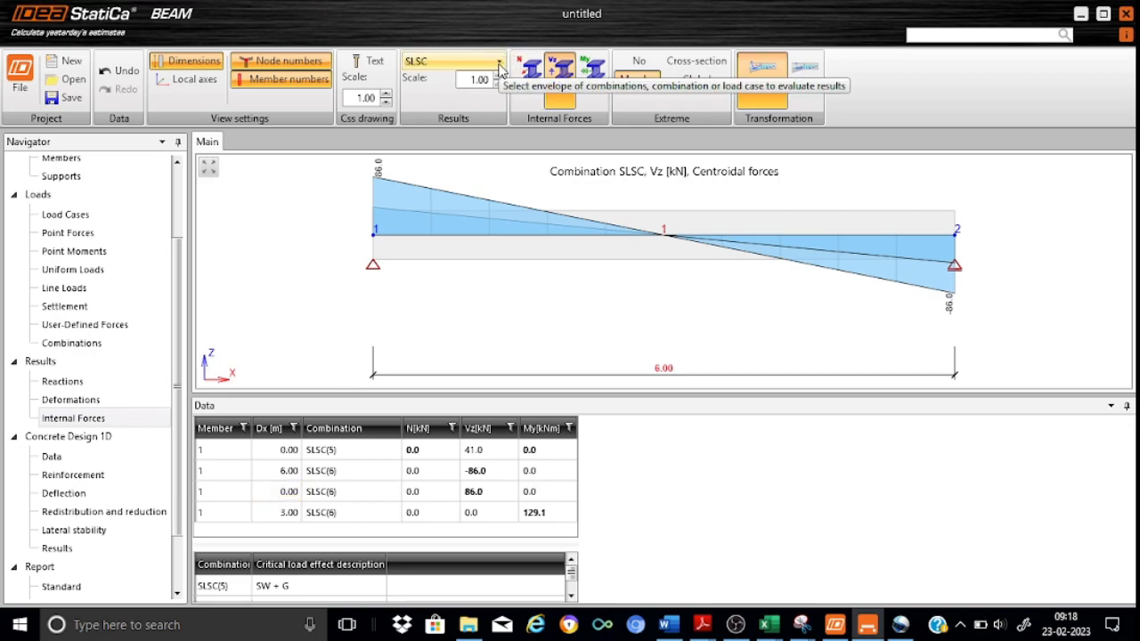
# Examine the beam's internal forces for combination ULSF: shear force Vz, the critical load effect descriptions and bending moment My.
pyautogui.click(499, 66)
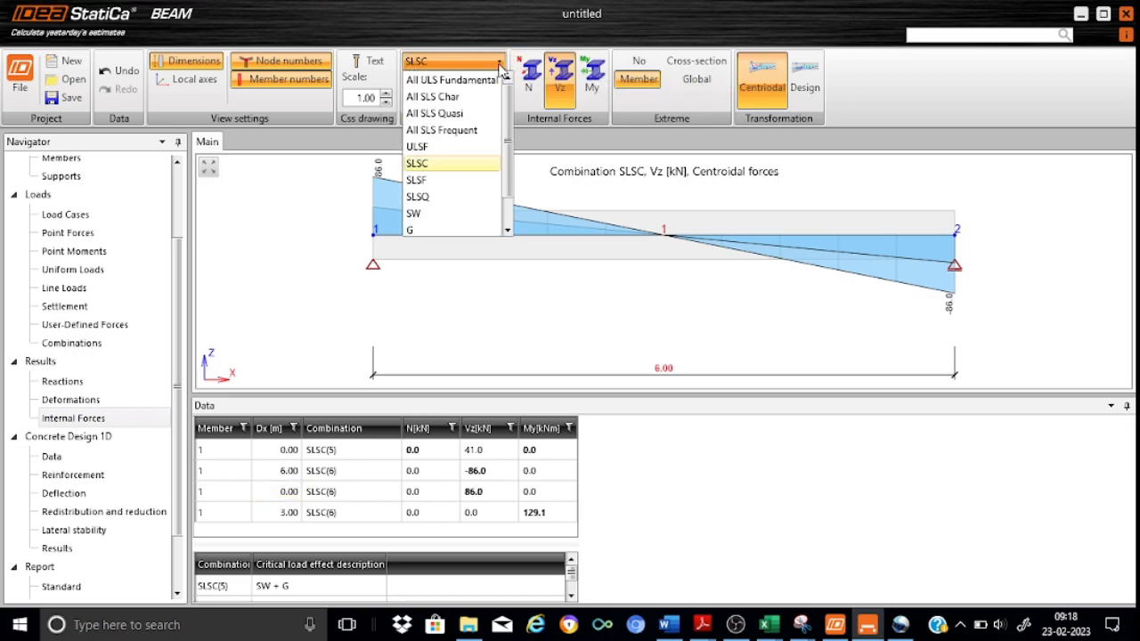
pyautogui.click(438, 150)
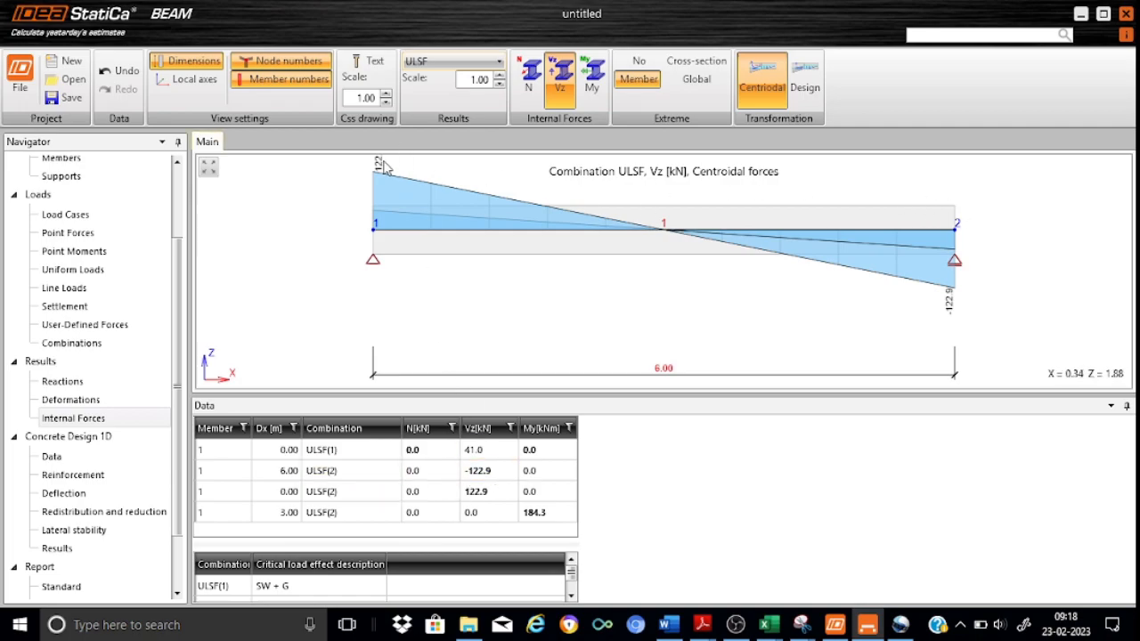
pyautogui.click(210, 169)
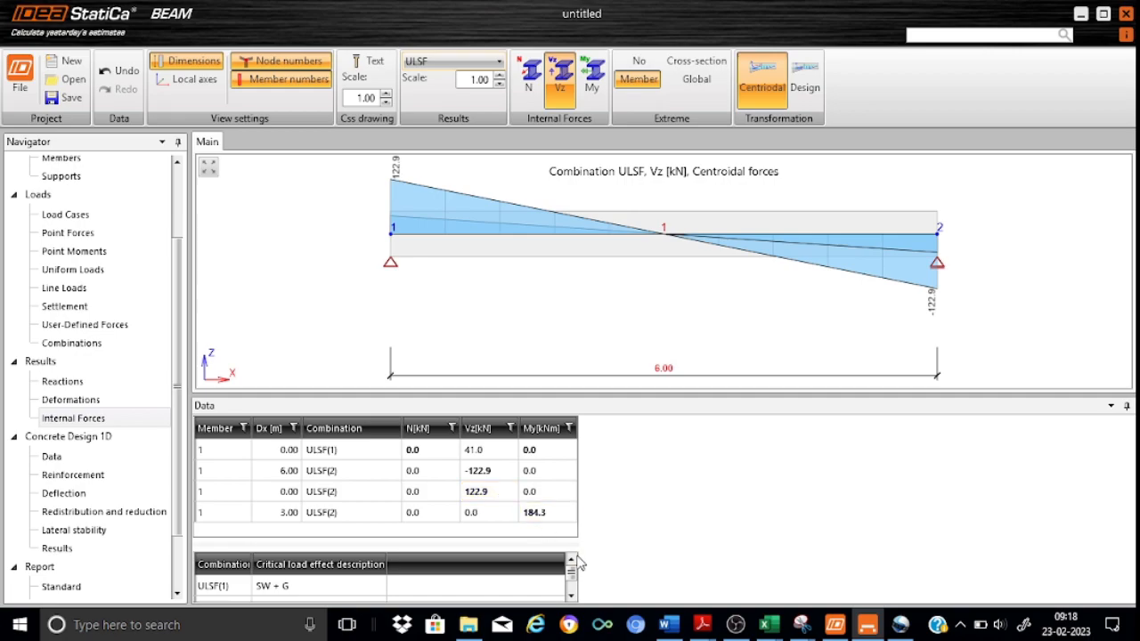
pyautogui.click(572, 594)
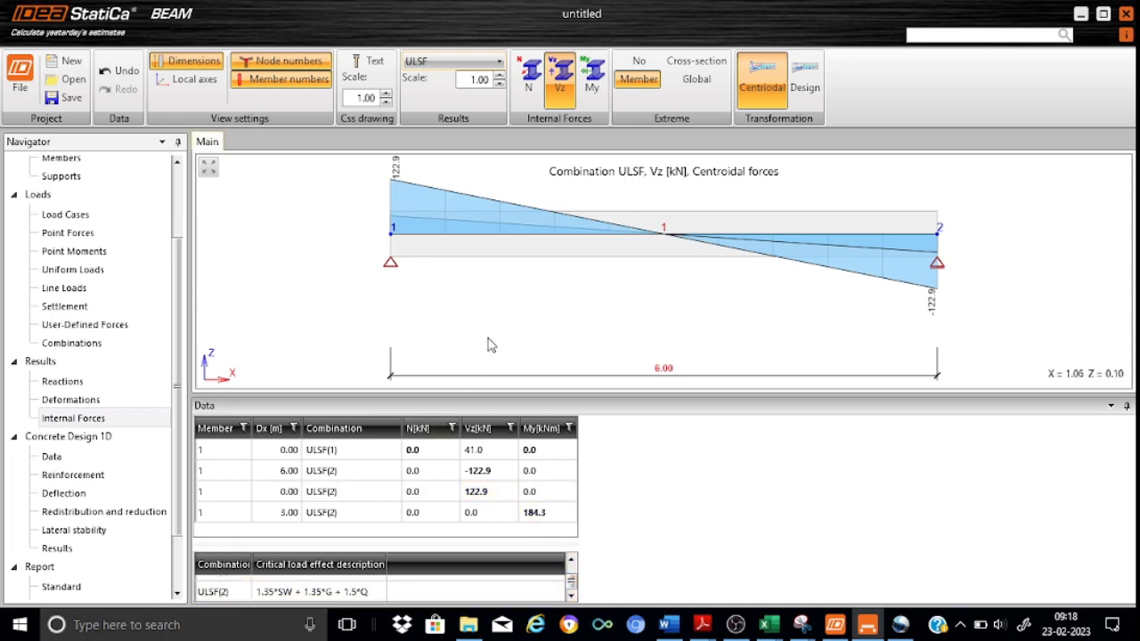
pyautogui.click(595, 78)
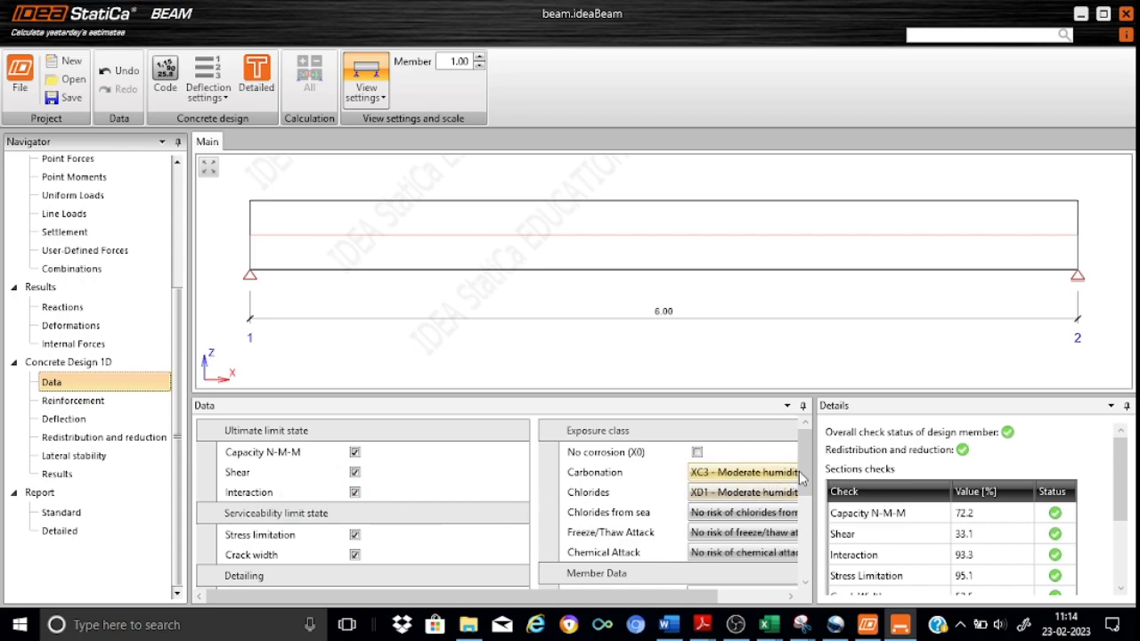
# Examine the concrete design data, from limit state checks and exposure classes to reduction, redistribution and lateral stability options.
pyautogui.scroll(-2, 807, 471)
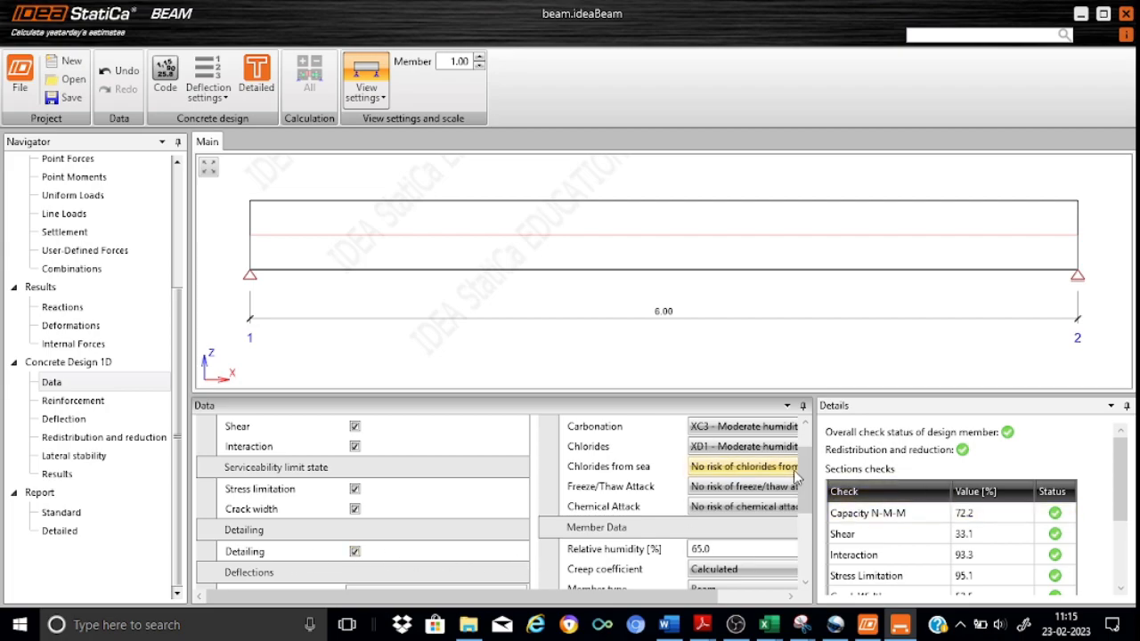
pyautogui.moveTo(804, 478); pyautogui.dragTo(818, 544)
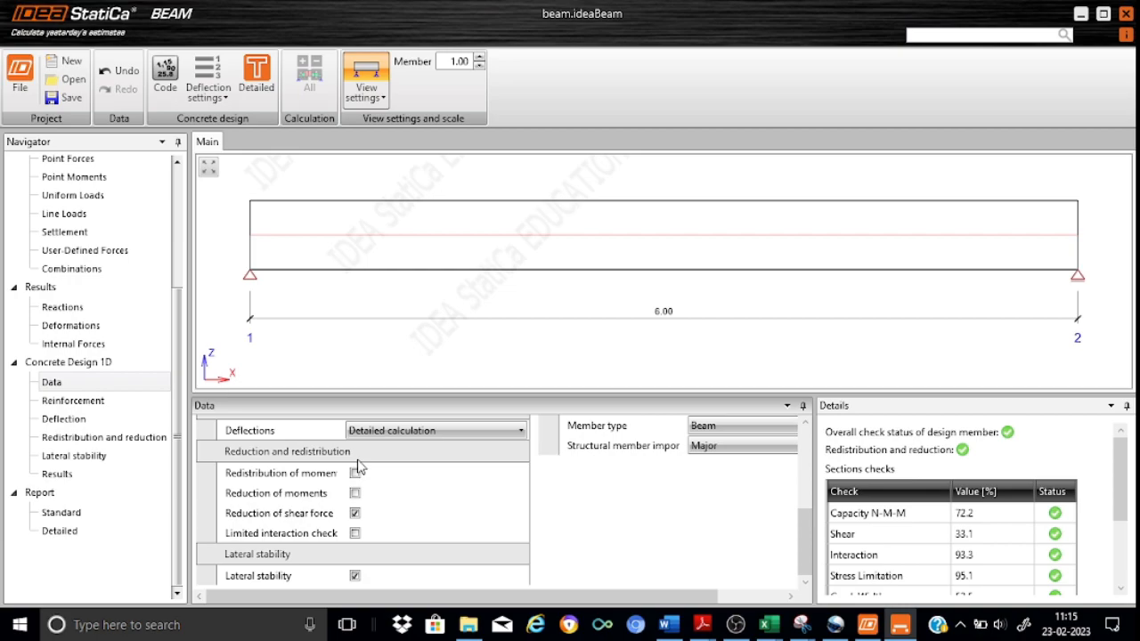
pyautogui.moveTo(255, 525)
pyautogui.moveTo(807, 539); pyautogui.dragTo(811, 468)
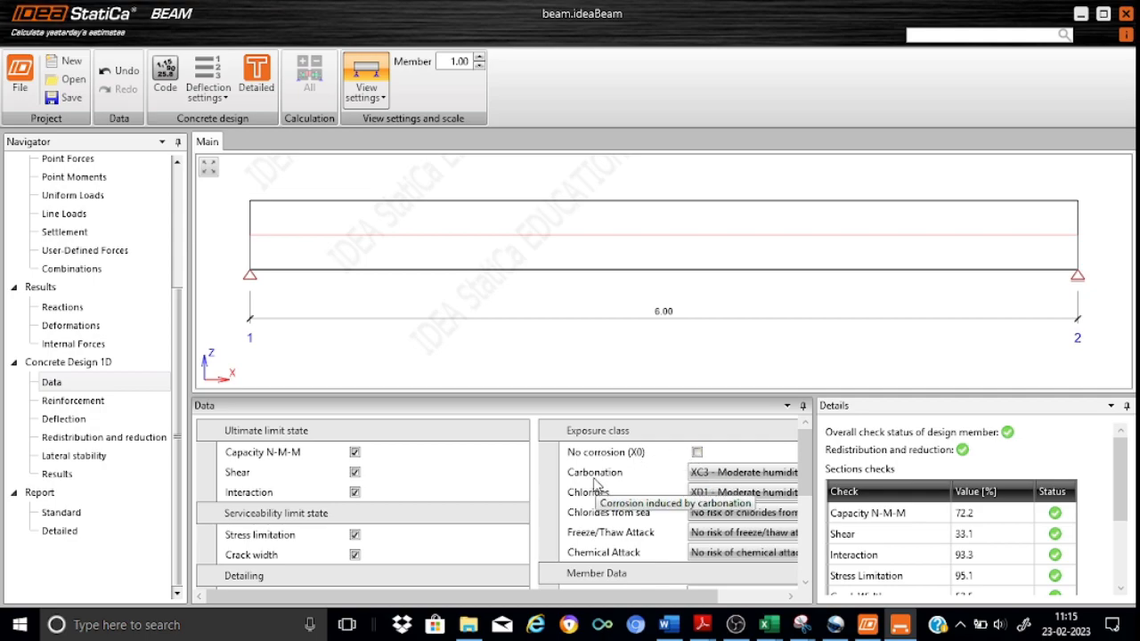
# Keep the carbonation class at XC3 - Moderate humidity, set chlorides to No risk of chlorides, and check the remaining member data.
pyautogui.click(732, 476)
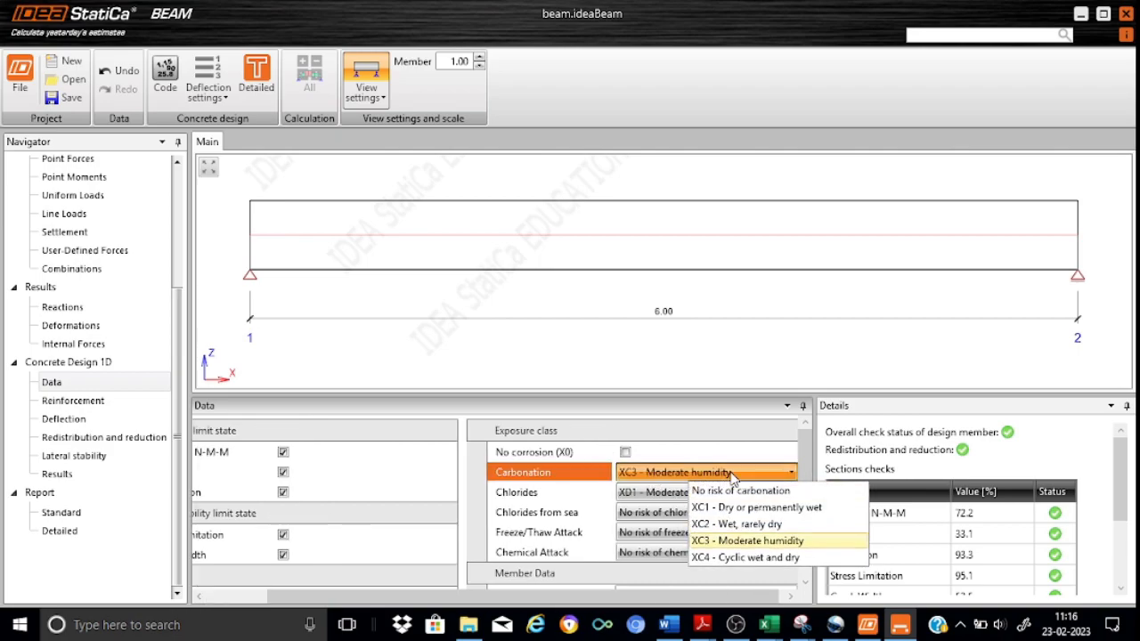
pyautogui.click(732, 476)
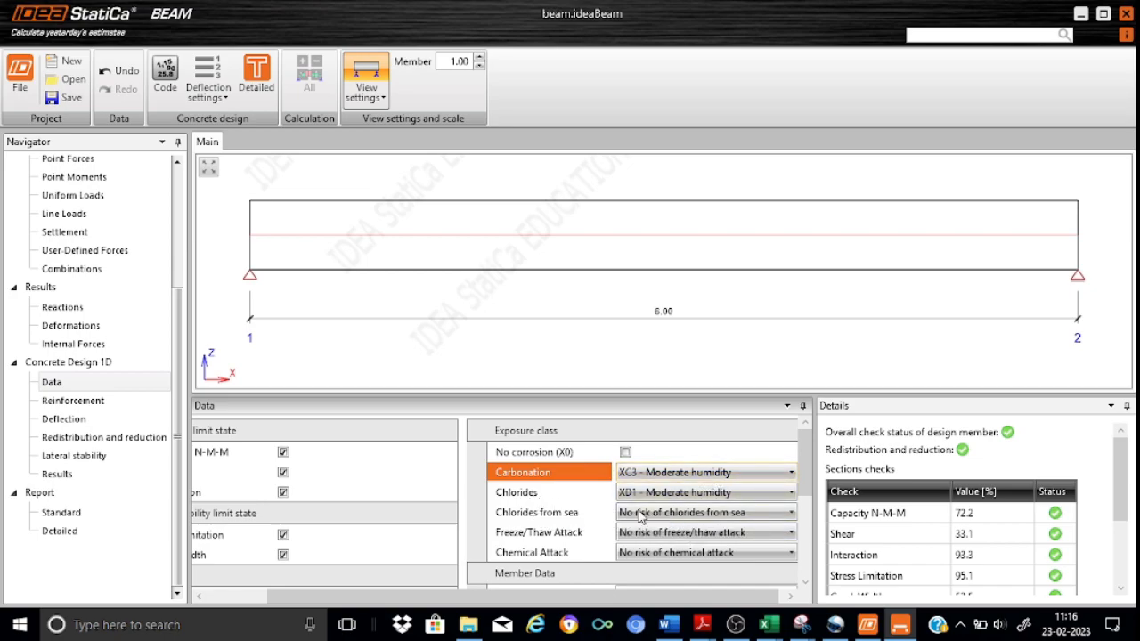
pyautogui.click(792, 494)
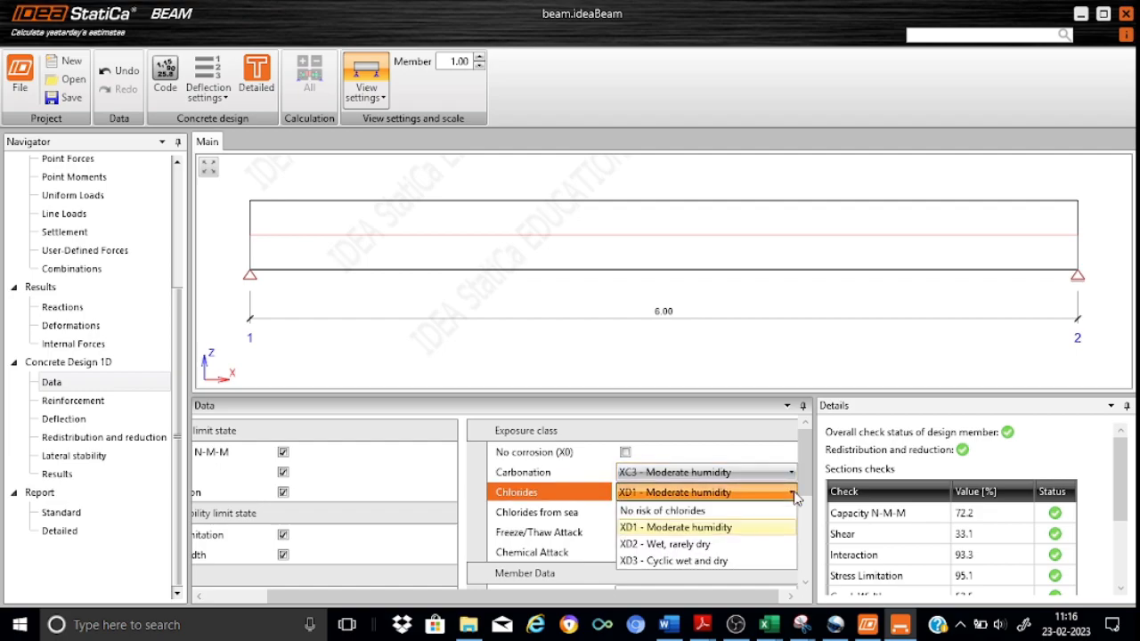
pyautogui.click(699, 515)
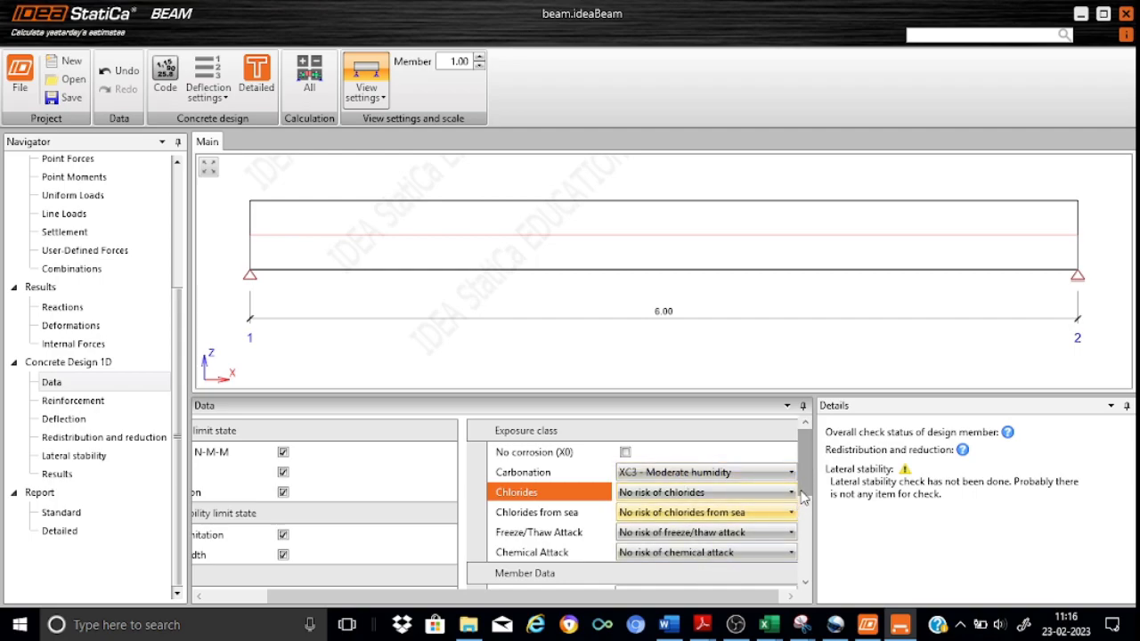
pyautogui.moveTo(802, 490); pyautogui.dragTo(810, 539)
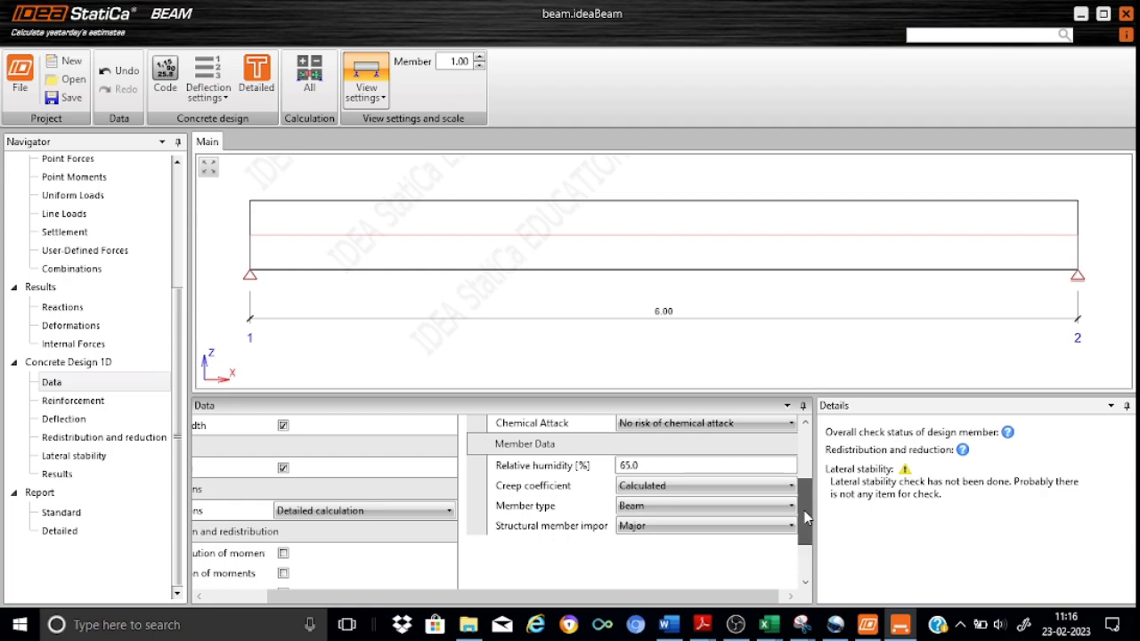
pyautogui.moveTo(805, 515); pyautogui.dragTo(806, 579)
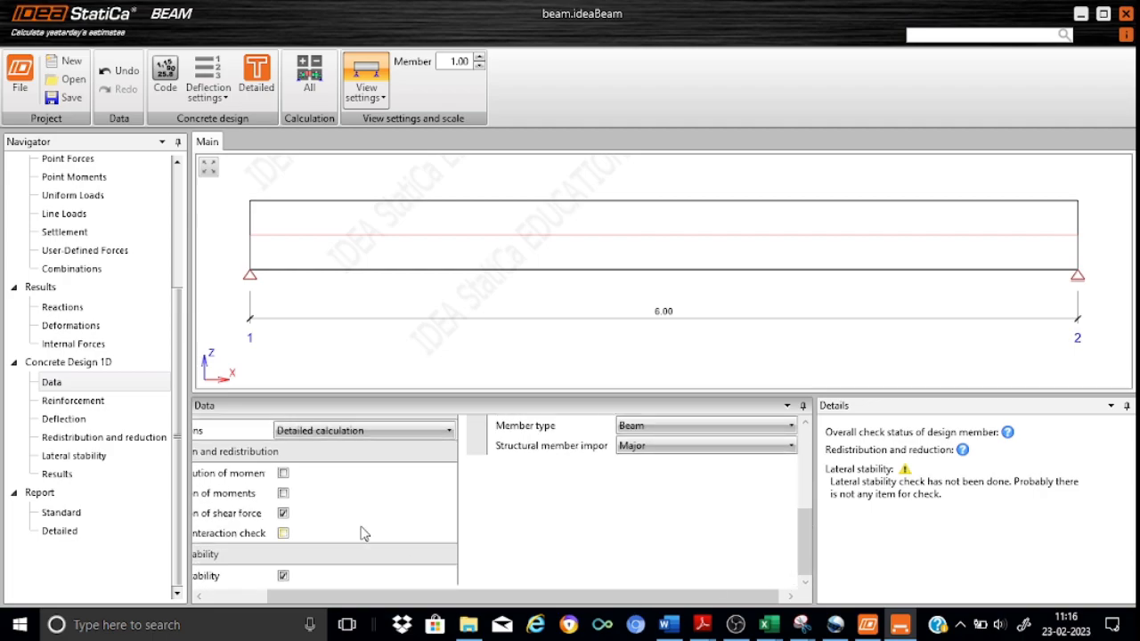
# Set the stirrup distance of reinforced section A-A to 0.25 m through its rectangular reinforcement layout and accept the section.
pyautogui.click(62, 417)
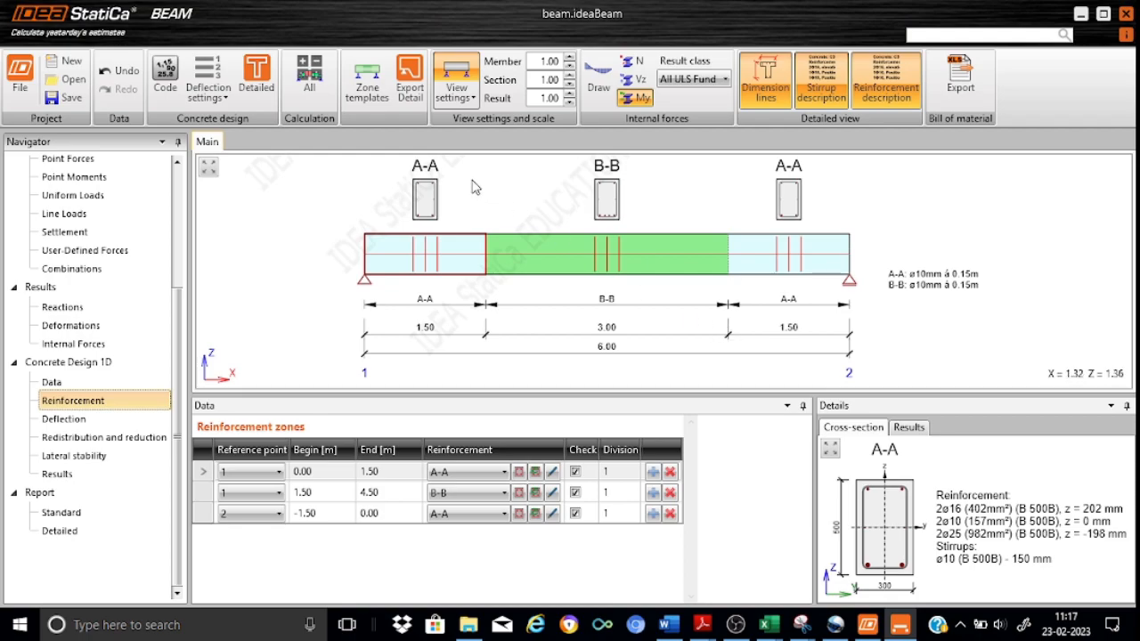
pyautogui.doubleClick(425, 195)
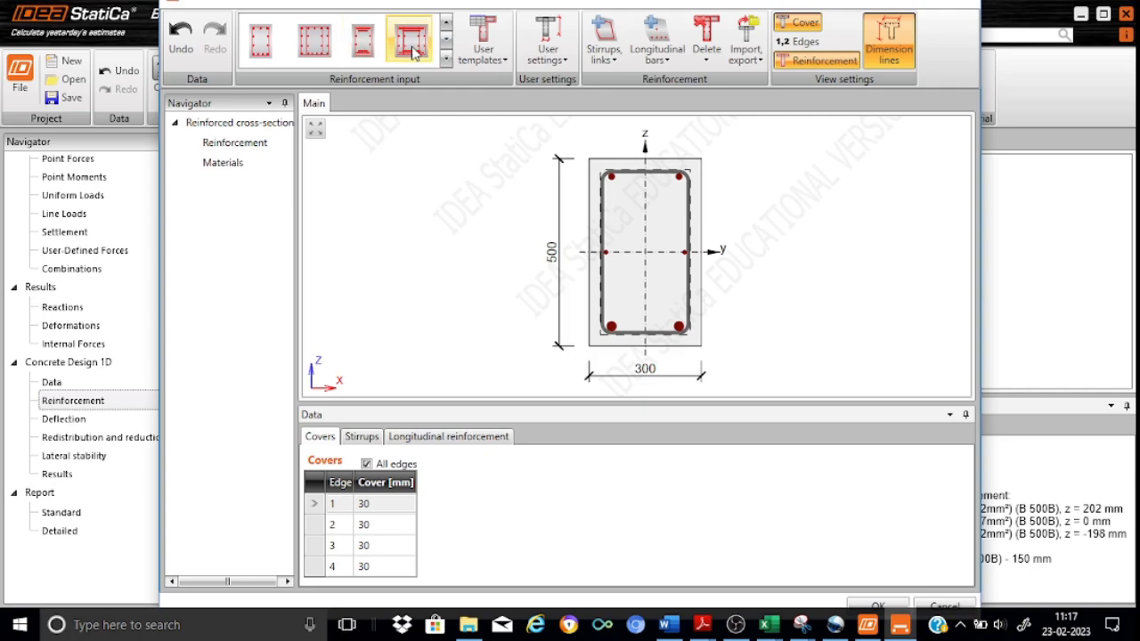
pyautogui.click(363, 40)
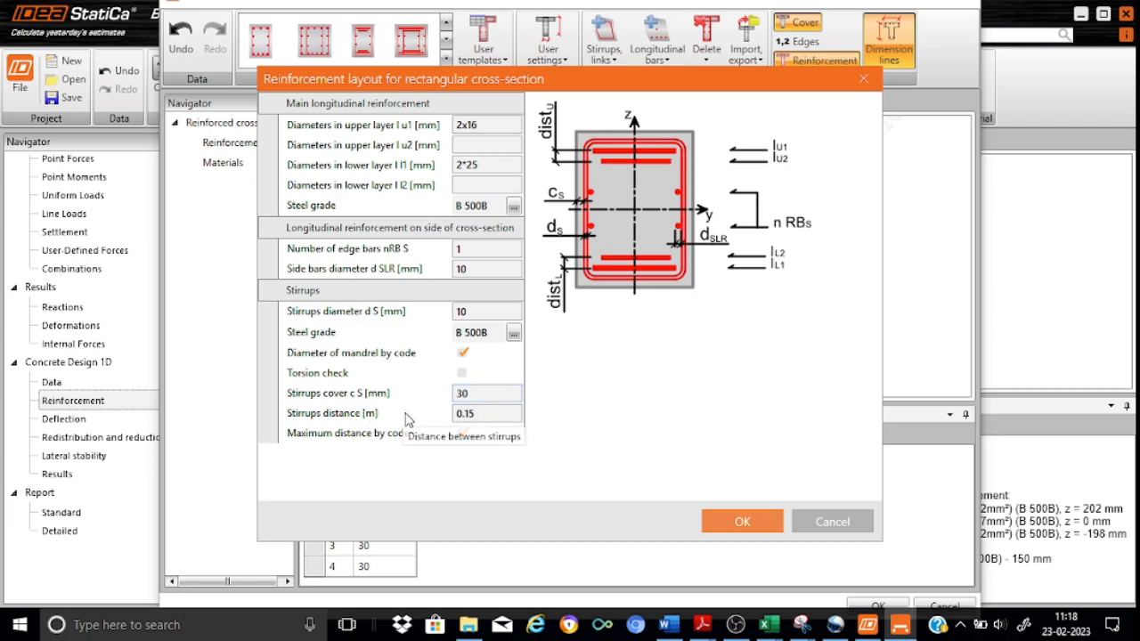
pyautogui.click(481, 415)
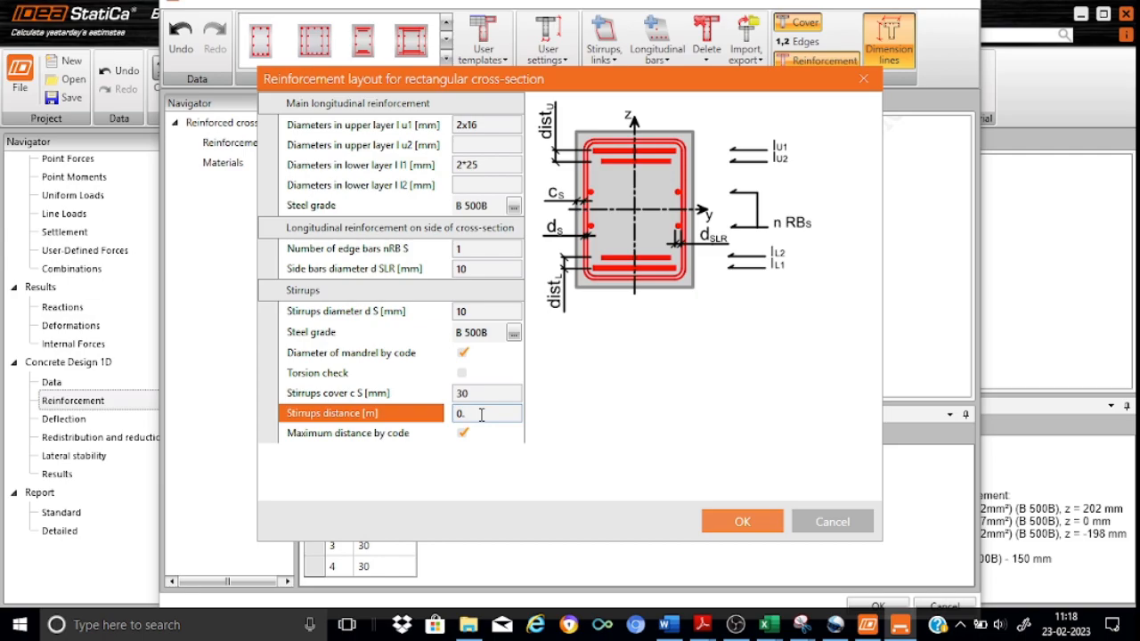
pyautogui.write('25')
pyautogui.click(744, 523)
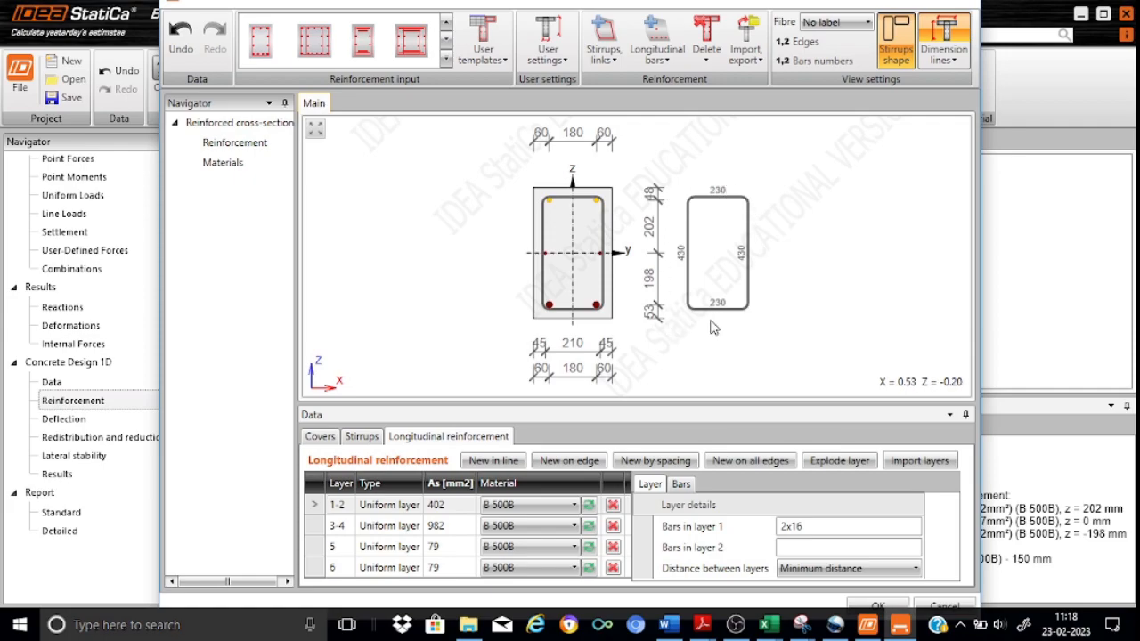
pyautogui.rightClick(822, 308)
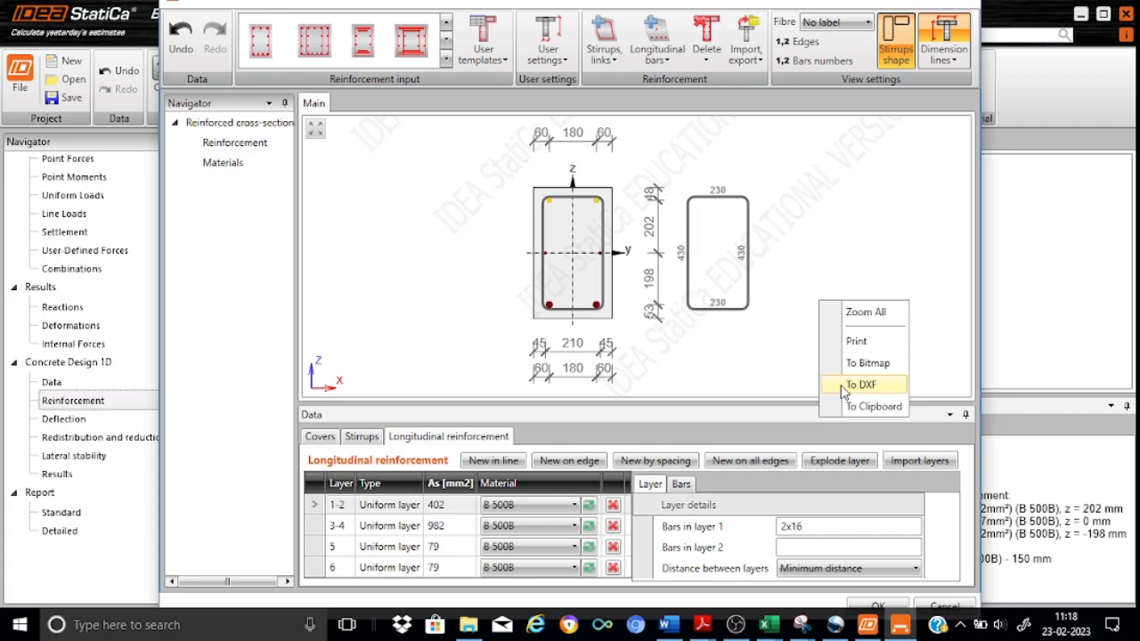
pyautogui.click(837, 228)
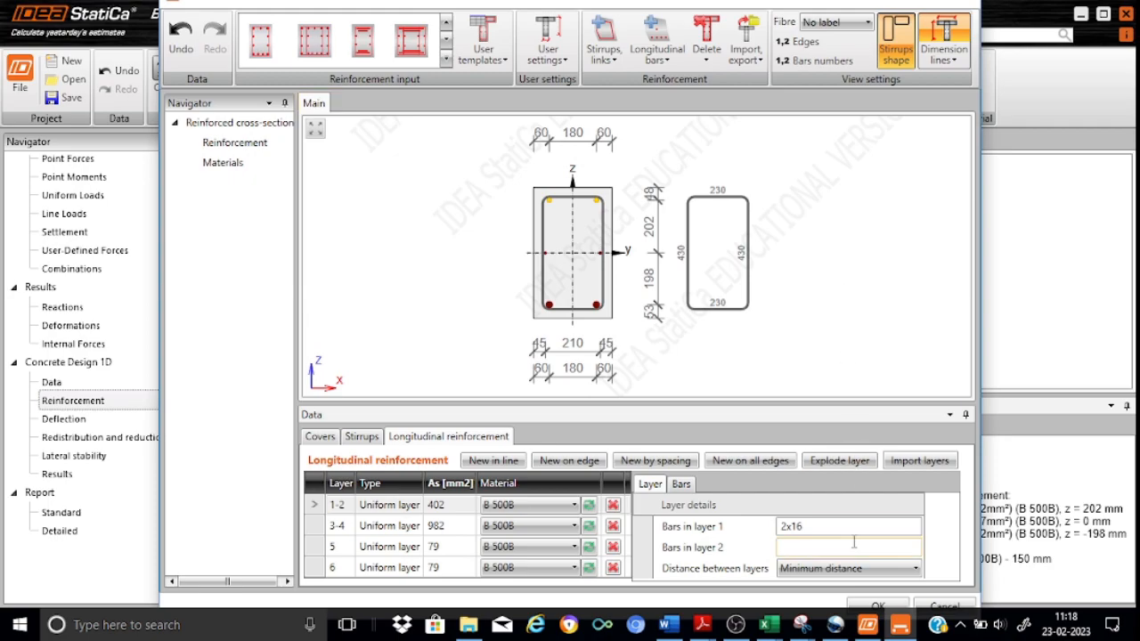
pyautogui.click(860, 606)
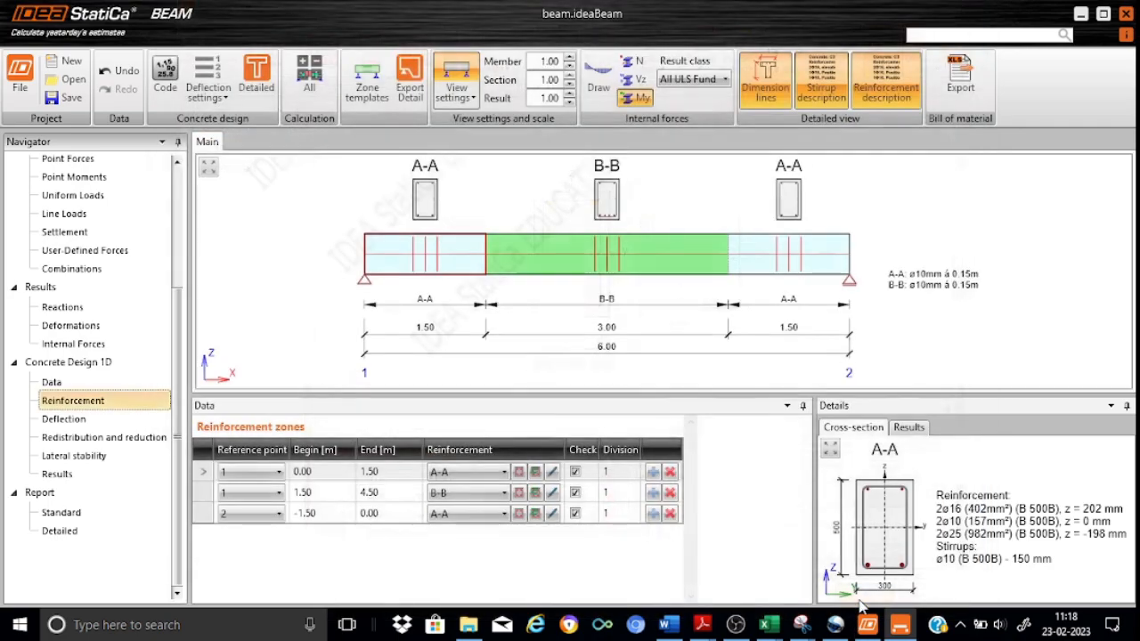
# Set the stirrup distance of reinforced section B-B to 0.25 m through its rectangular reinforcement layout and accept the section.
pyautogui.doubleClick(606, 188)
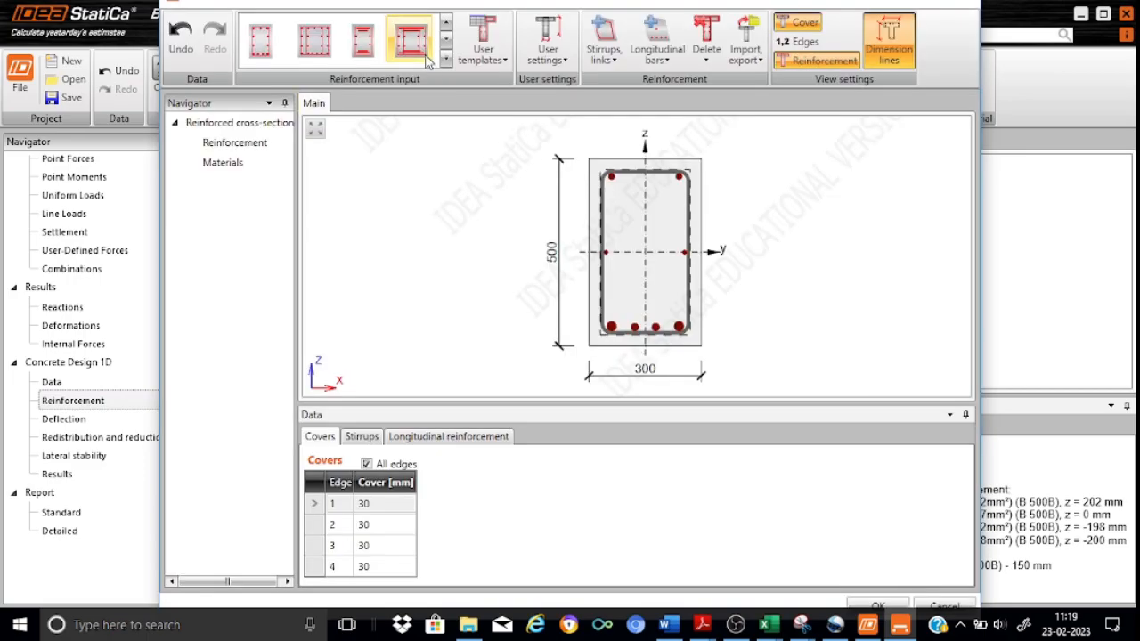
pyautogui.click(372, 46)
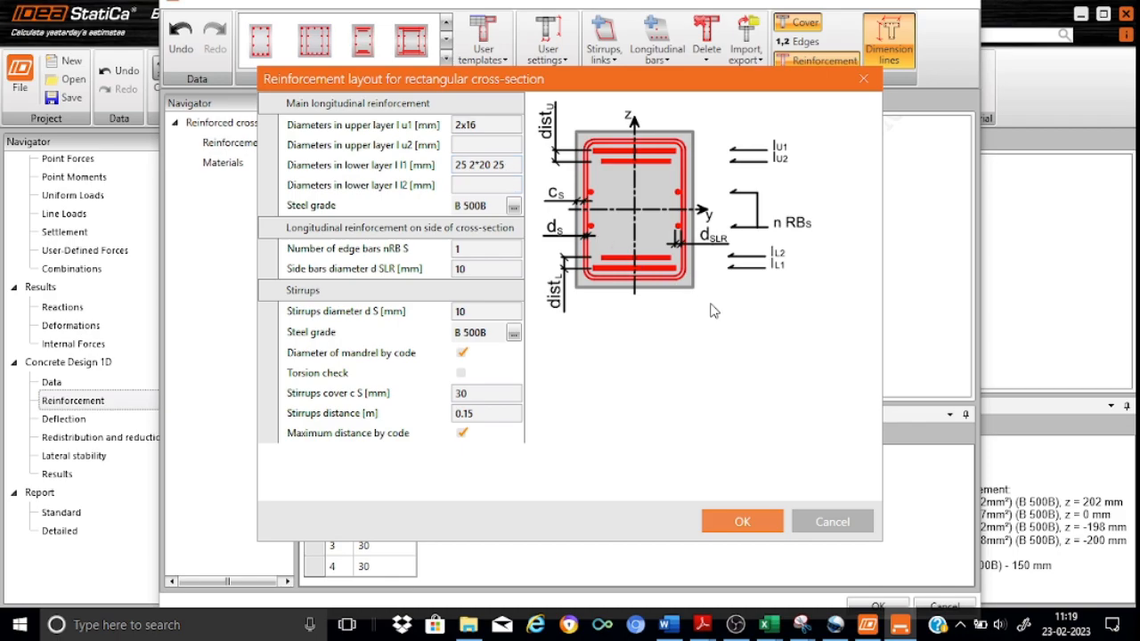
pyautogui.moveTo(418, 184)
pyautogui.click(480, 411)
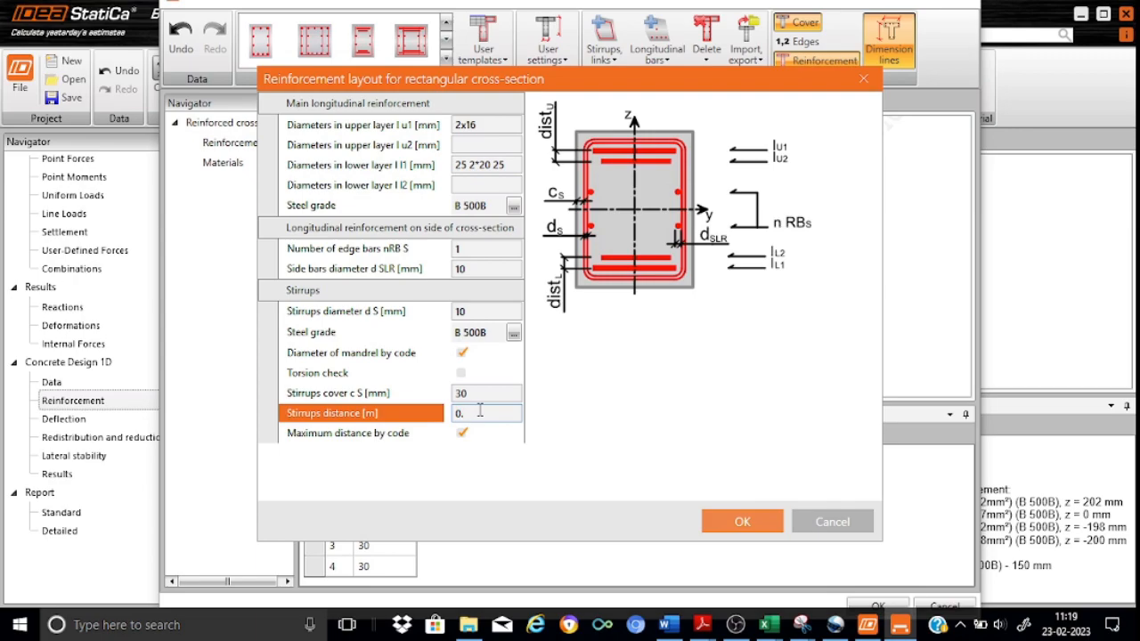
pyautogui.write('25')
pyautogui.click(712, 521)
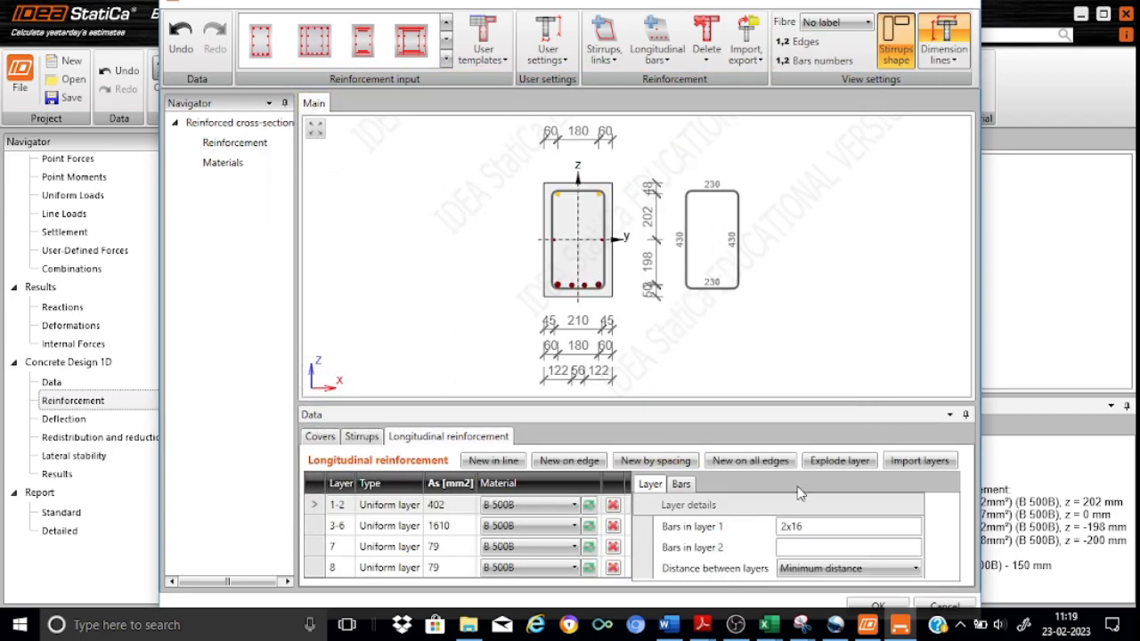
pyautogui.click(874, 606)
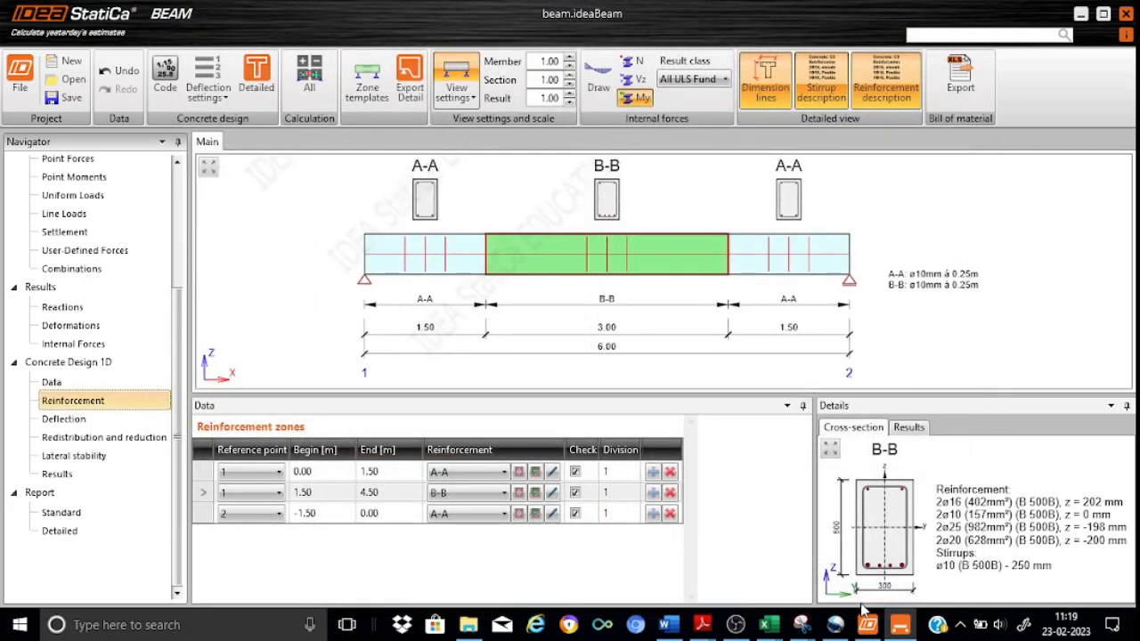
# Examine the deflection data for the beam, including the span definition, deflection limits and required camber.
pyautogui.click(80, 423)
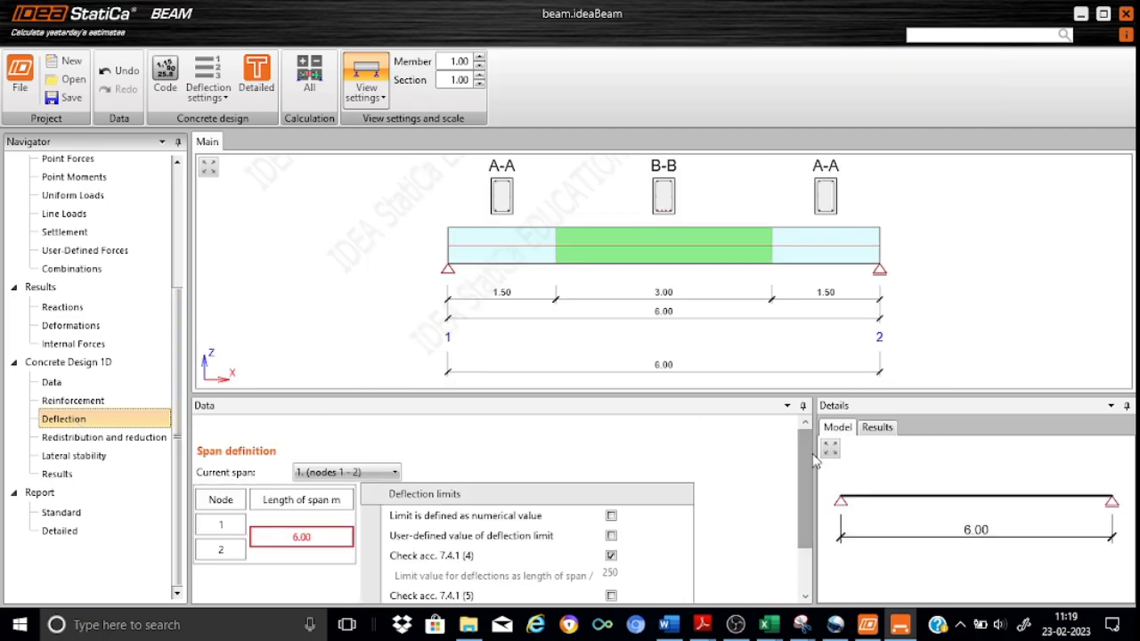
pyautogui.scroll(-1, 810, 467)
pyautogui.scroll(-1, 810, 467)
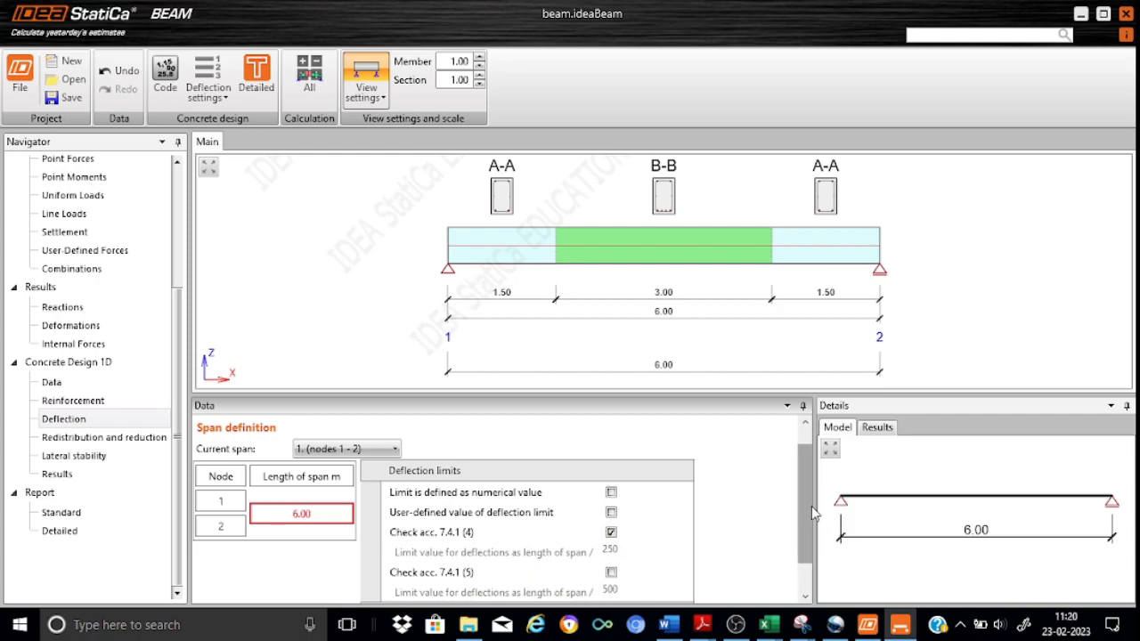
pyautogui.scroll(-2, 810, 550)
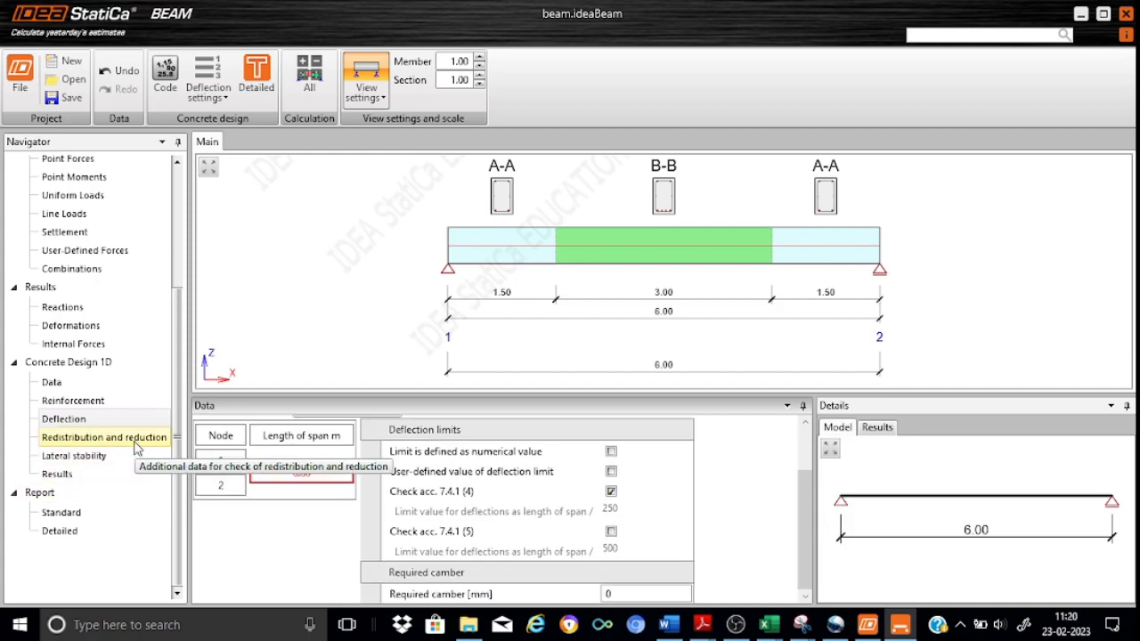
# Examine the redistribution and reduction data and the code and calculation settings for chapters 2, 5 and 6, leaving the settings unchanged.
pyautogui.click(117, 445)
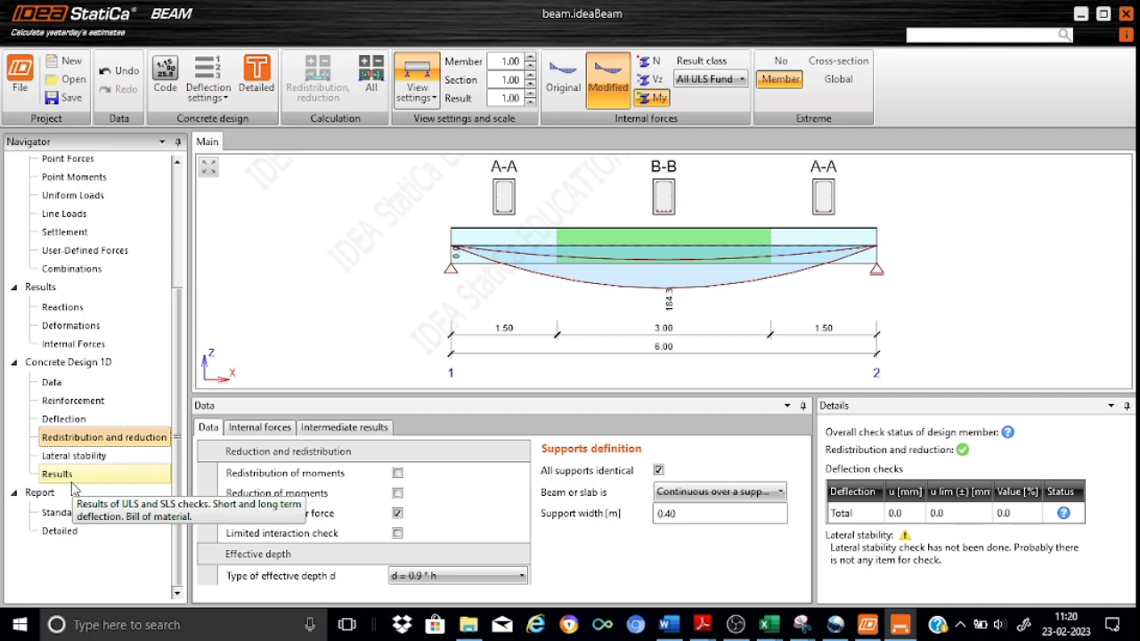
pyautogui.click(167, 70)
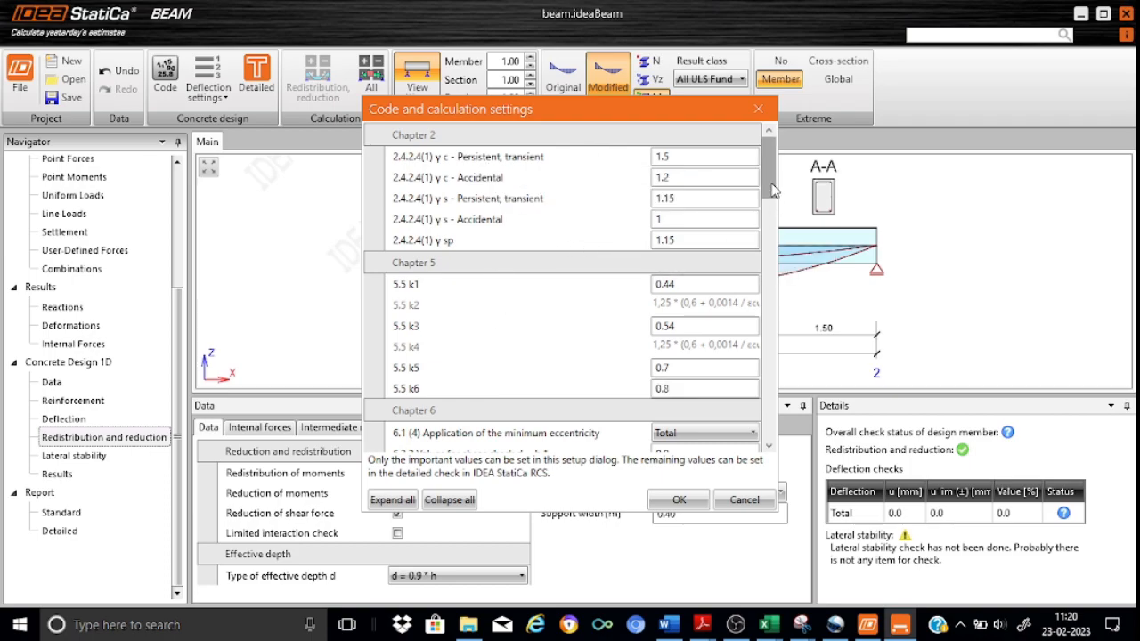
pyautogui.moveTo(774, 184); pyautogui.dragTo(775, 229)
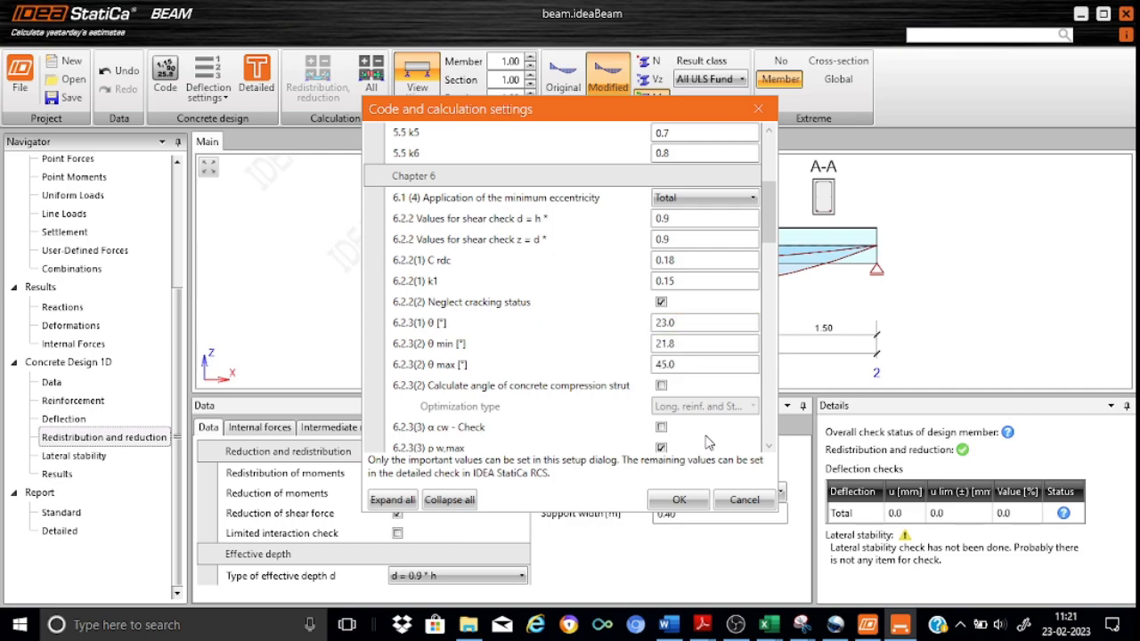
pyautogui.click(745, 500)
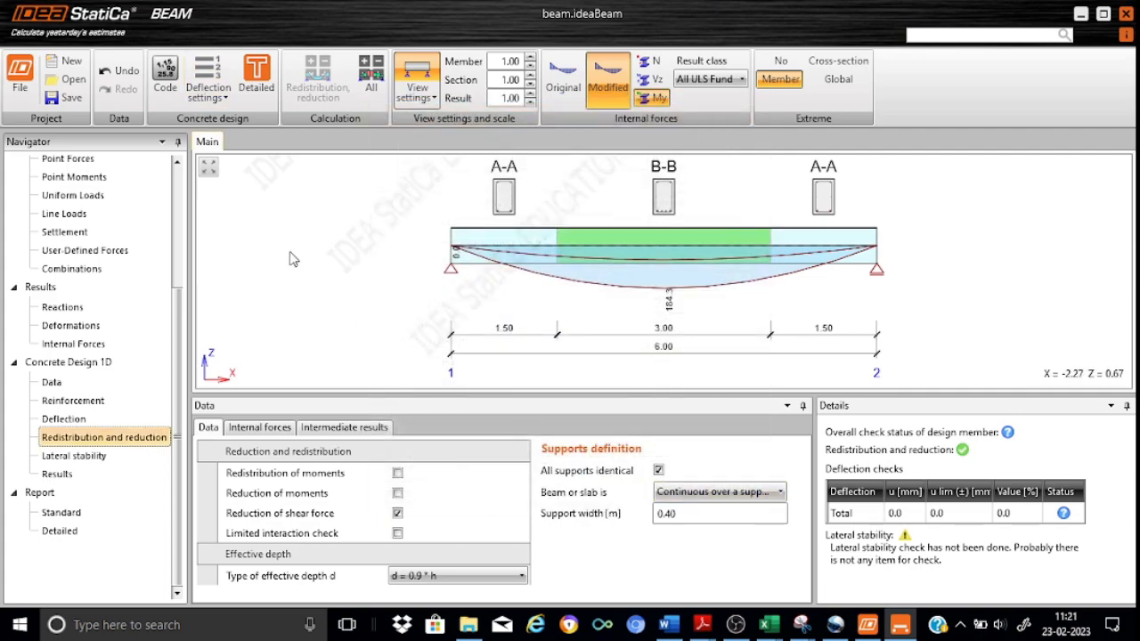
# Display the concrete design results and examine the summary of section checks and the governing check type for each reinforcement zone.
pyautogui.click(56, 474)
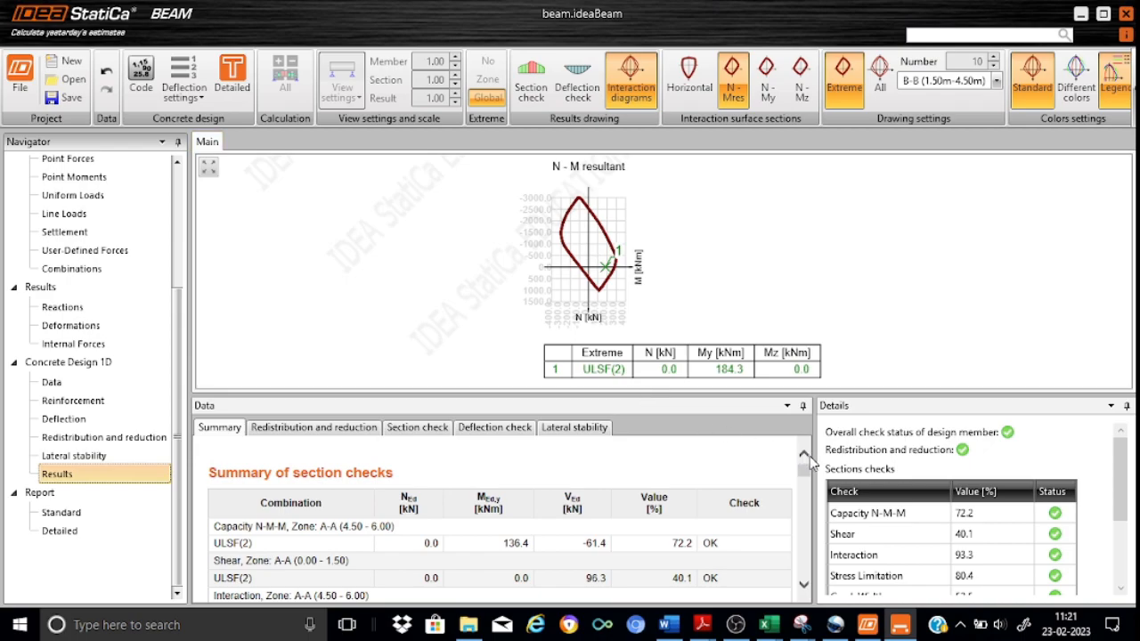
pyautogui.moveTo(1124, 484)
pyautogui.mouseDown()
pyautogui.moveTo(1129, 513)
pyautogui.moveTo(1128, 502)
pyautogui.mouseUp()
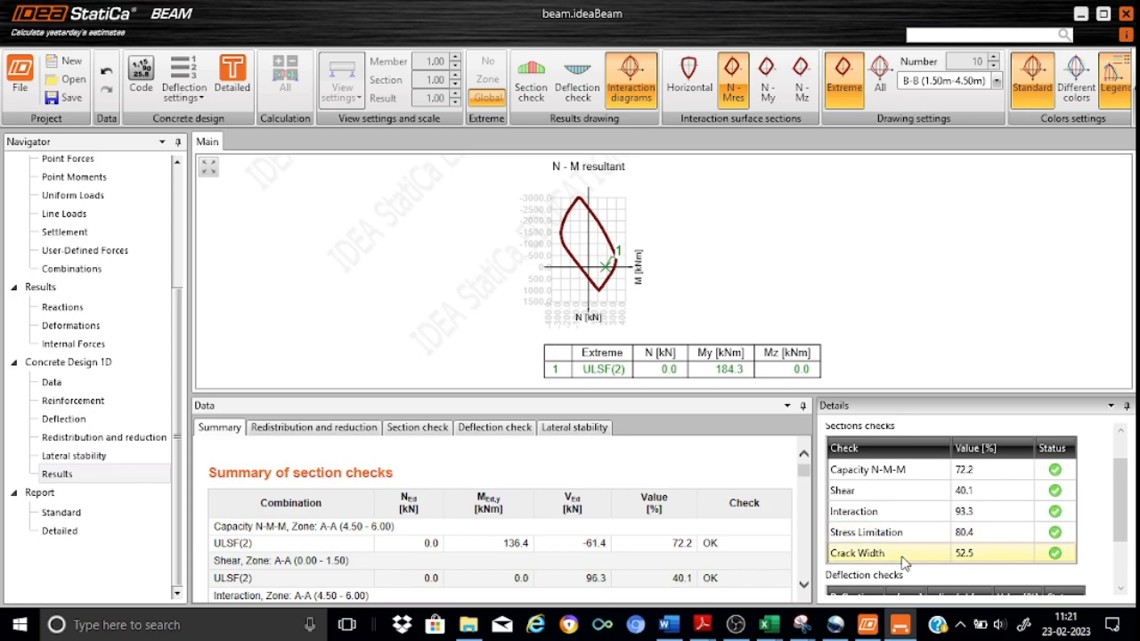
pyautogui.click(424, 432)
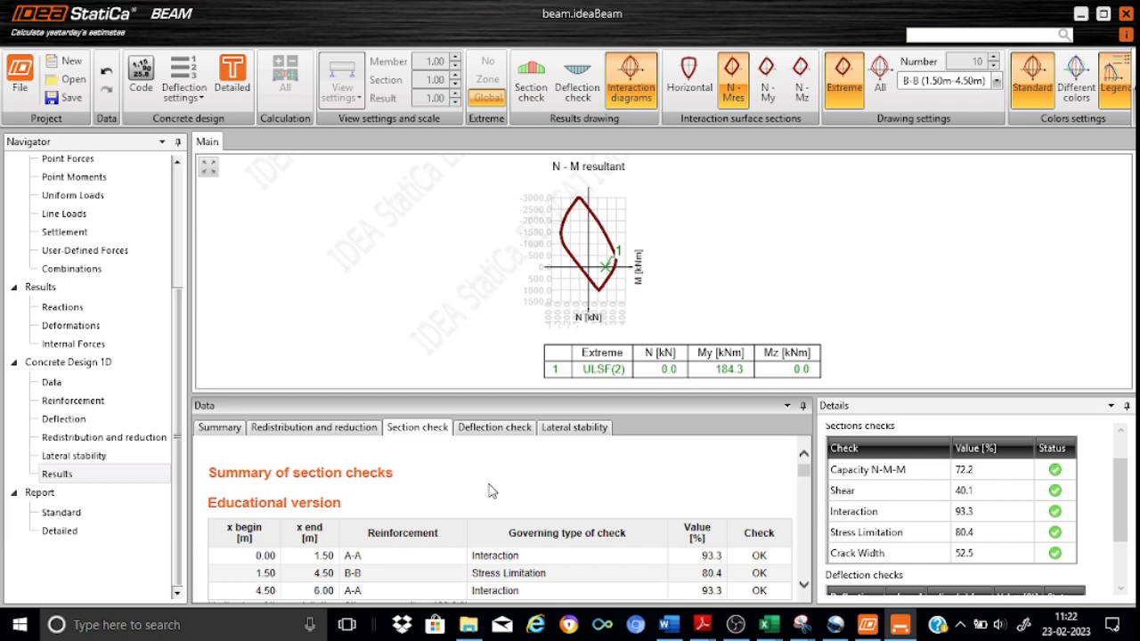
pyautogui.click(804, 586)
pyautogui.click(804, 586)
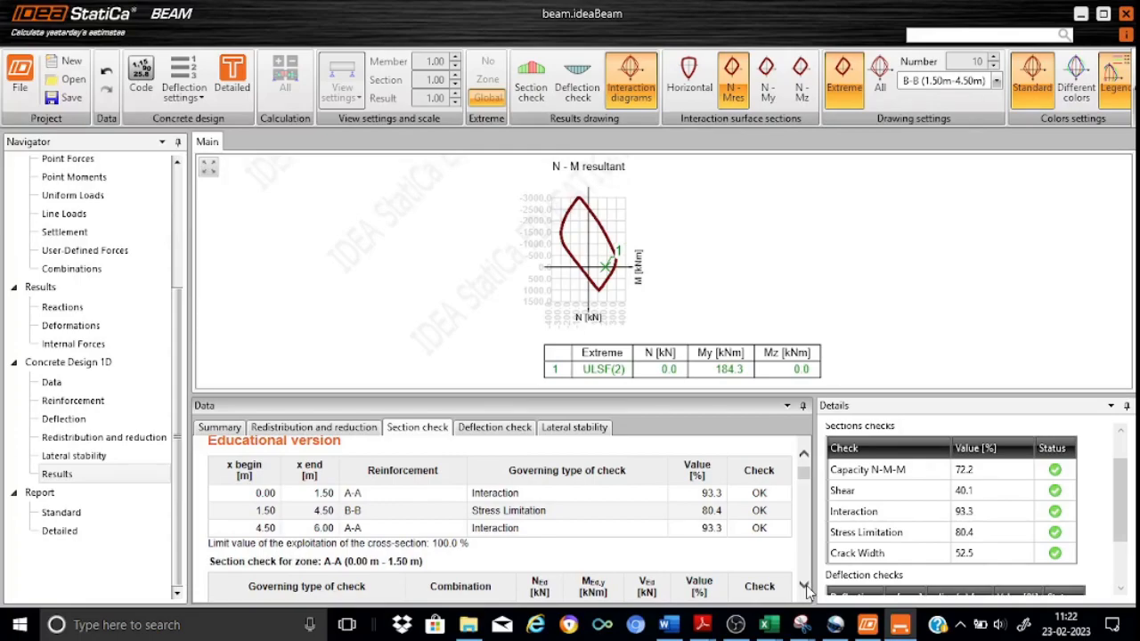
pyautogui.click(804, 586)
pyautogui.click(804, 586)
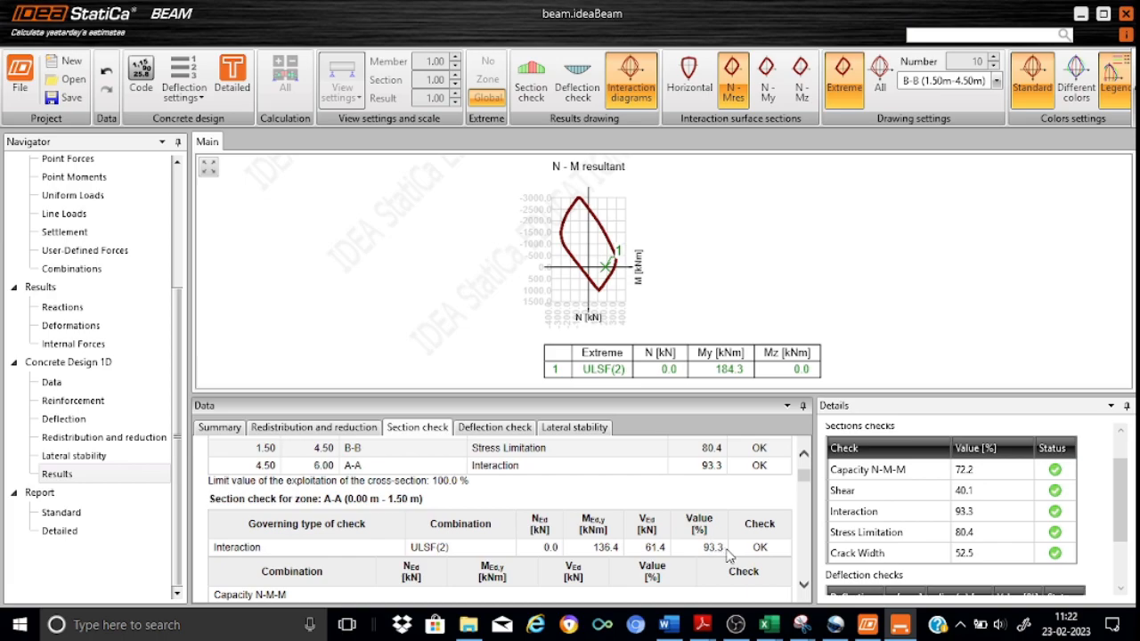
# Examine the section check for zone A-A (0.00 m - 1.50 m), from capacity through crack width, and its nonconformities.
pyautogui.click(804, 585)
pyautogui.scroll(-3, 804, 585)
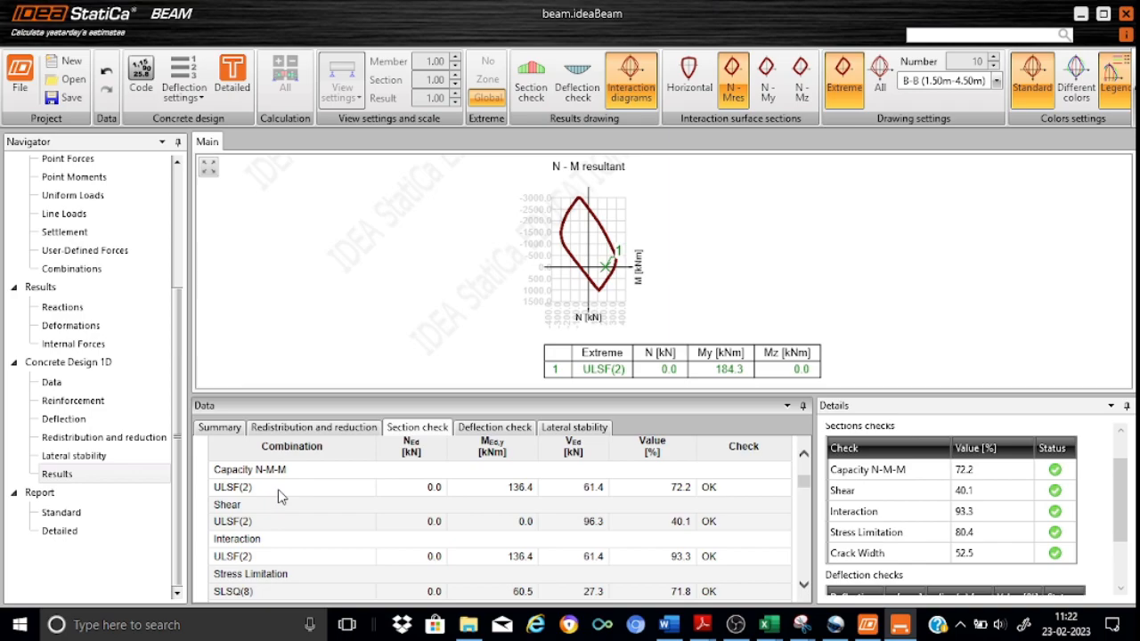
pyautogui.click(804, 586)
pyautogui.click(804, 585)
pyautogui.click(804, 585)
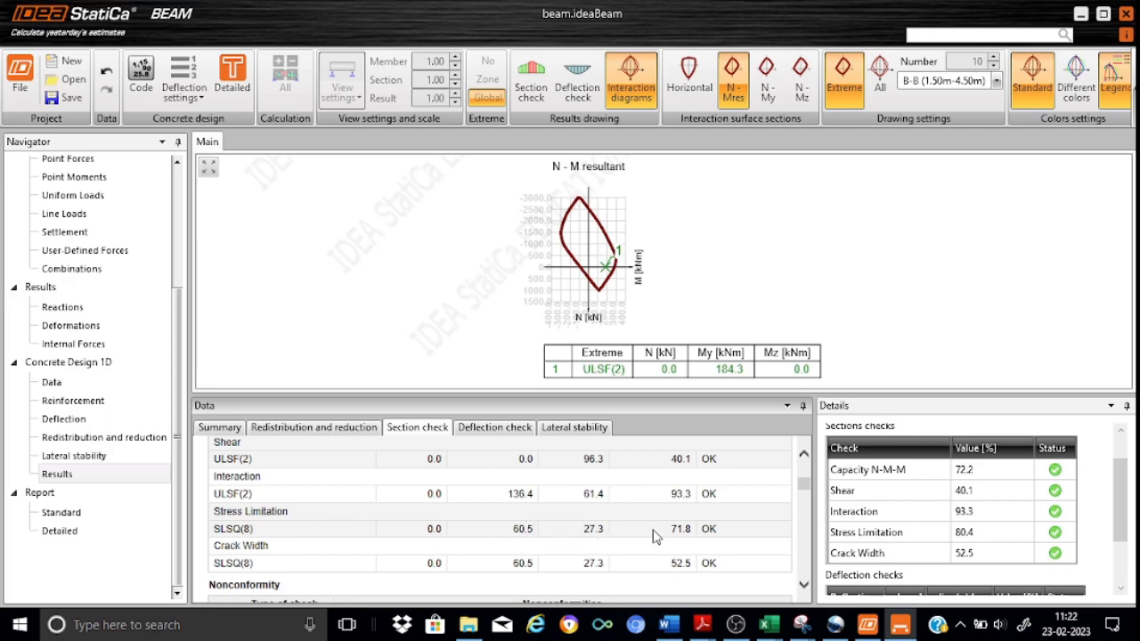
pyautogui.moveTo(804, 486); pyautogui.dragTo(805, 458)
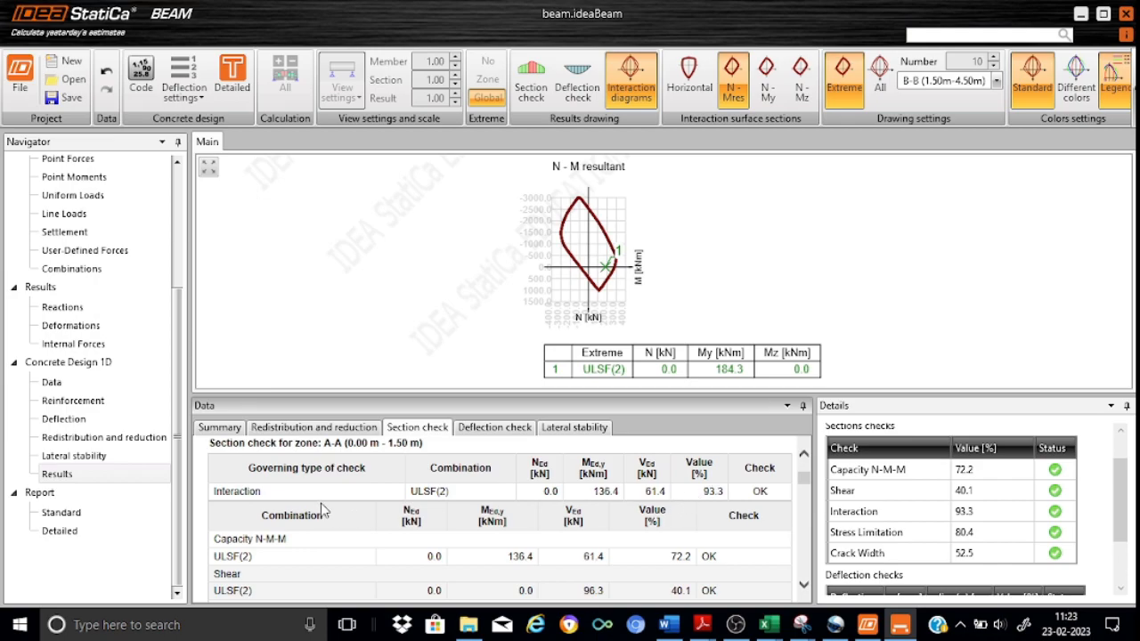
pyautogui.click(805, 590)
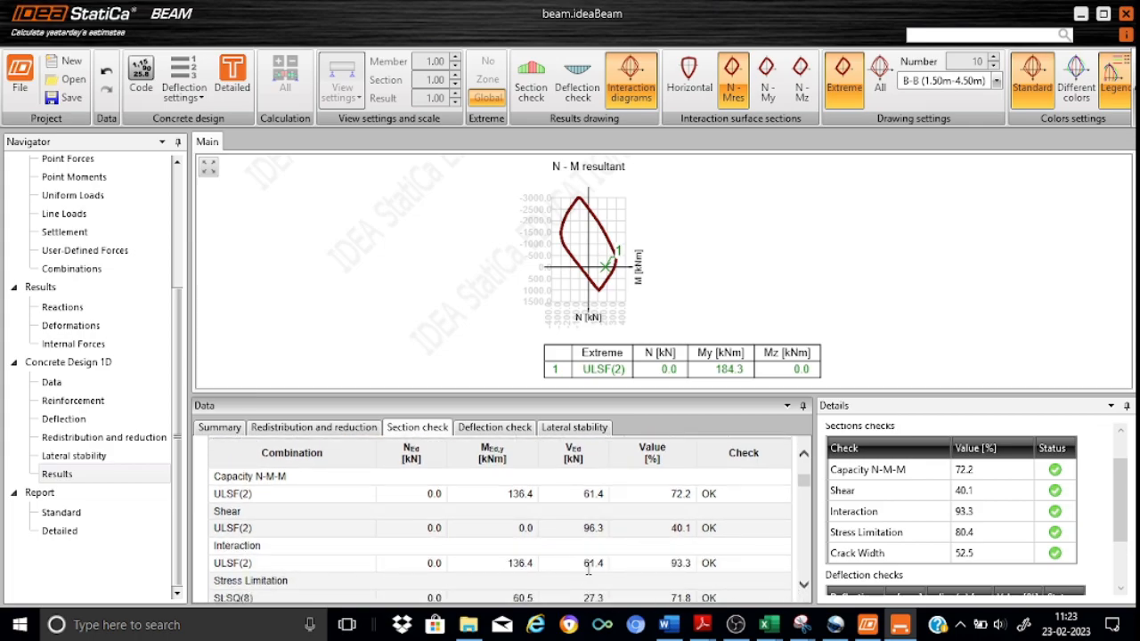
pyautogui.click(805, 586)
pyautogui.click(805, 588)
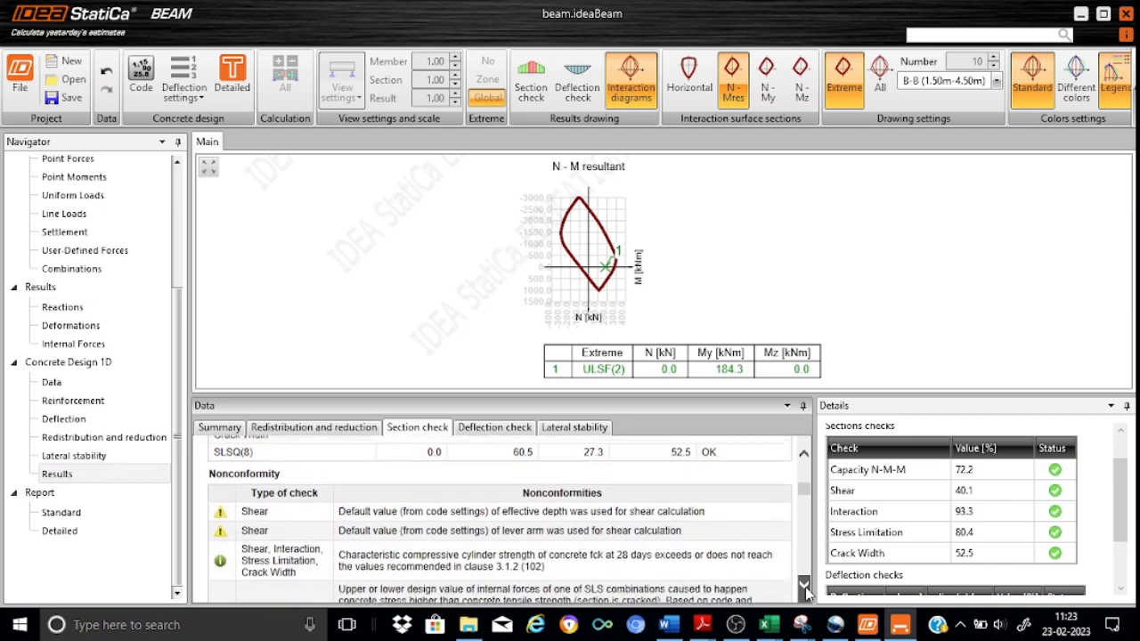
pyautogui.click(804, 455)
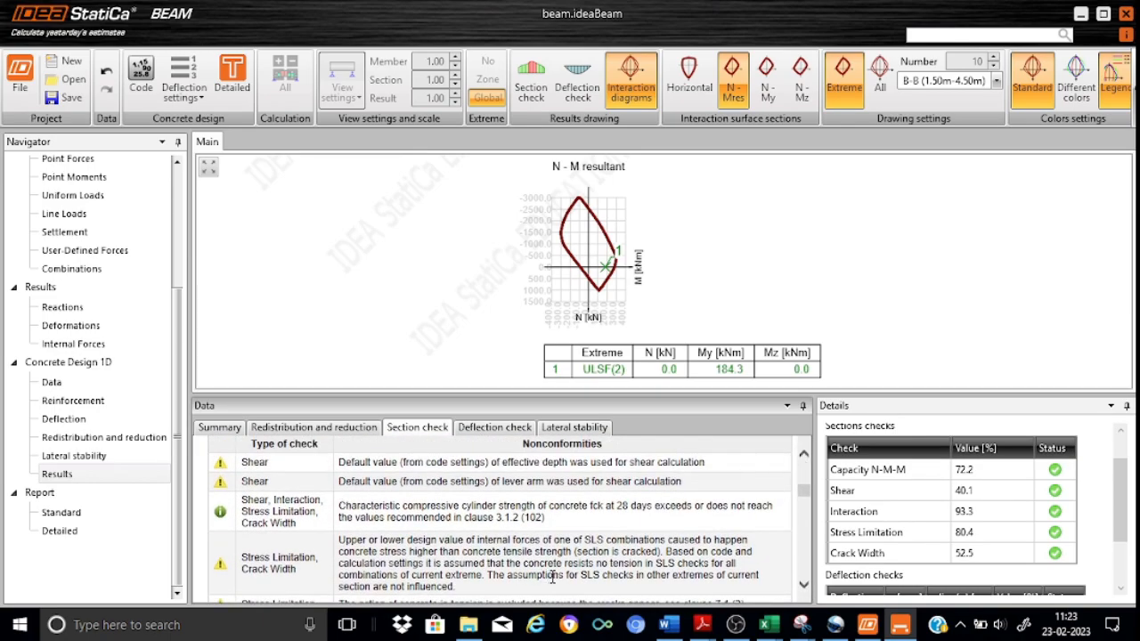
# Examine the section check for zone B-B (1.50 m - 4.50 m), including its governing check and critical combinations.
pyautogui.click(805, 589)
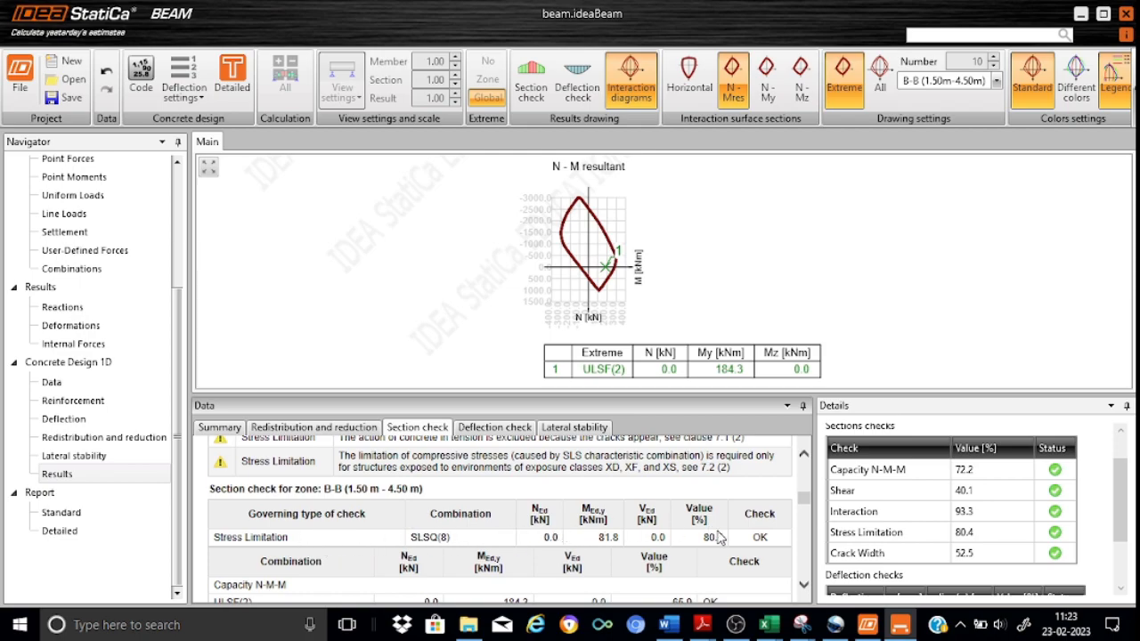
pyautogui.click(804, 587)
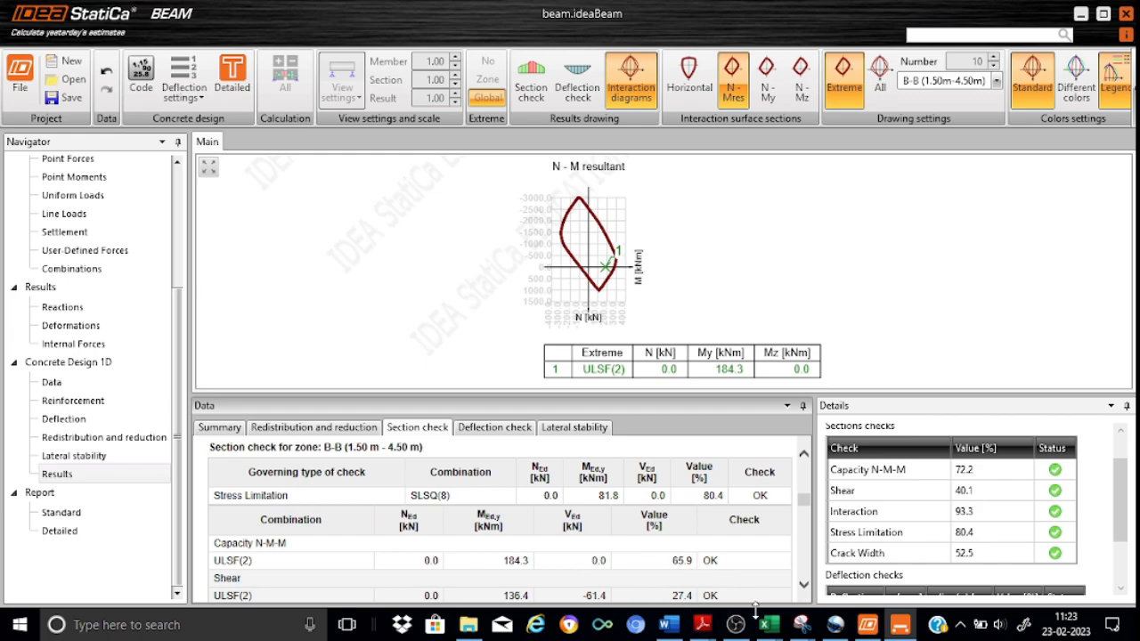
pyautogui.click(806, 586)
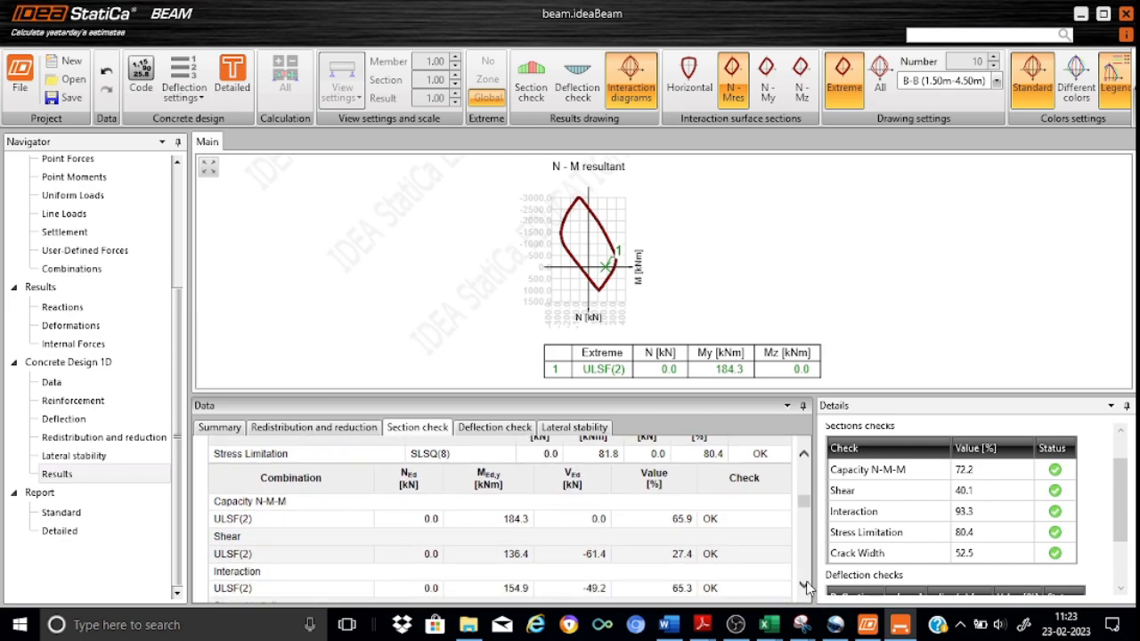
pyautogui.click(806, 586)
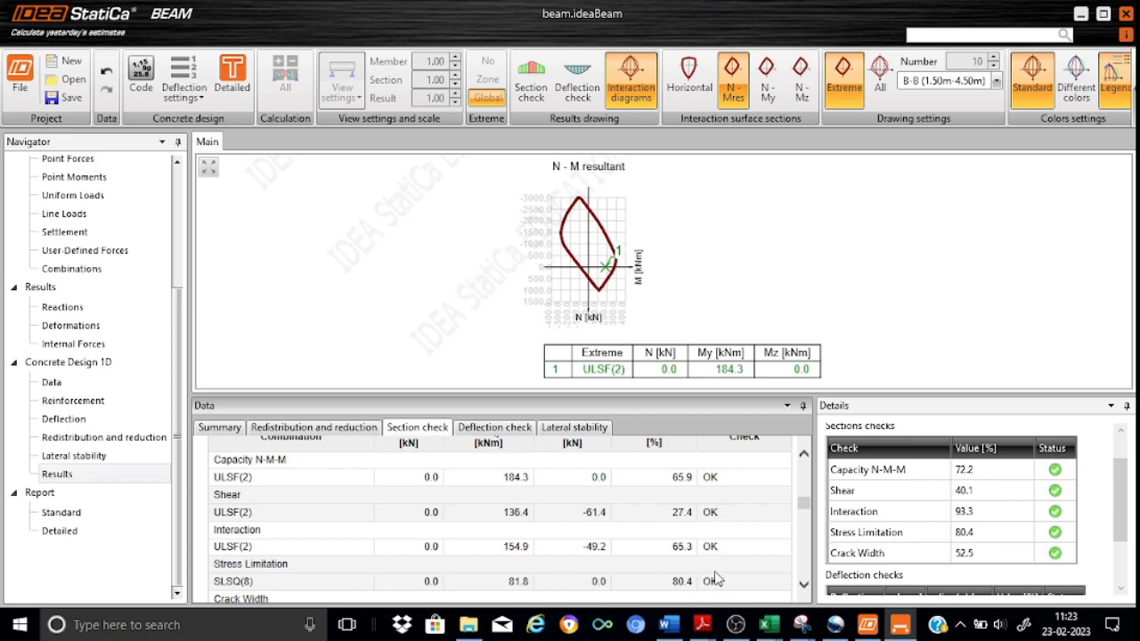
pyautogui.click(804, 587)
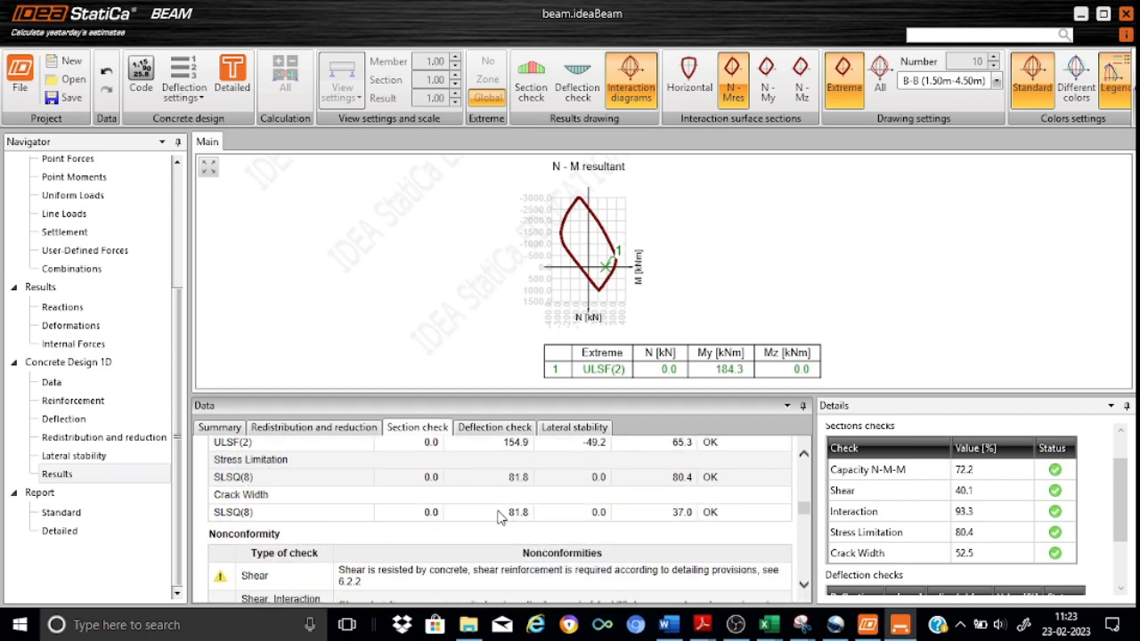
# Review the Capacity N-M-M, Shear and Interaction check tables for all three beam zones.
pyautogui.moveTo(806, 512); pyautogui.dragTo(809, 524)
pyautogui.moveTo(804, 587); pyautogui.dragTo(806, 588)
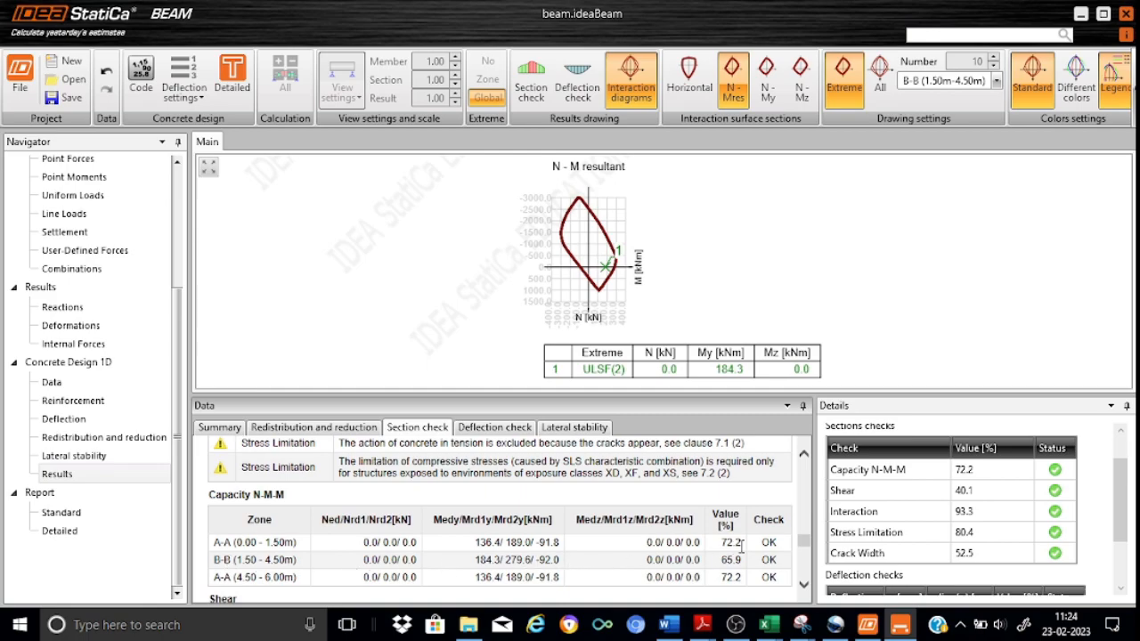
pyautogui.scroll(-3, 805, 585)
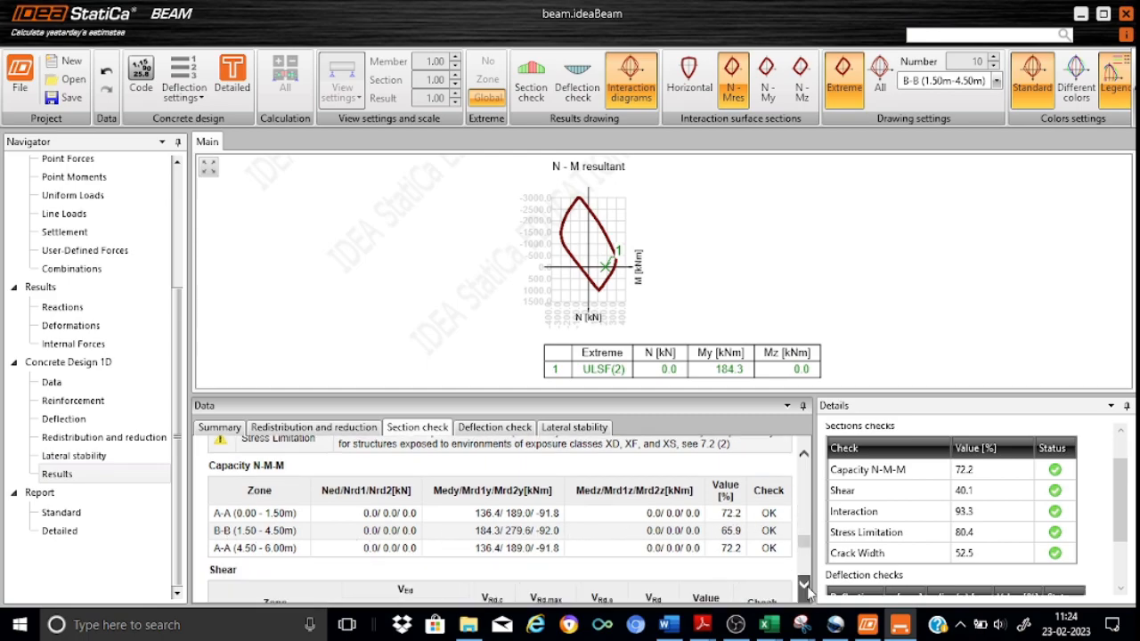
pyautogui.scroll(-1, 804, 585)
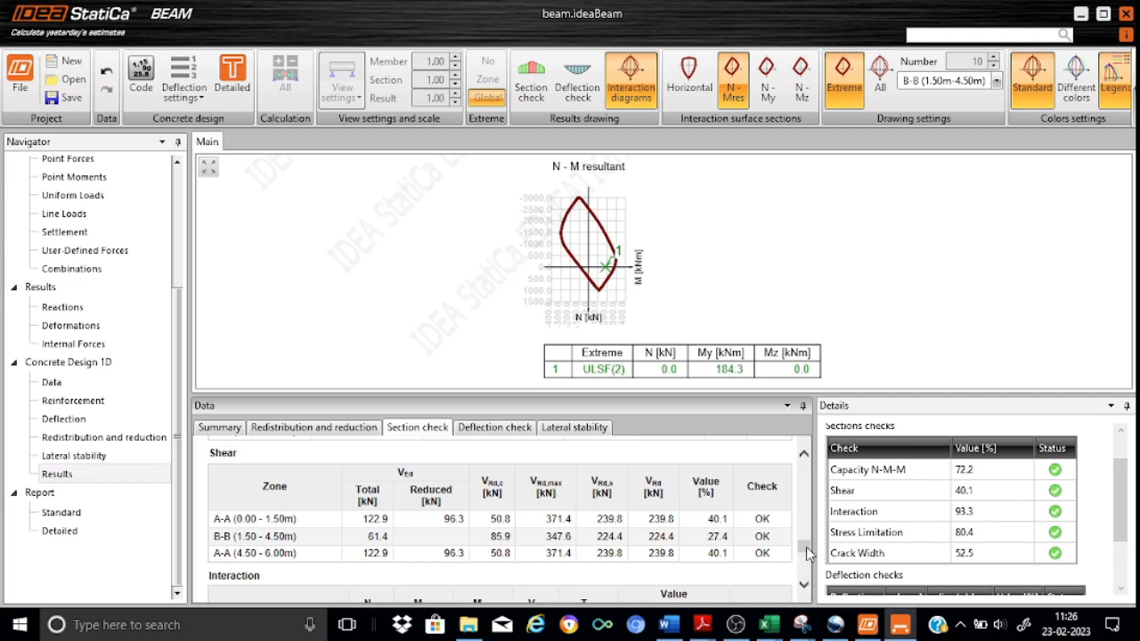
pyautogui.moveTo(806, 547); pyautogui.dragTo(807, 553)
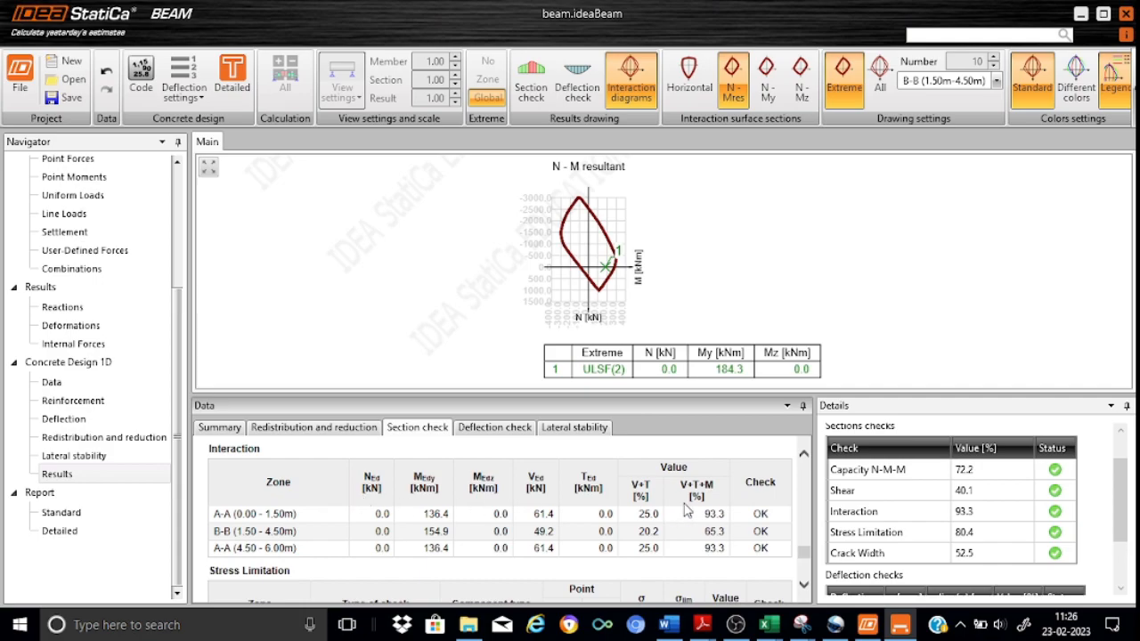
# Review the Stress Limitation and Crack Width tables for all zones and the critical combinations selected for section checks.
pyautogui.click(804, 585)
pyautogui.click(805, 585)
pyautogui.click(804, 587)
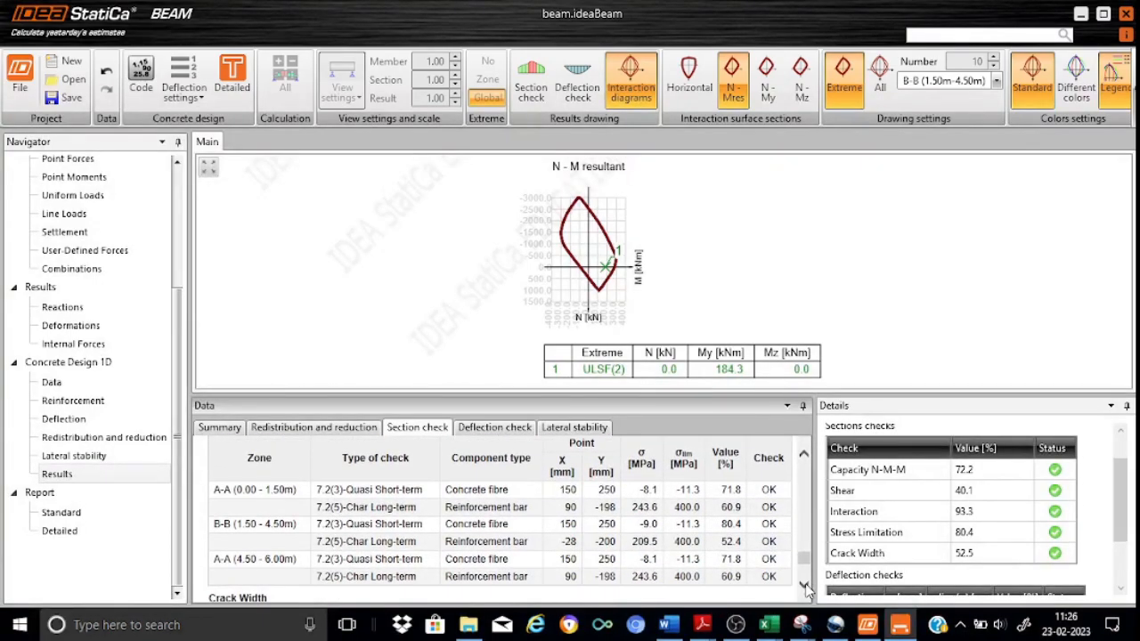
pyautogui.click(804, 456)
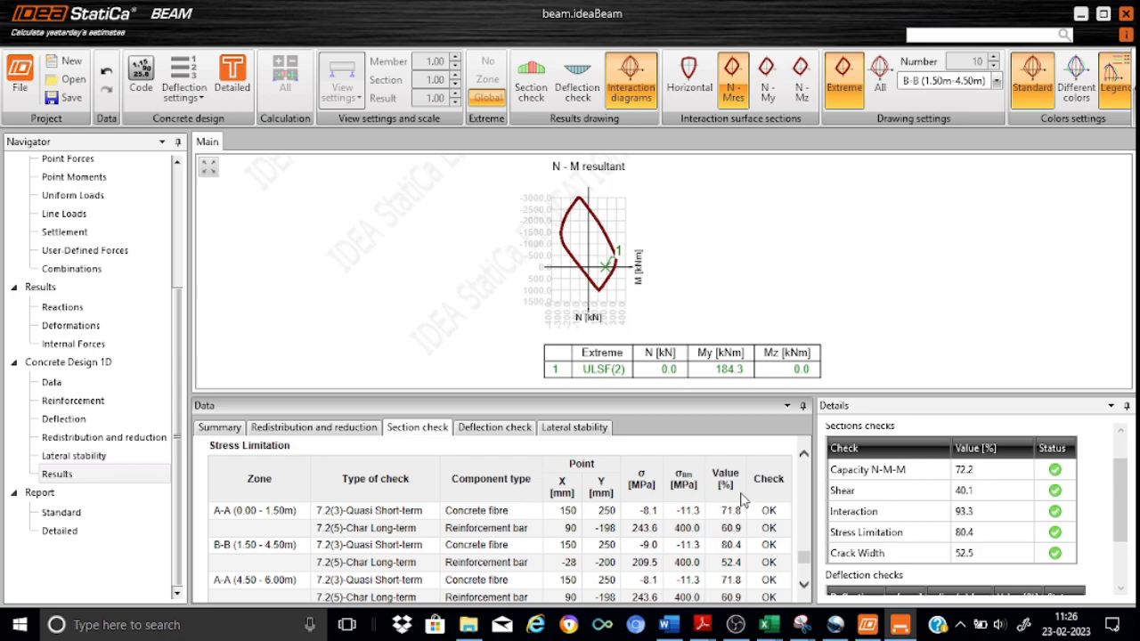
pyautogui.click(804, 586)
pyautogui.scroll(-5, 804, 586)
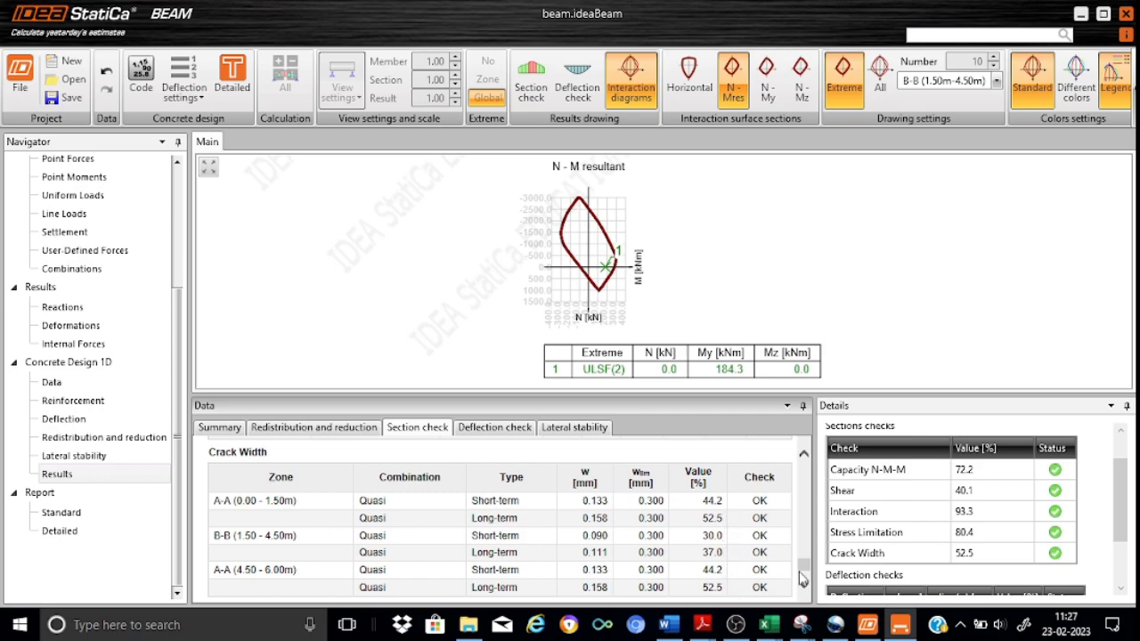
pyautogui.moveTo(807, 565); pyautogui.dragTo(807, 580)
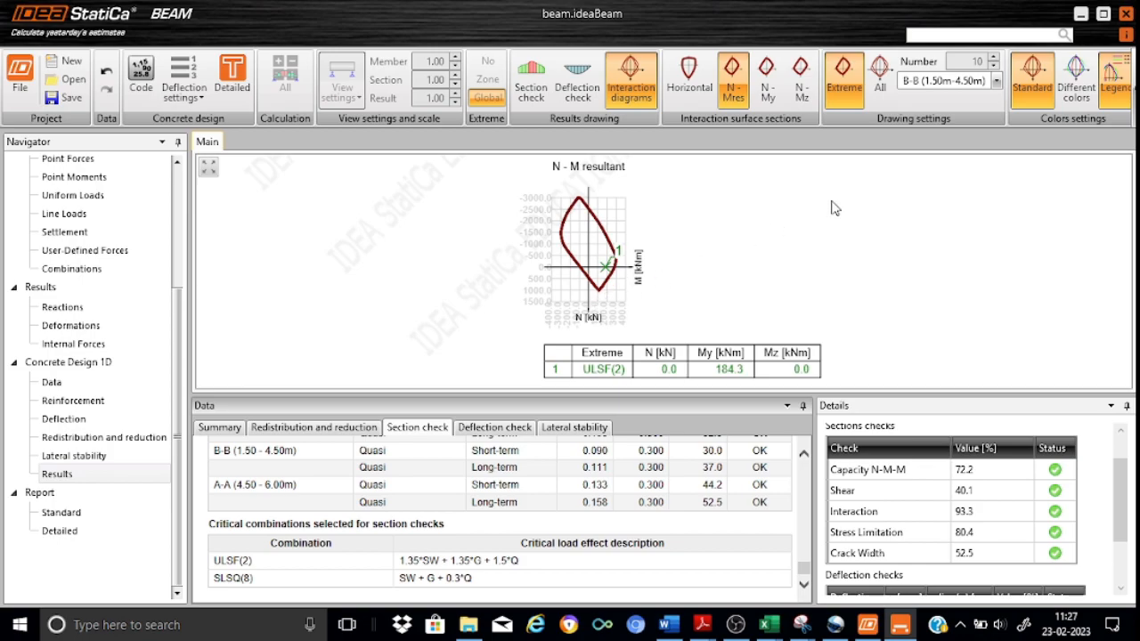
# Compare the N-M resultant interaction diagrams of zones A-A (0.00m-1.50m) and B-B (1.50m-4.50m), leaving B-B displayed.
pyautogui.click(996, 81)
pyautogui.click(956, 101)
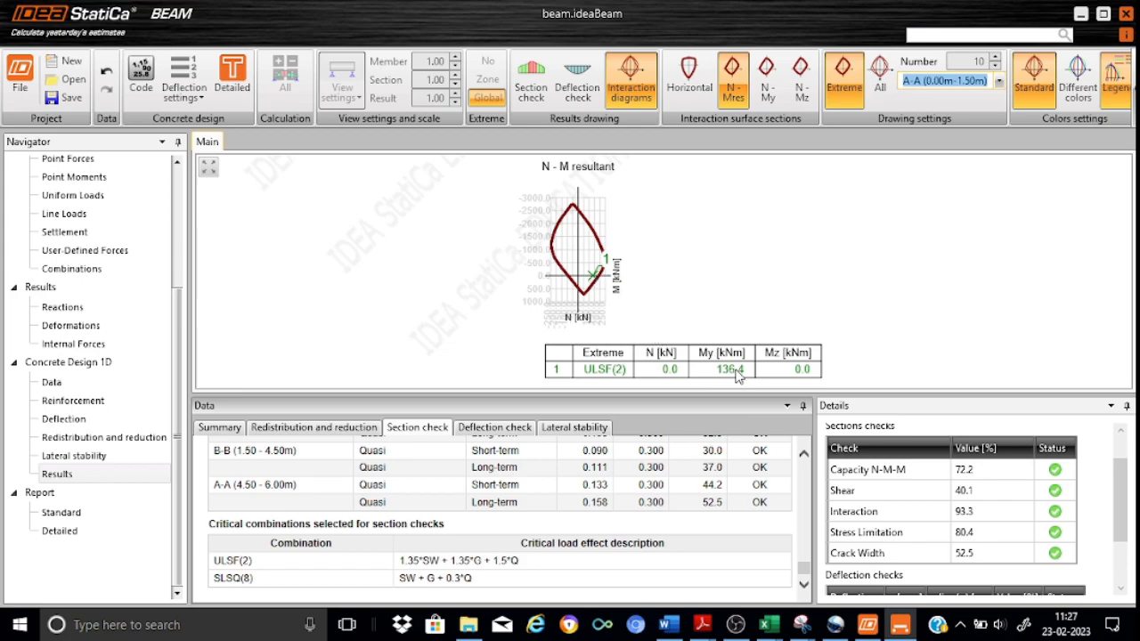
pyautogui.click(594, 273)
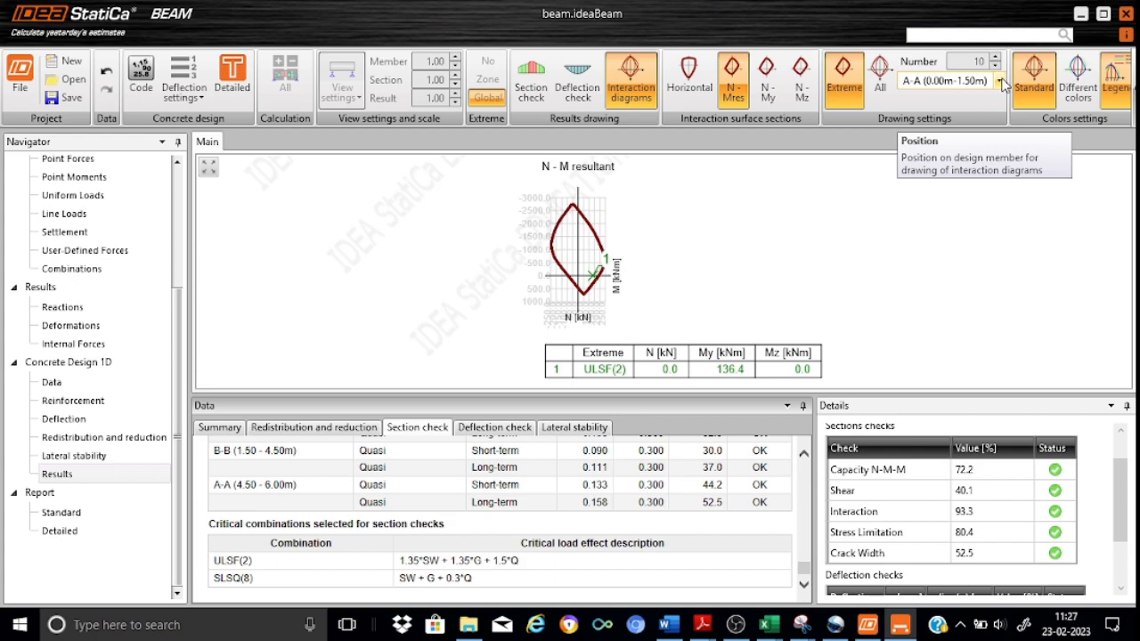
pyautogui.click(1002, 82)
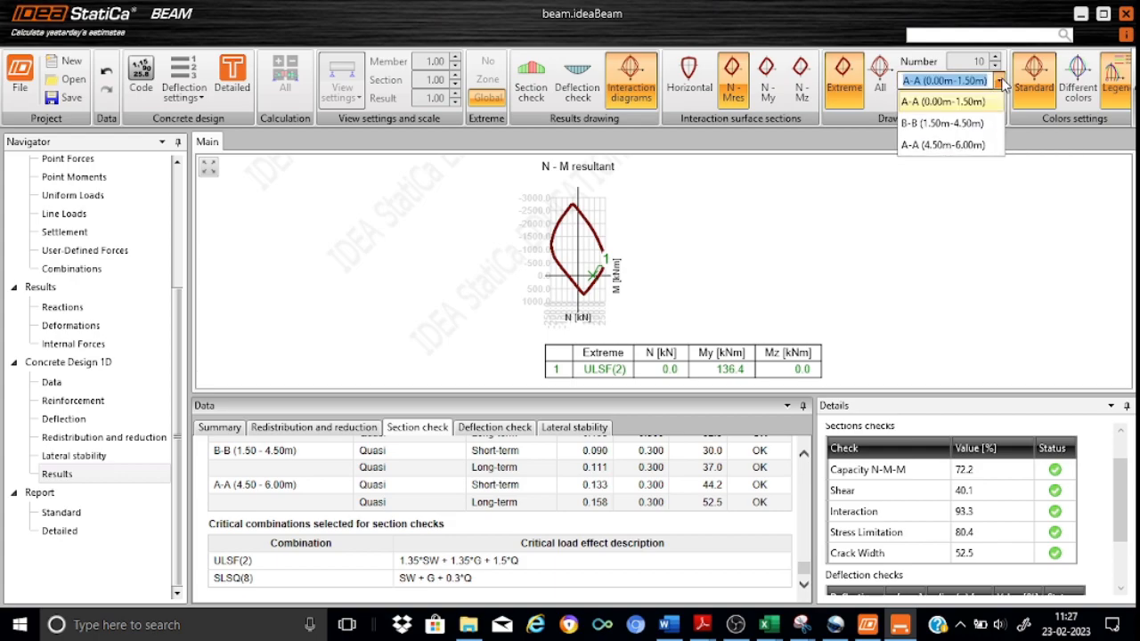
pyautogui.click(956, 125)
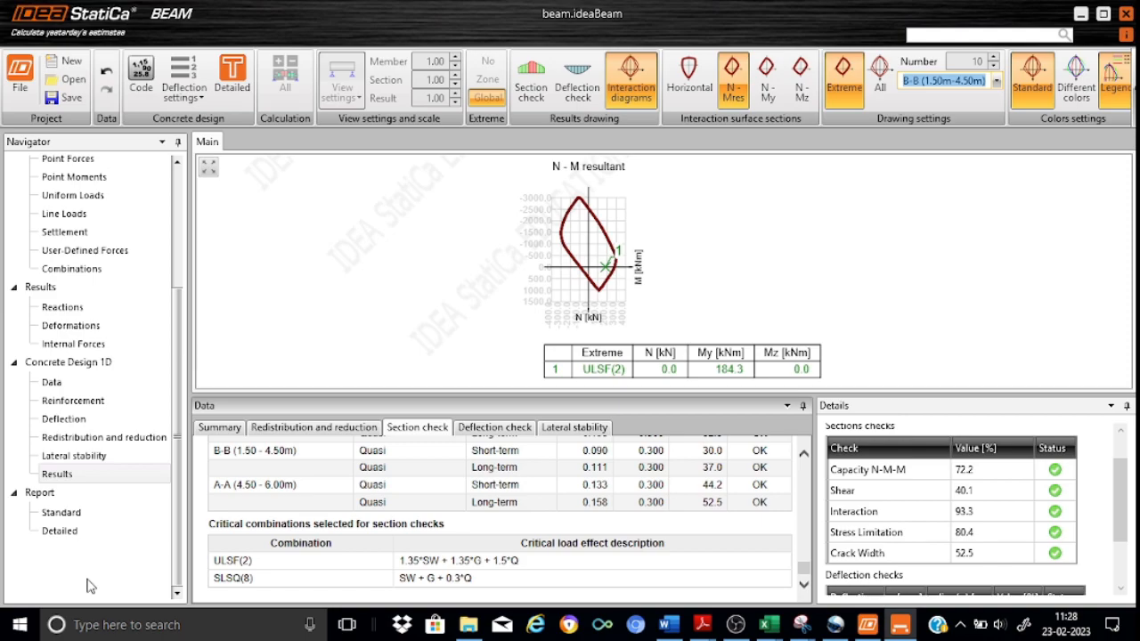
# Generate the detailed report and read through it from the project data to the bill of material and reinforced cross-sections.
pyautogui.click(72, 534)
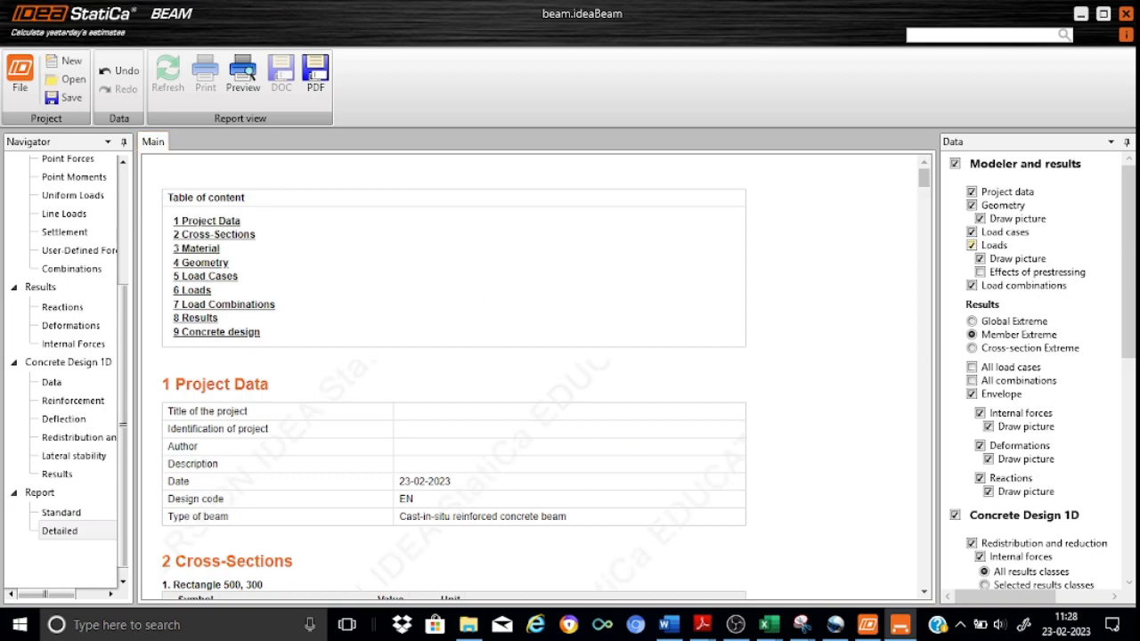
pyautogui.scroll(-1, 926, 181)
pyautogui.moveTo(927, 181); pyautogui.dragTo(944, 287)
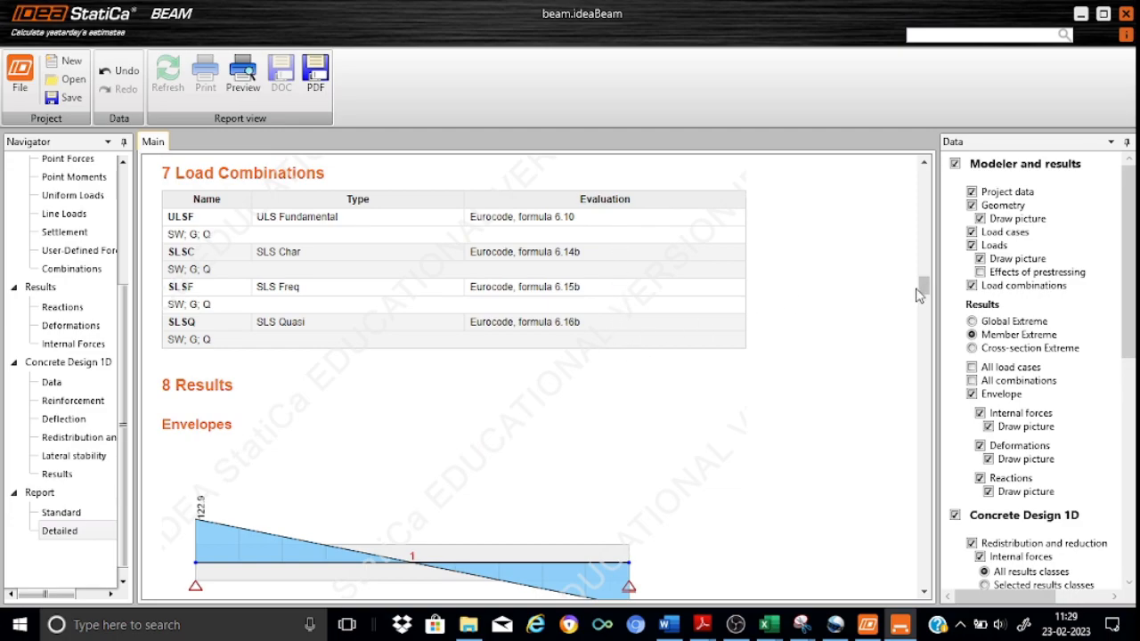
pyautogui.moveTo(923, 292); pyautogui.dragTo(942, 392)
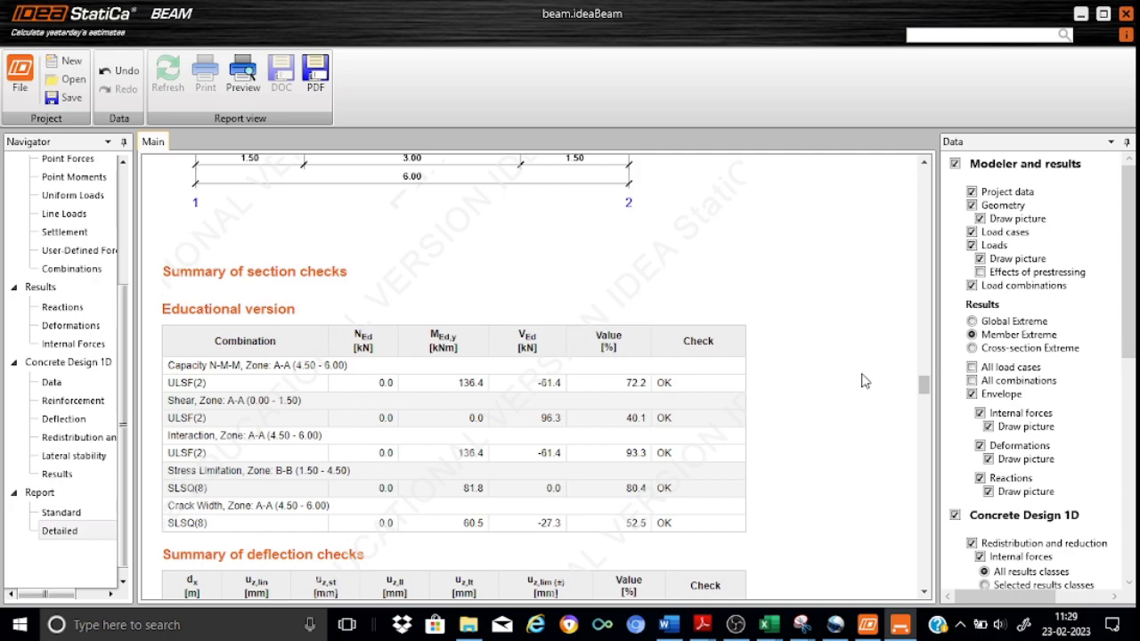
pyautogui.moveTo(924, 390); pyautogui.dragTo(930, 459)
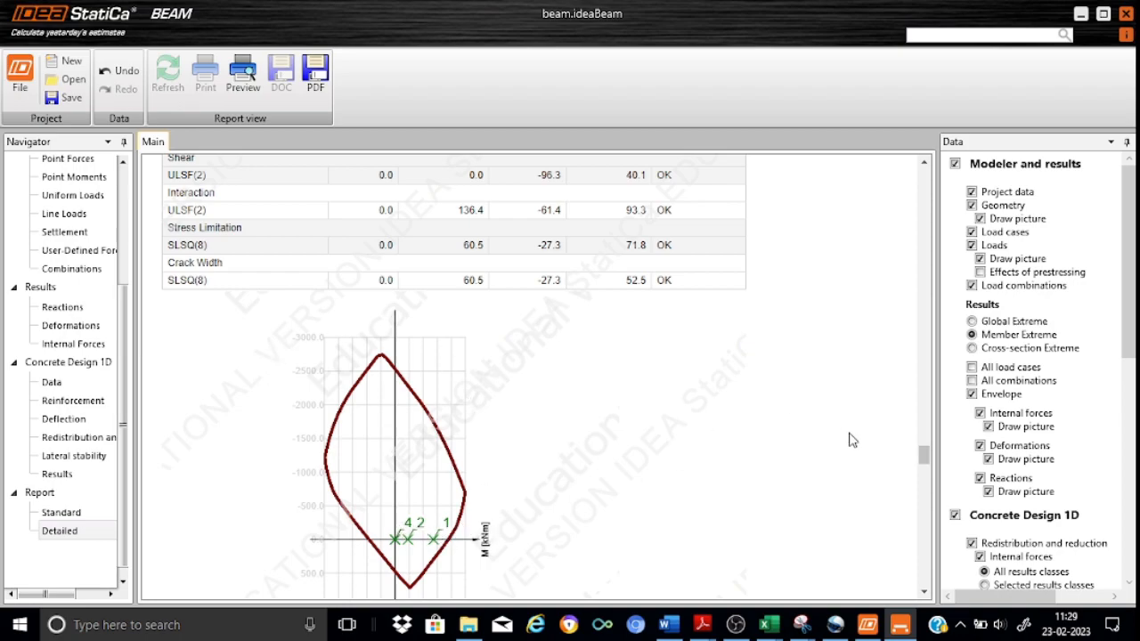
pyautogui.moveTo(924, 456)
pyautogui.mouseDown()
pyautogui.moveTo(926, 509)
pyautogui.moveTo(926, 474)
pyautogui.mouseUp()
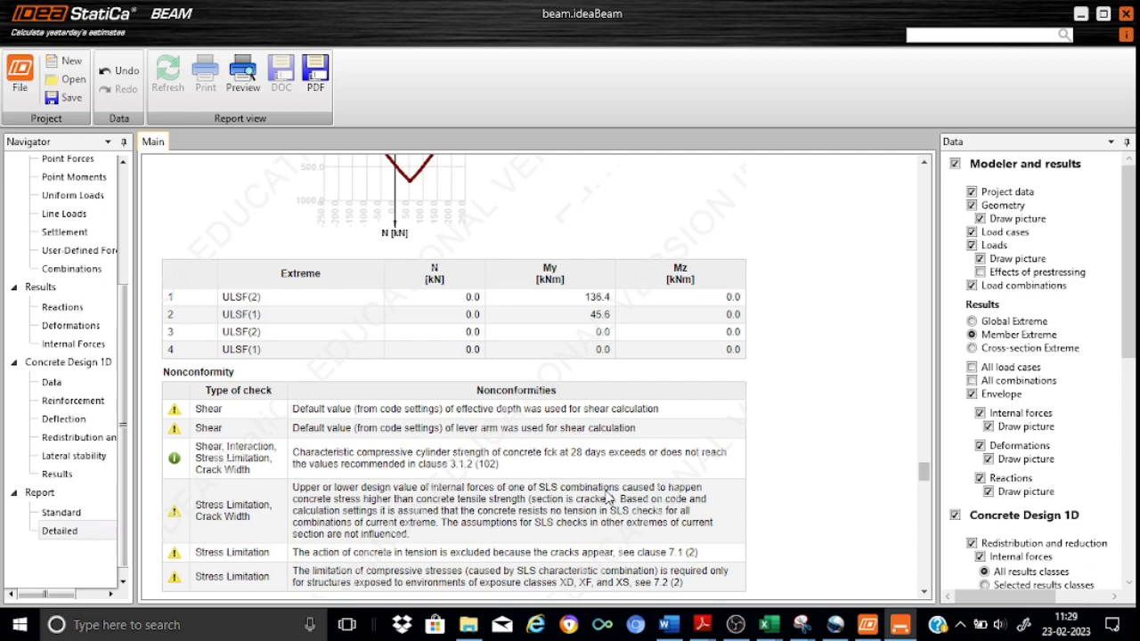
pyautogui.moveTo(923, 471); pyautogui.dragTo(935, 533)
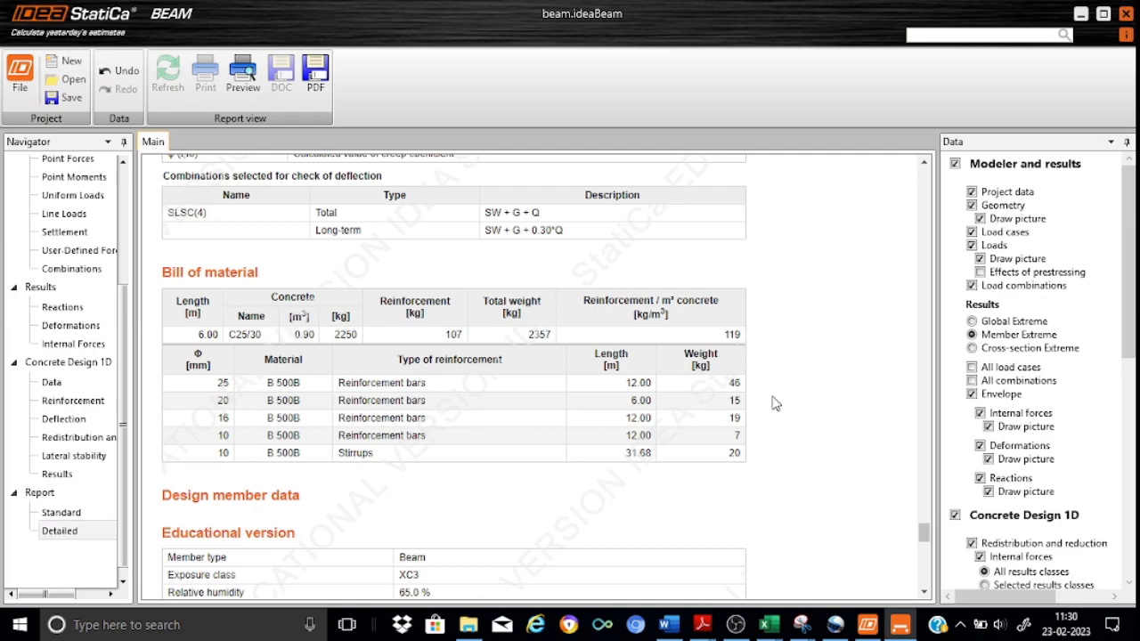
pyautogui.moveTo(922, 534); pyautogui.dragTo(924, 581)
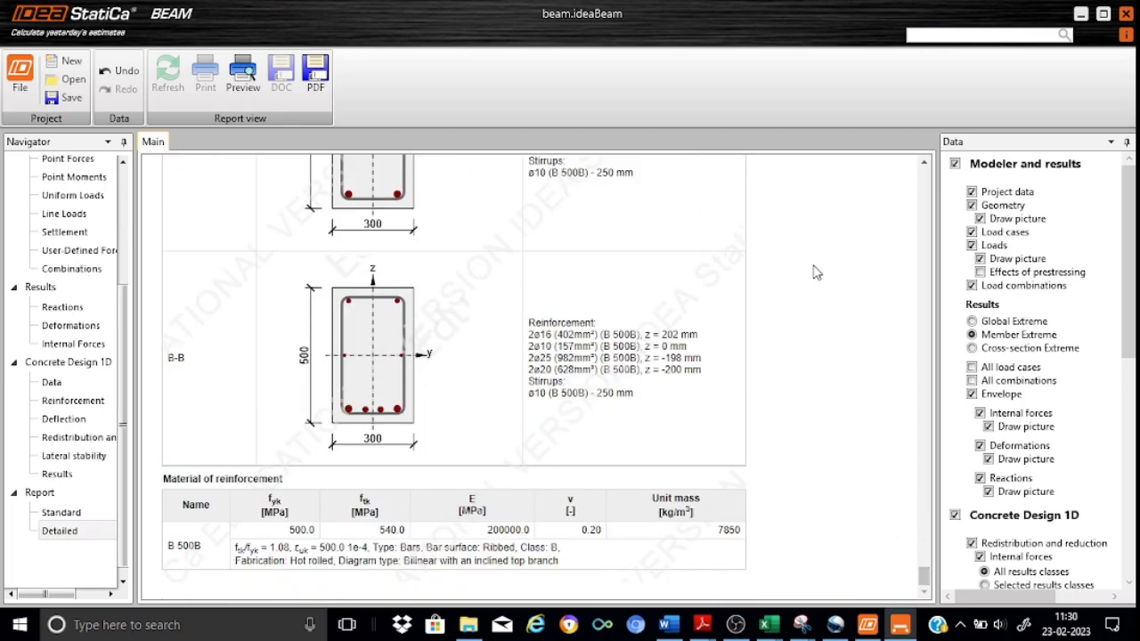